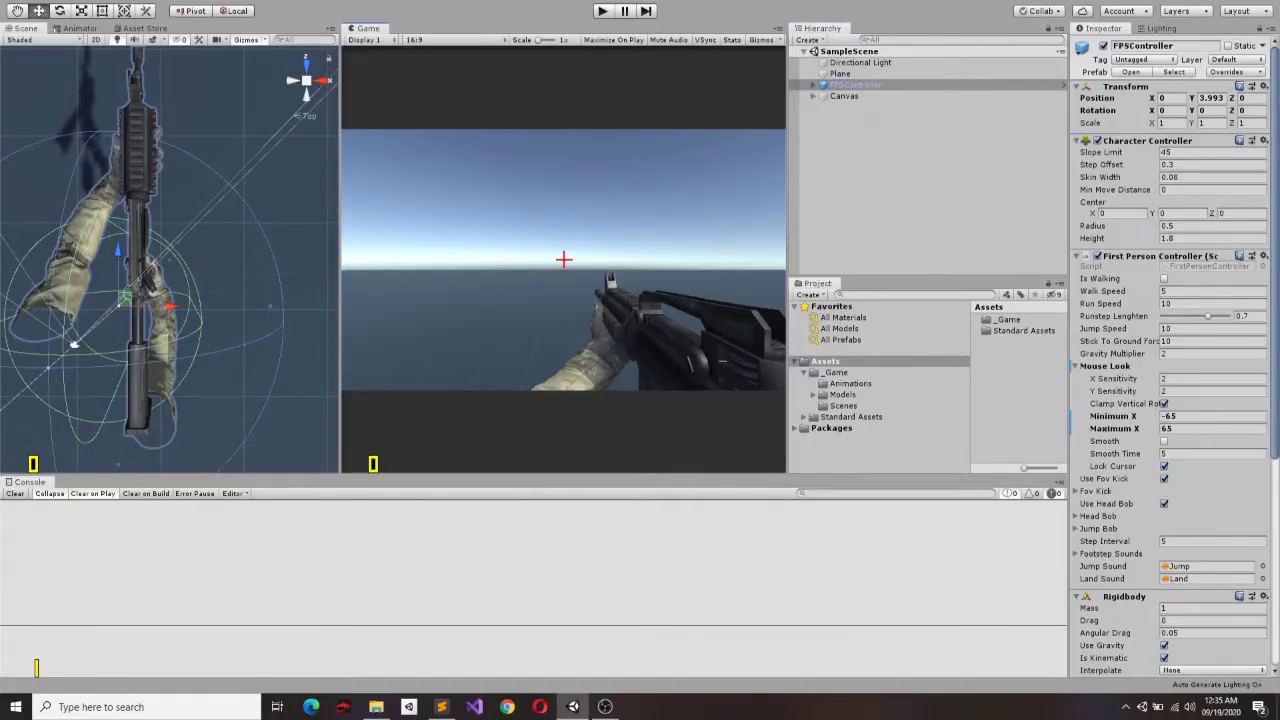
Step: Expand FPSController in the Hierarchy so FirstPersonCharacter is listed
{"action": "left_click", "coordinate": [814, 85]}
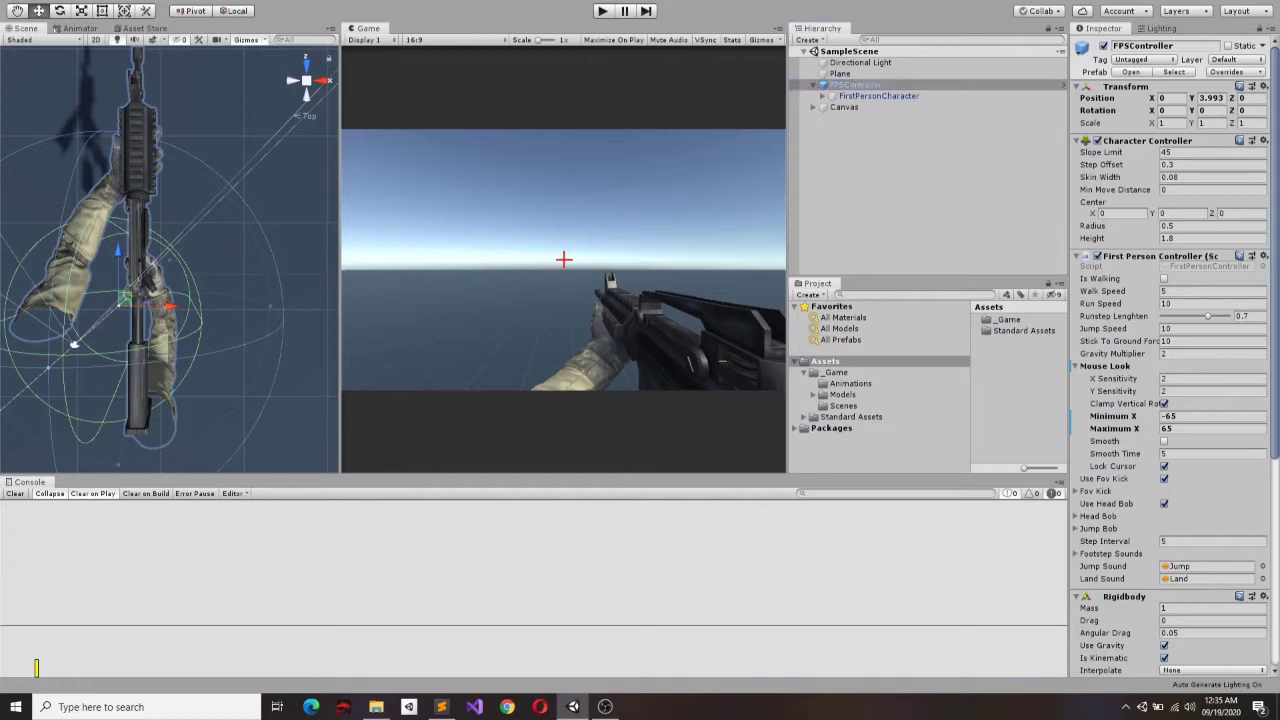
Step: Open the Animation window and select M4 under FirstPersonCharacter to see its clip
{"action": "key", "text": "ctrl+6"}
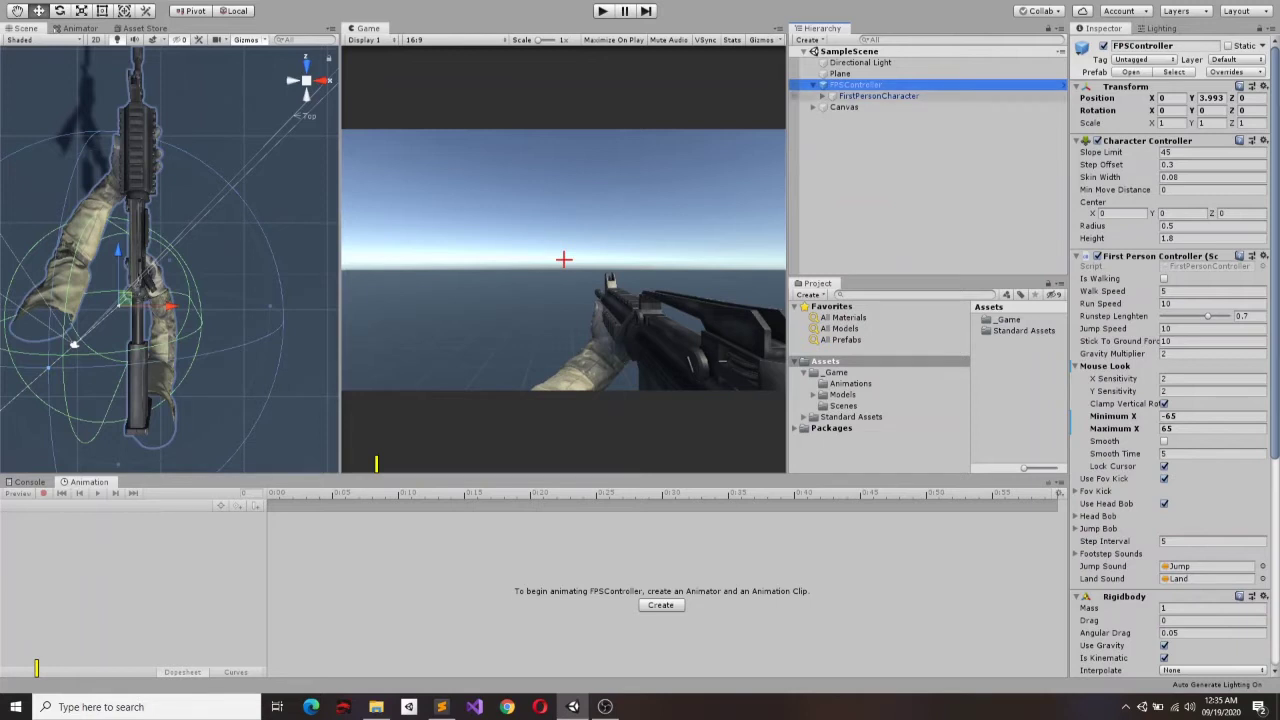
{"action": "key", "text": "Down"}
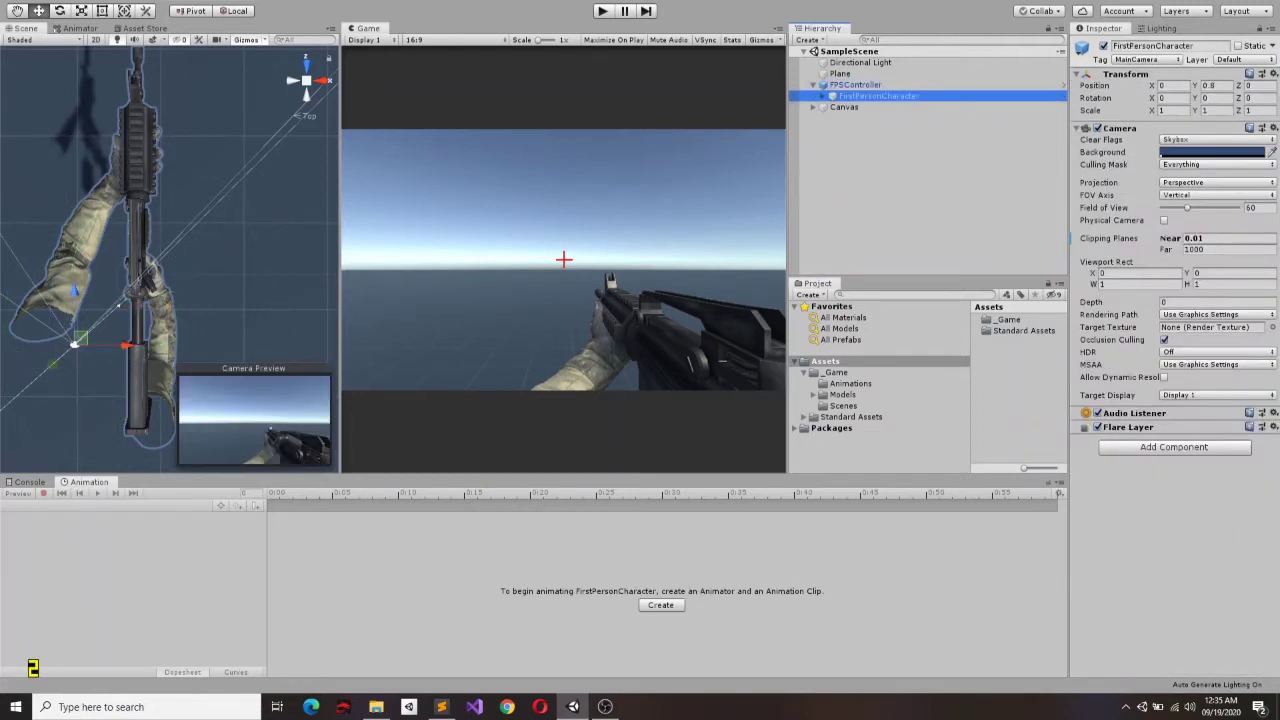
{"action": "key", "text": "Right"}
{"action": "key", "text": "Down"}
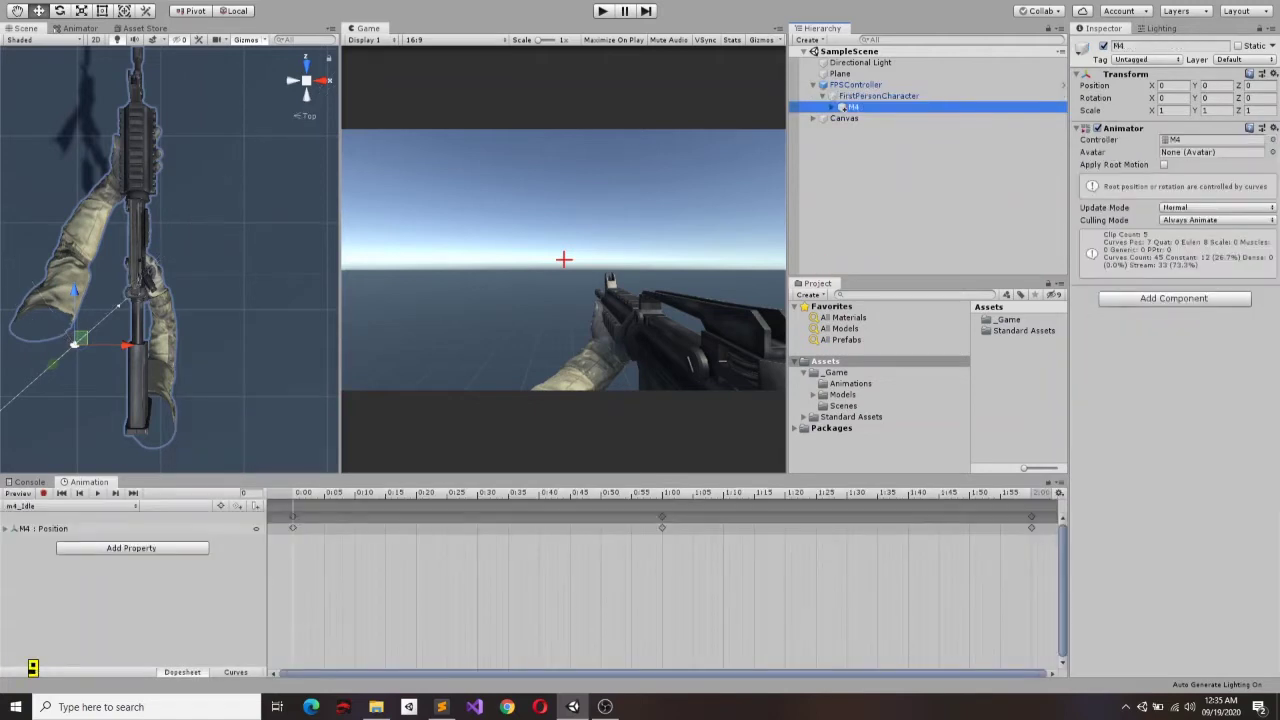
Step: Expand M4 and compare its children, Arms and Weapon holder, then reselect M4
{"action": "left_click", "coordinate": [842, 107]}
{"action": "key", "text": "Down"}
{"action": "key", "text": "Down"}
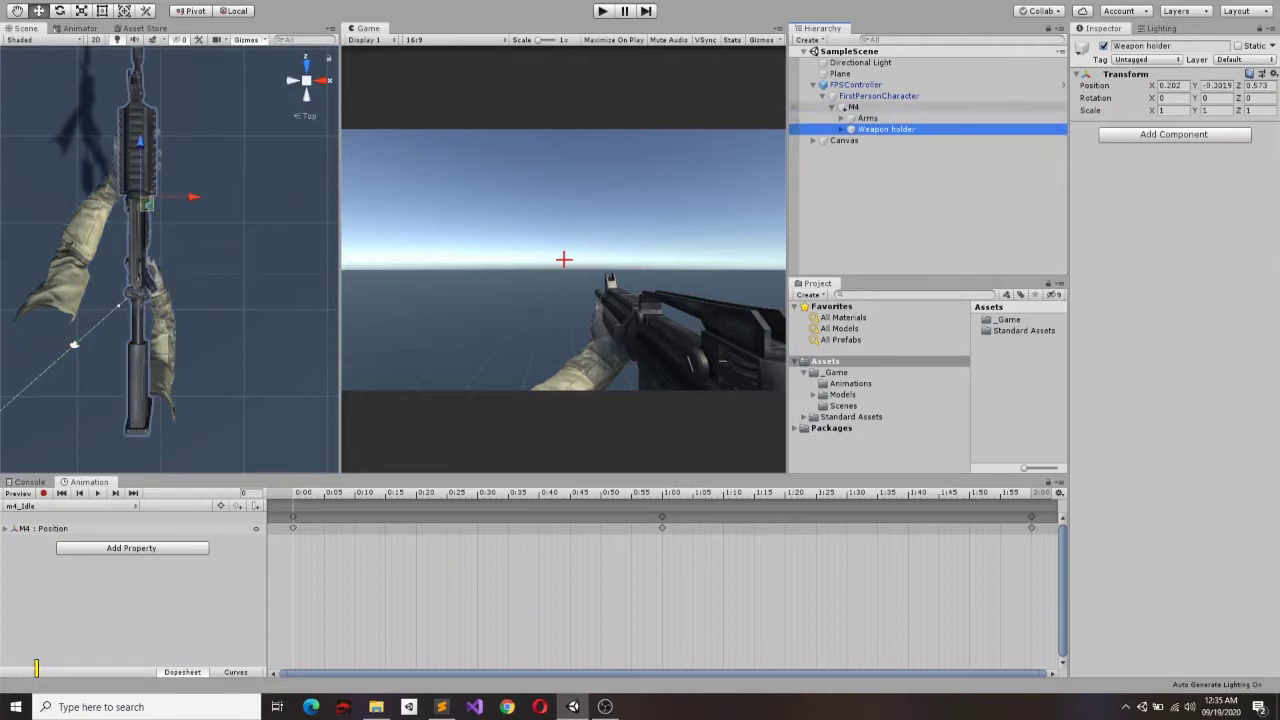
{"action": "key", "text": "Up"}
{"action": "key", "text": "Up"}
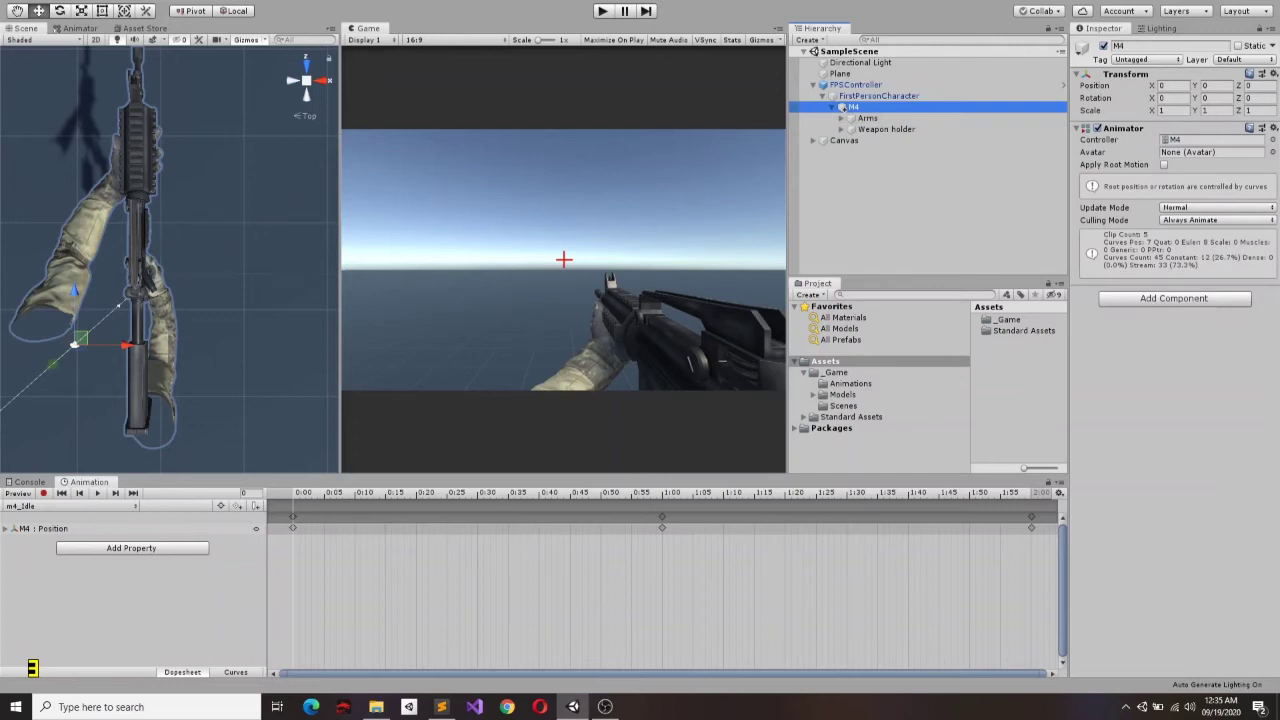
{"action": "left_click", "coordinate": [867, 118]}
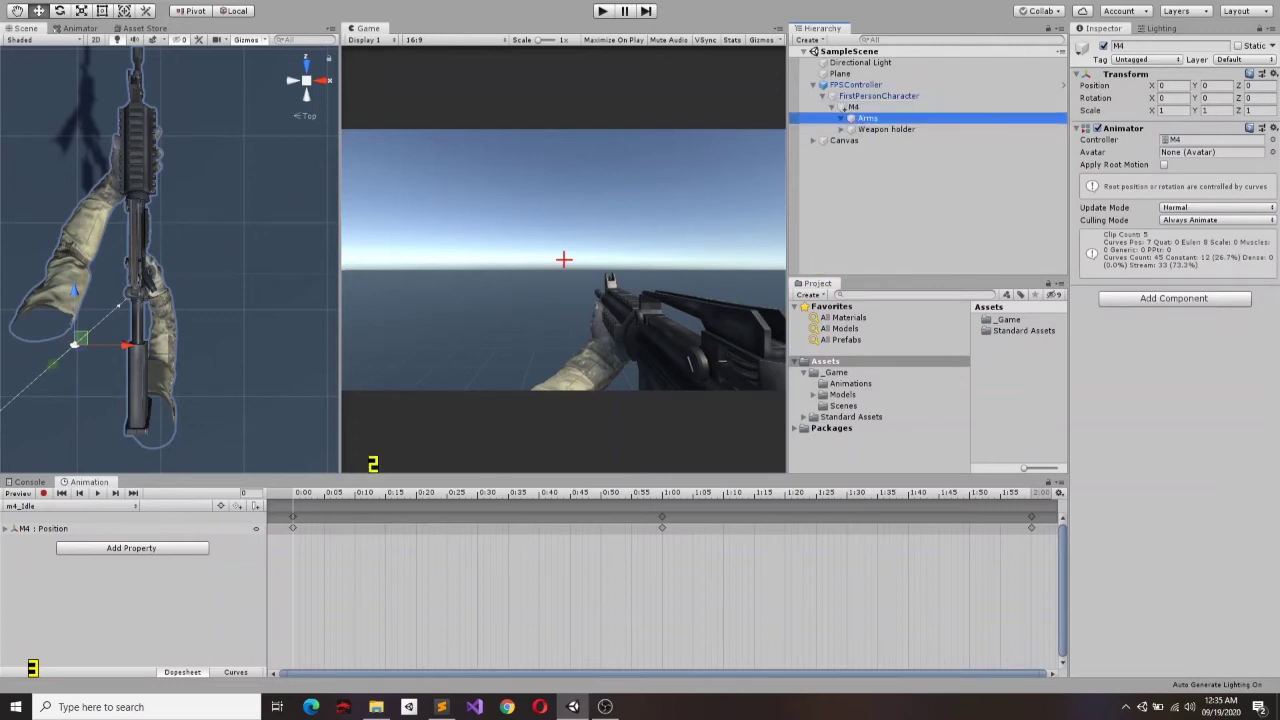
{"action": "key", "text": "Down"}
{"action": "key", "text": "Up"}
{"action": "key", "text": "Down"}
{"action": "key", "text": "Up"}
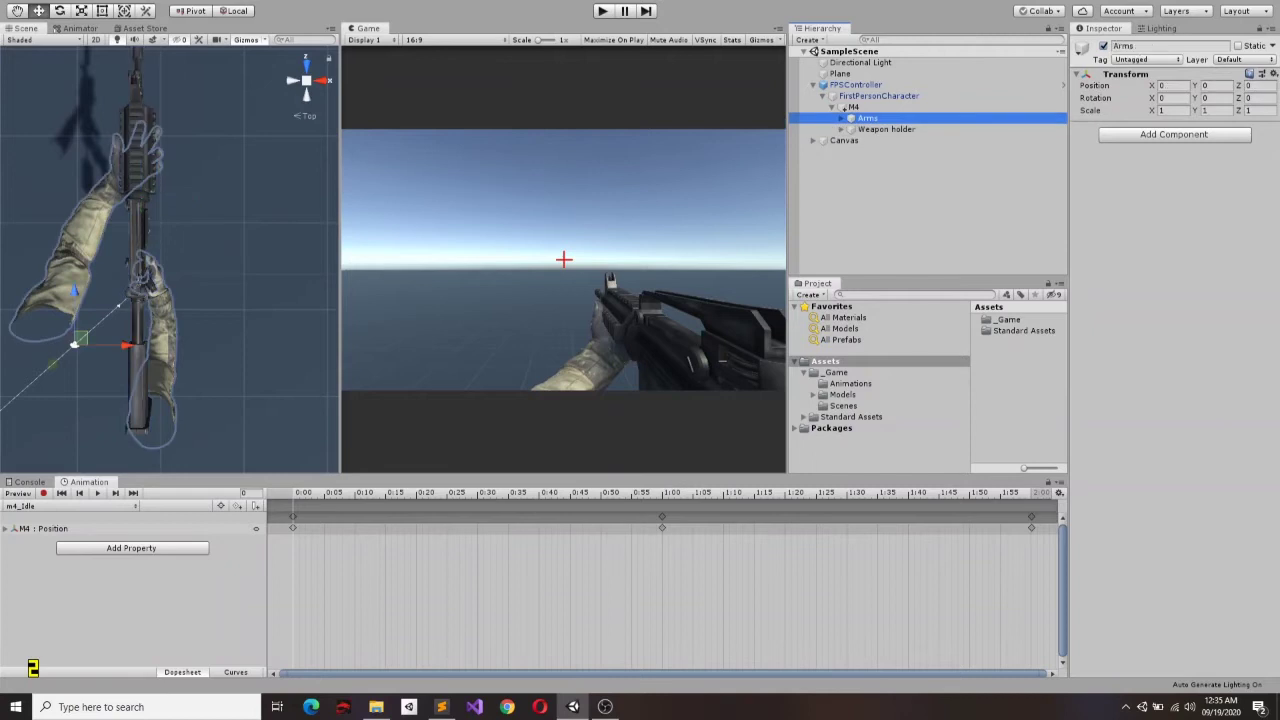
{"action": "key", "text": "Up"}
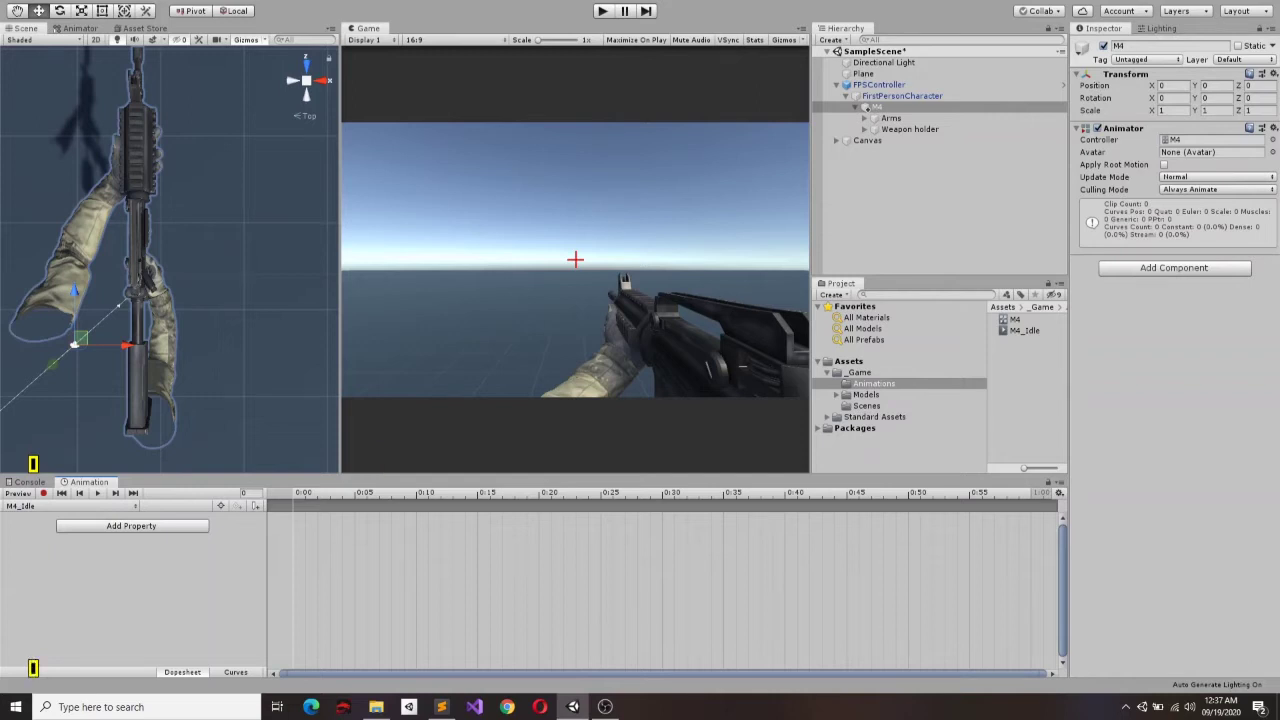
Step: Try M4 Position Y 0.06, undo it back to 0, and enable recording on M4_Idle
{"action": "left_click", "coordinate": [1215, 85]}
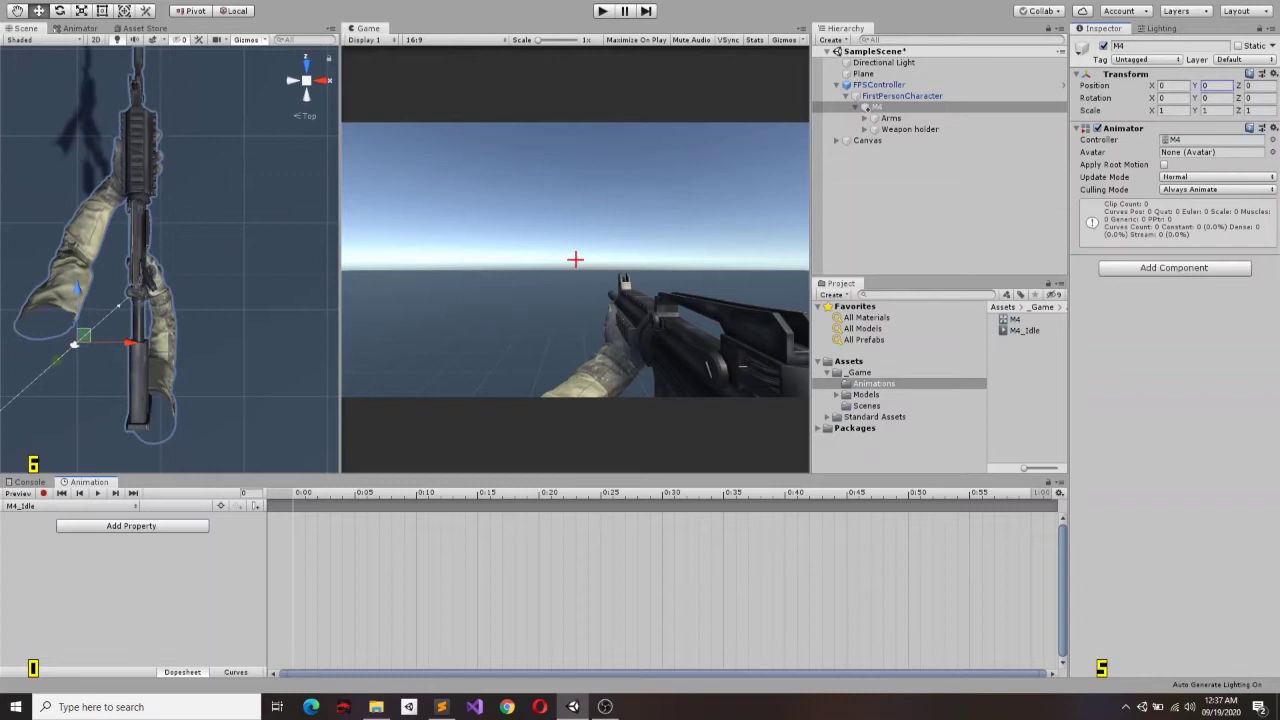
{"action": "type", "text": "0.06"}
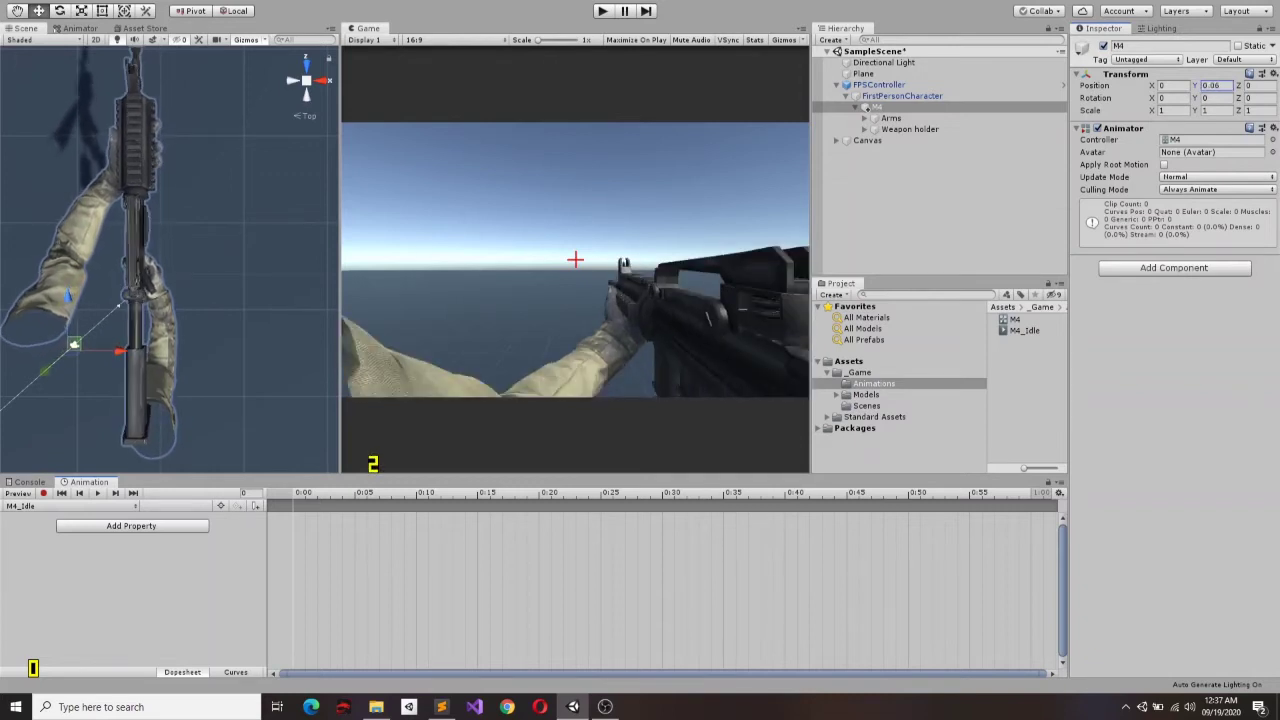
{"action": "key", "text": "ctrl+z"}
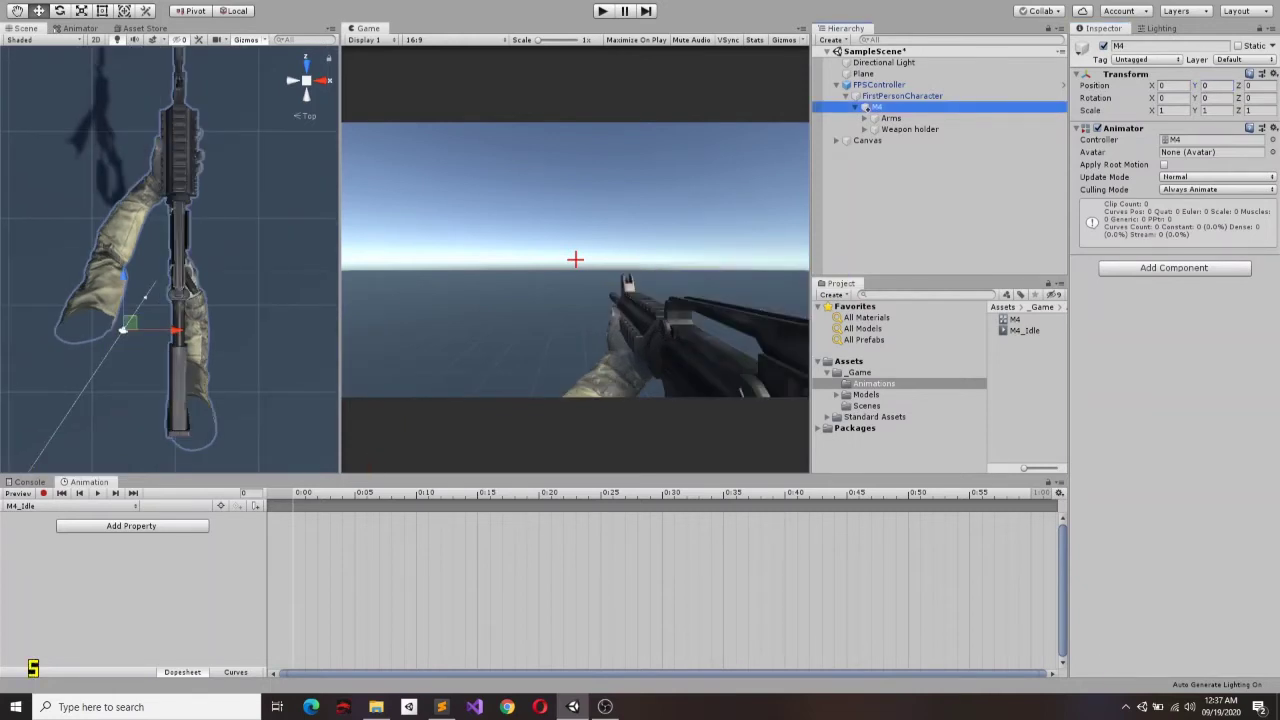
{"action": "left_click", "coordinate": [43, 493]}
{"action": "left_click", "coordinate": [43, 493]}
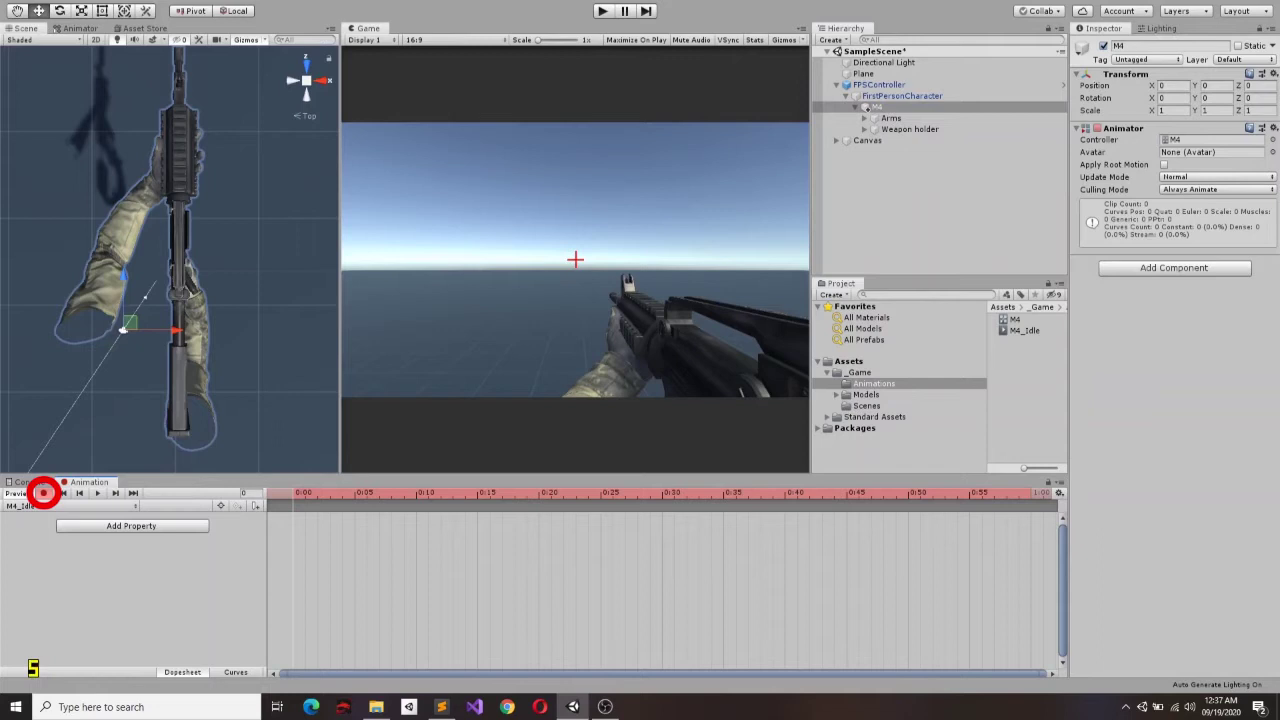
Step: At frame 20, key a lowered M4 Position Y of -0.04
{"action": "left_click", "coordinate": [613, 708]}
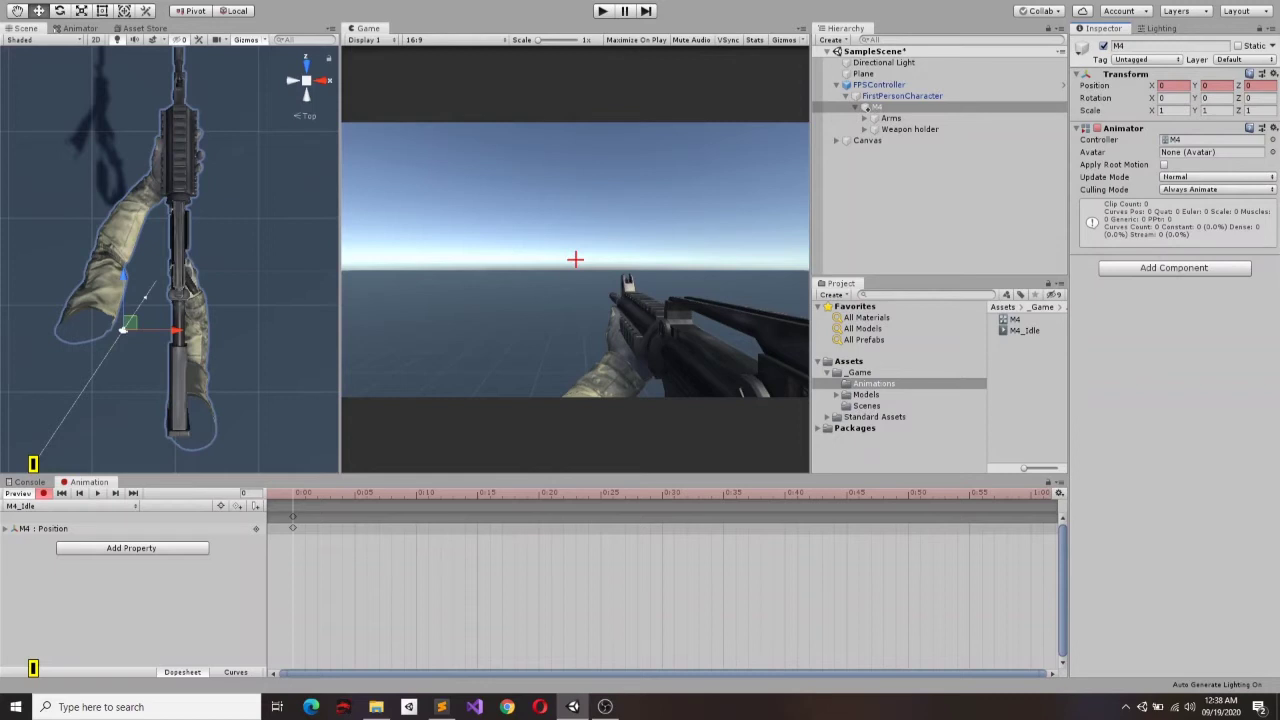
{"action": "left_click", "coordinate": [539, 492]}
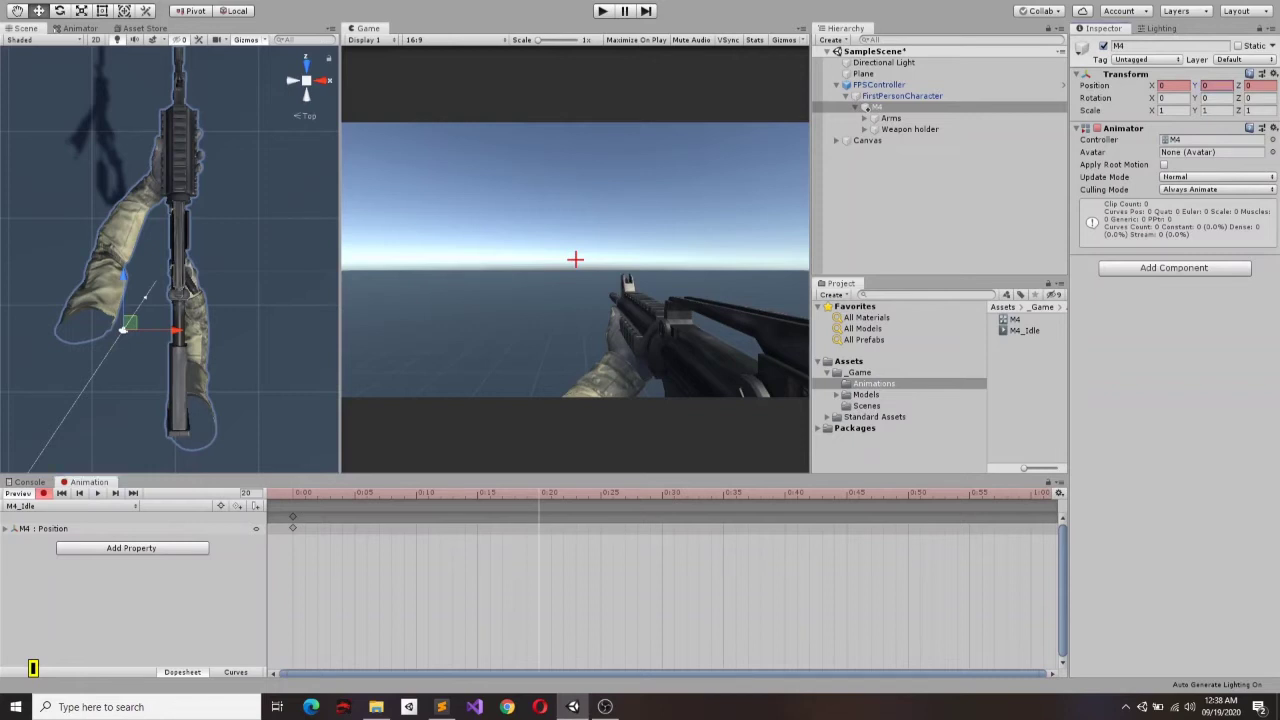
{"action": "type", "text": "-0.04"}
{"action": "key", "text": "Return"}
Step: Refine the frame-20 Position Y value down to a subtle -0.003
{"action": "left_click_drag", "start_coordinate": [373, 463], "coordinate": [33, 668]}
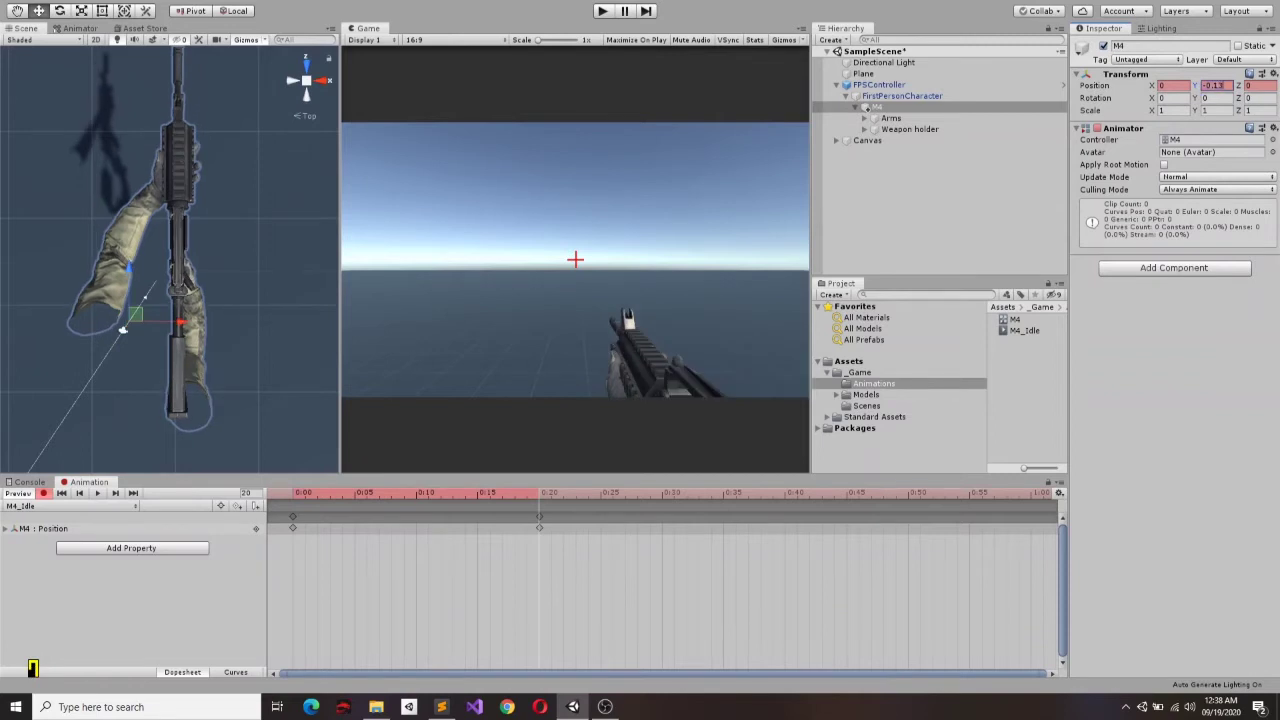
{"action": "type", "text": "-0.1"}
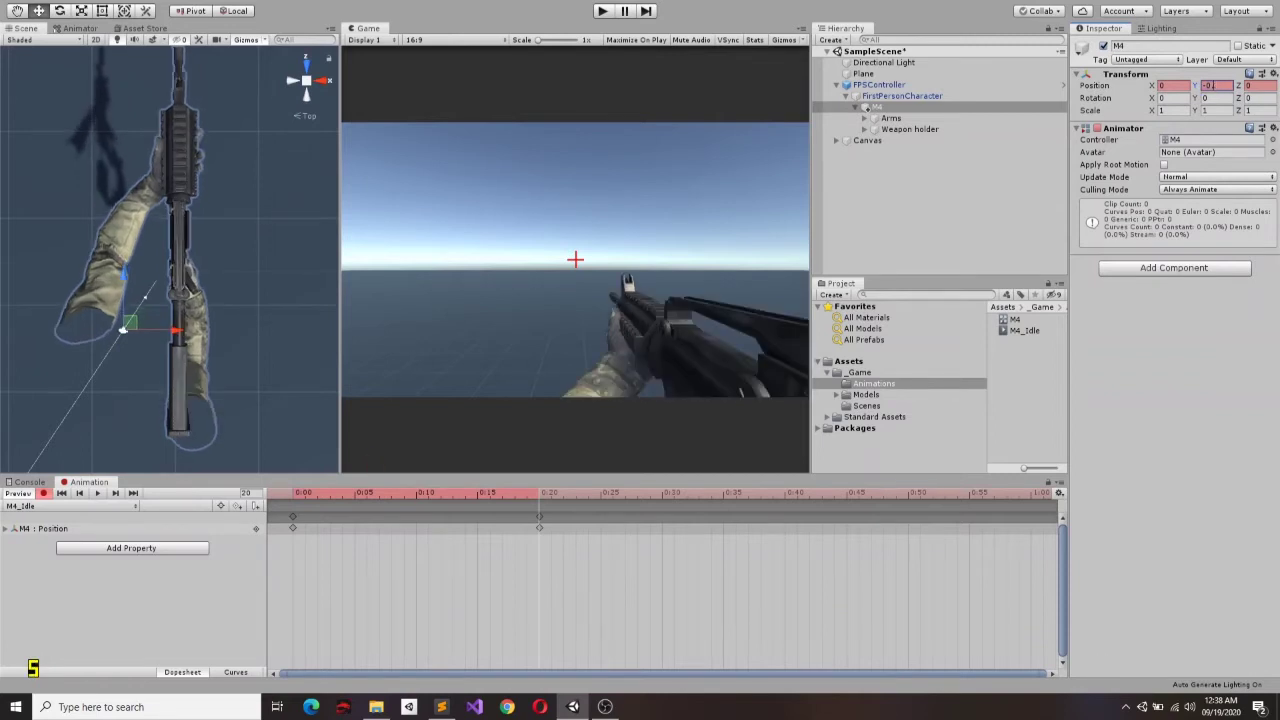
{"action": "type", "text": "5"}
{"action": "key", "text": "BackSpace"}
{"action": "key", "text": "BackSpace"}
{"action": "type", "text": "05"}
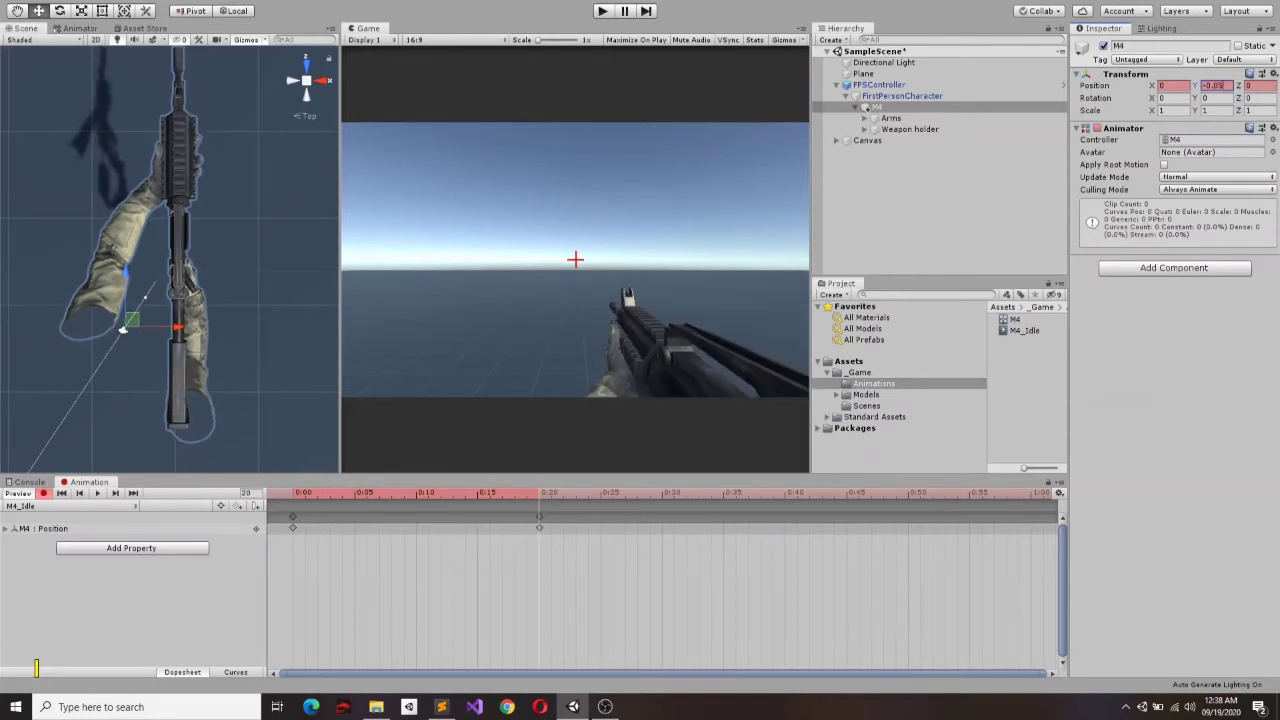
{"action": "key", "text": "BackSpace"}
{"action": "type", "text": "01"}
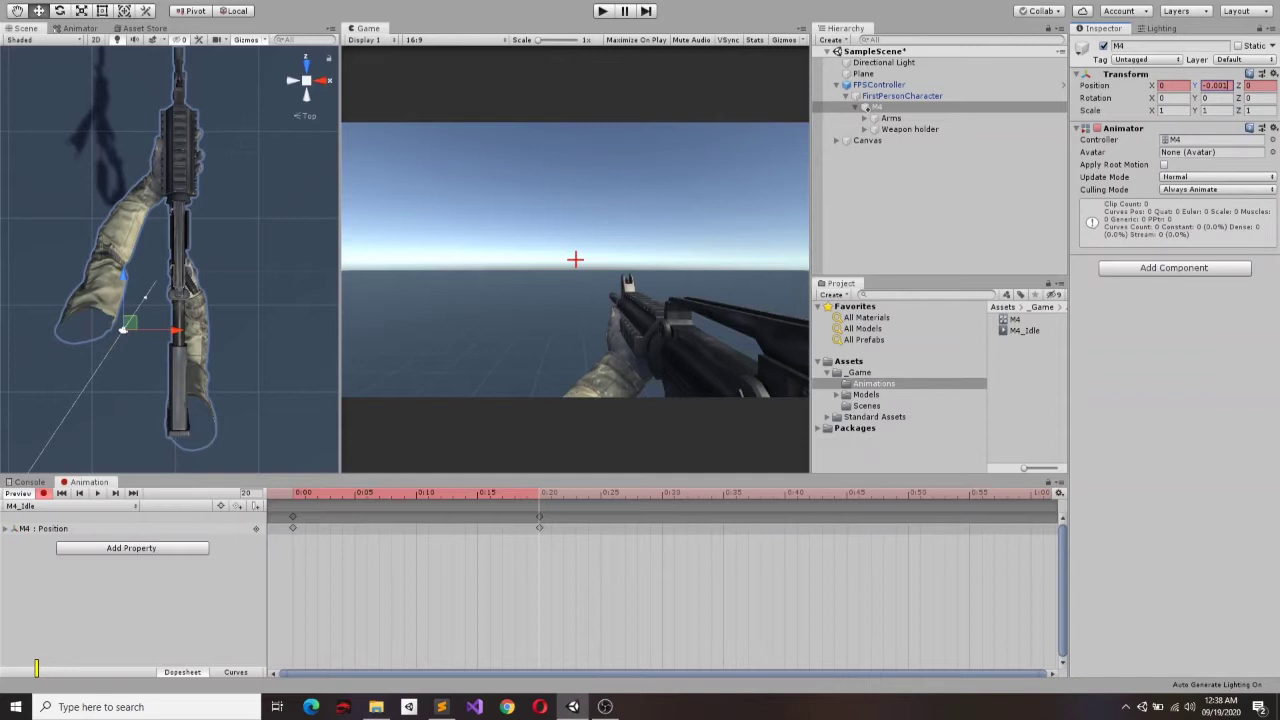
{"action": "key", "text": "Return"}
{"action": "type", "text": "-0.003"}
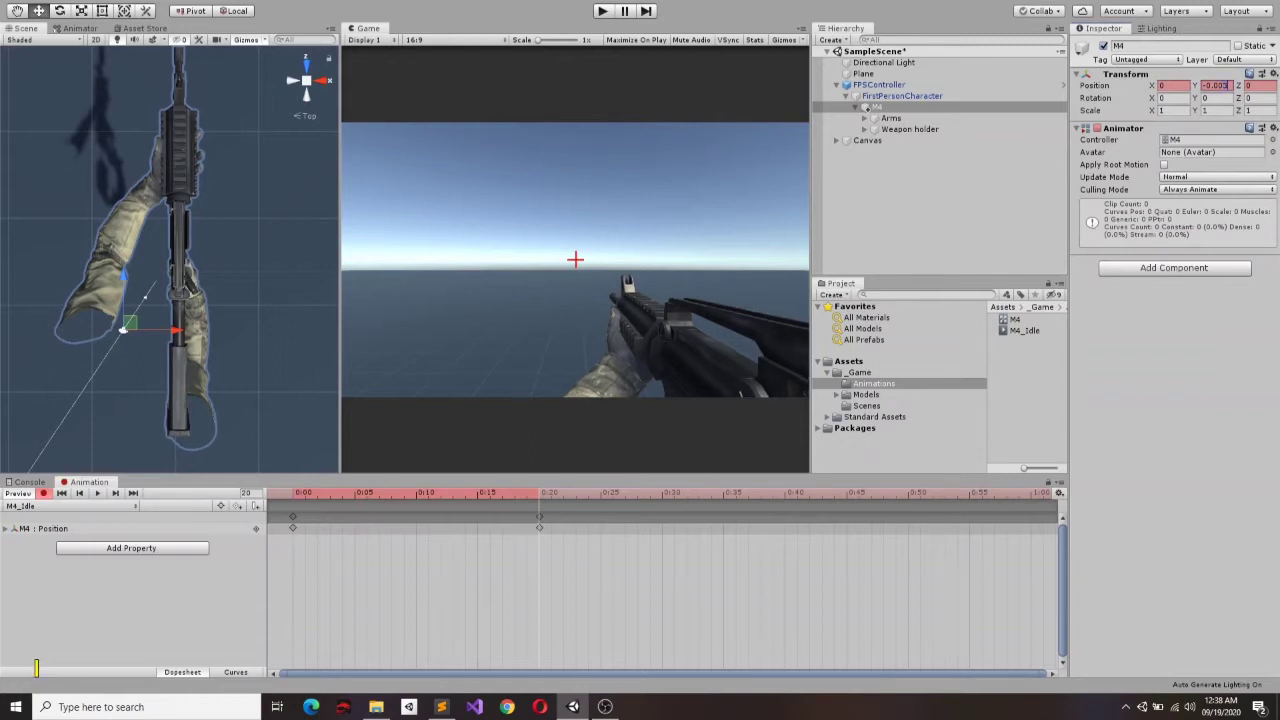
Step: Scrub between the 0:00 and 0:20 keyframes to compare poses, then select the Position keys
{"action": "left_click_drag", "start_coordinate": [540, 492], "coordinate": [293, 492]}
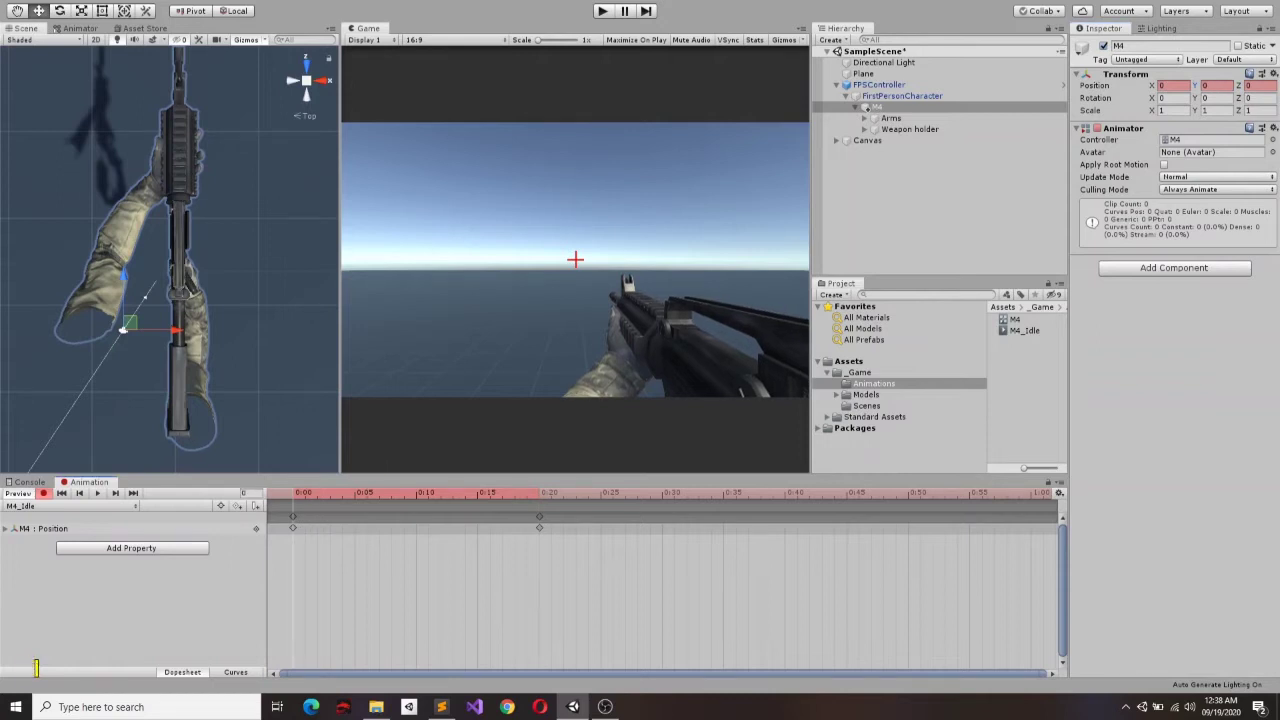
{"action": "left_click", "coordinate": [1218, 85]}
{"action": "key", "text": "period"}
{"action": "key", "text": "alt+period"}
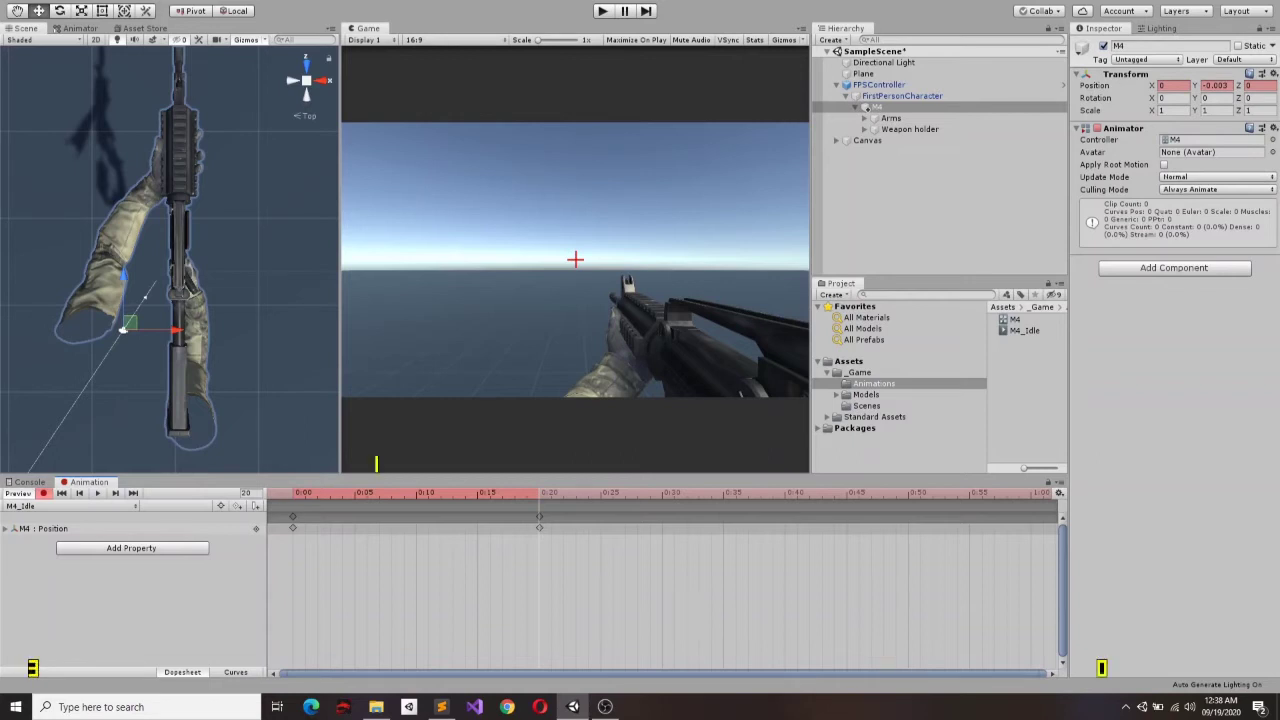
{"action": "left_click_drag", "start_coordinate": [540, 492], "coordinate": [367, 492]}
{"action": "key", "text": "alt+period"}
{"action": "key", "text": "alt+comma"}
{"action": "key", "text": "alt+period"}
{"action": "left_click", "coordinate": [40, 528]}
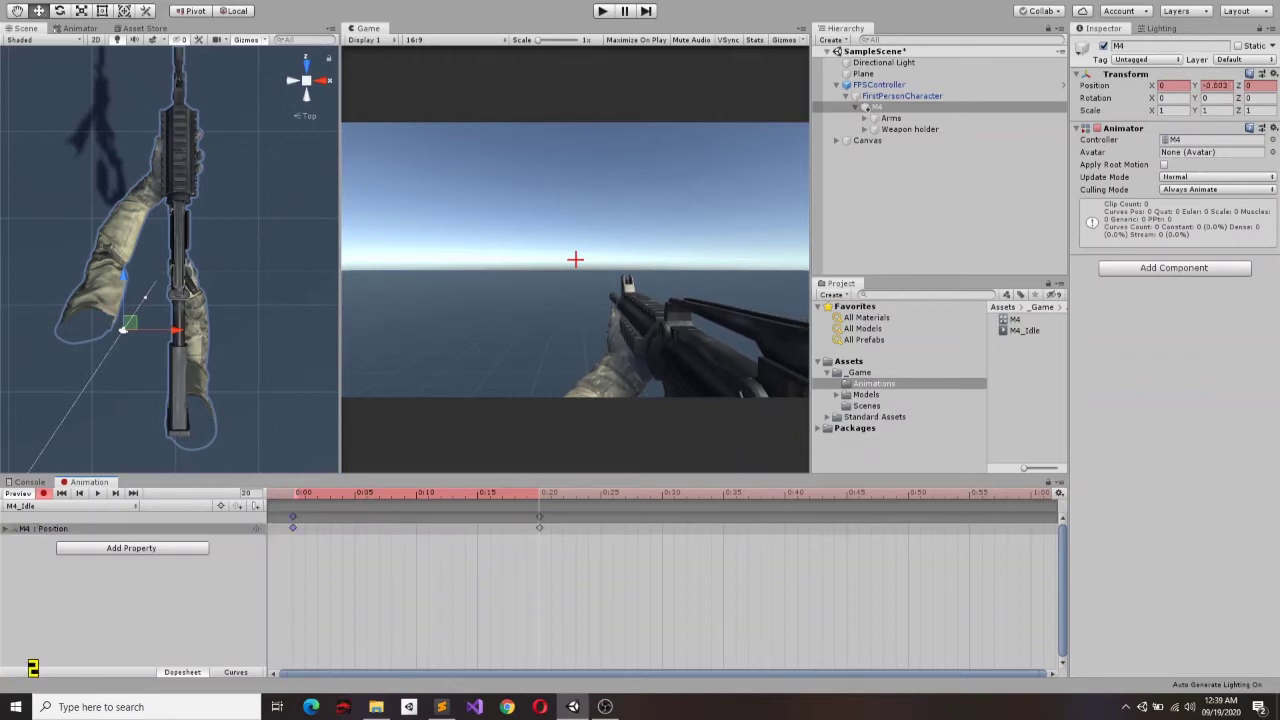
Step: Add a keyframe at 0:40 with M4 Position Y back at 0
{"action": "left_click", "coordinate": [785, 492]}
{"action": "type", "text": "0"}
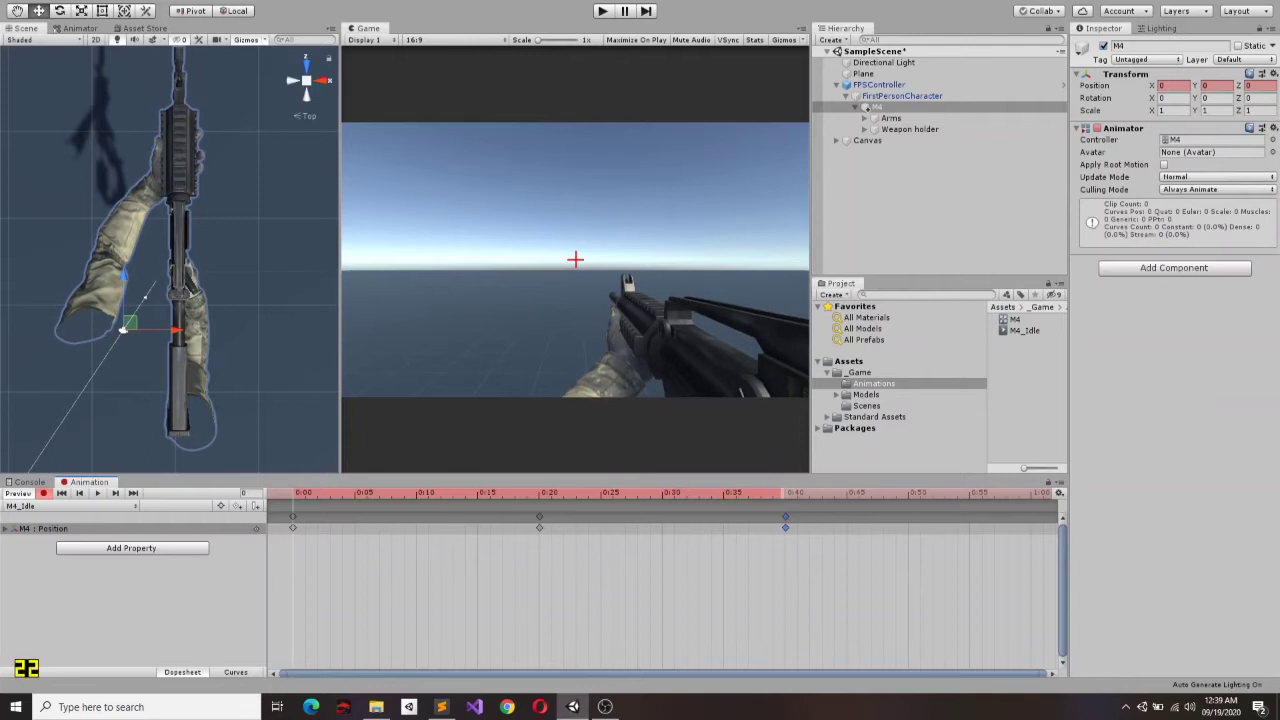
{"action": "left_click", "coordinate": [97, 492]}
Step: Zoom out the timeline and move the last key to 2:00 and the middle key to 1:00
{"action": "scroll", "coordinate": [660, 590], "scroll_direction": "down", "scroll_amount": 3}
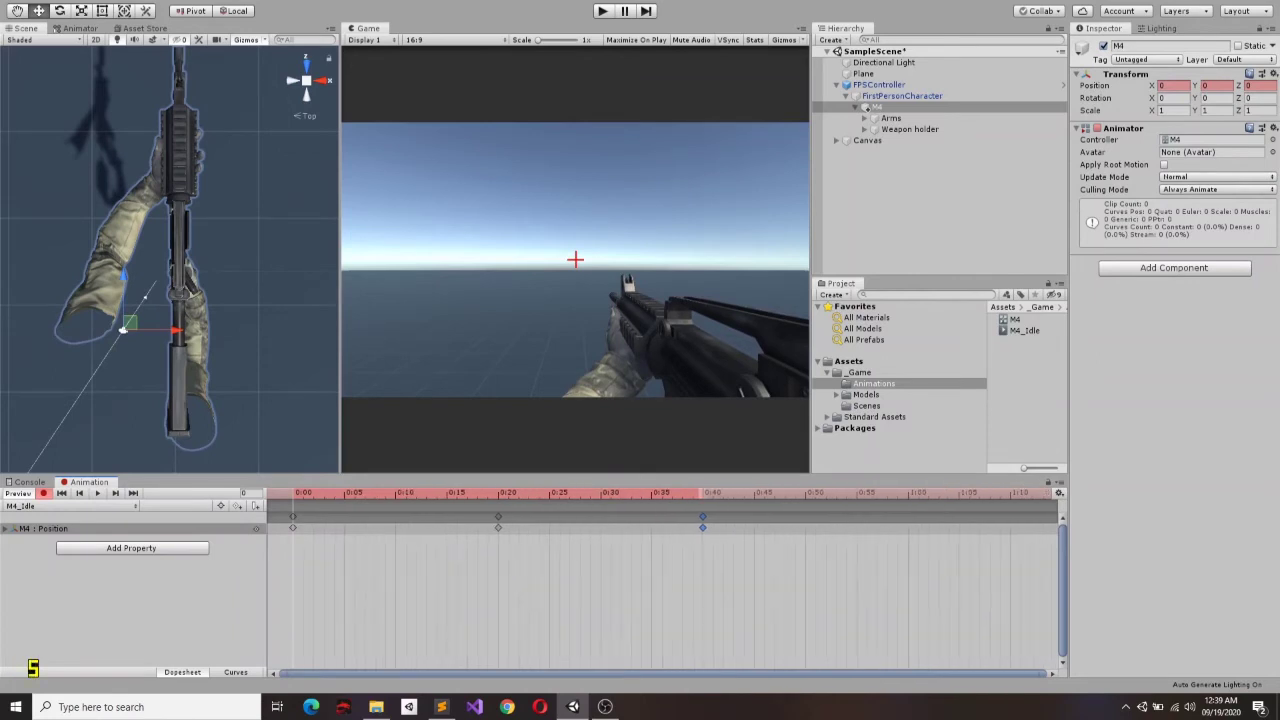
{"action": "scroll", "coordinate": [660, 590], "scroll_direction": "down", "scroll_amount": 1}
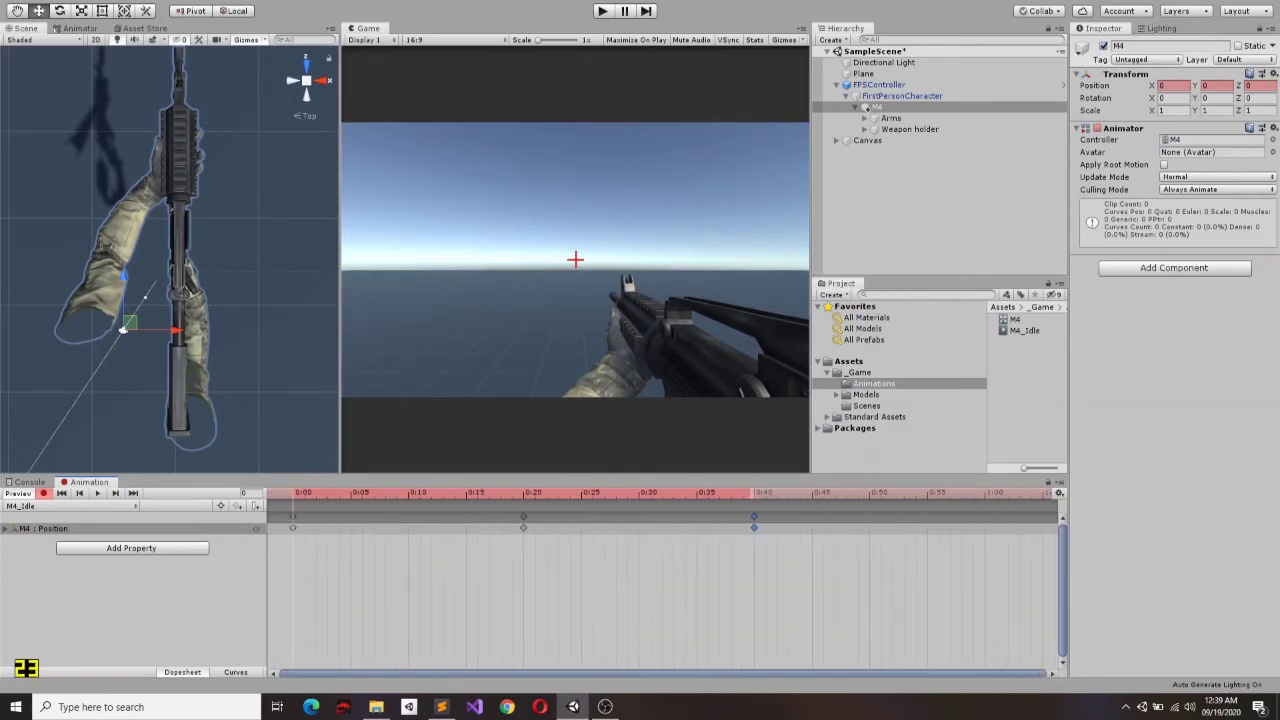
{"action": "scroll", "coordinate": [660, 590], "scroll_direction": "down", "scroll_amount": 2}
{"action": "scroll", "coordinate": [660, 590], "scroll_direction": "down", "scroll_amount": 2}
{"action": "scroll", "coordinate": [660, 590], "scroll_direction": "down", "scroll_amount": 1}
{"action": "scroll", "coordinate": [660, 590], "scroll_direction": "down", "scroll_amount": 1}
{"action": "scroll", "coordinate": [660, 590], "scroll_direction": "down", "scroll_amount": 1}
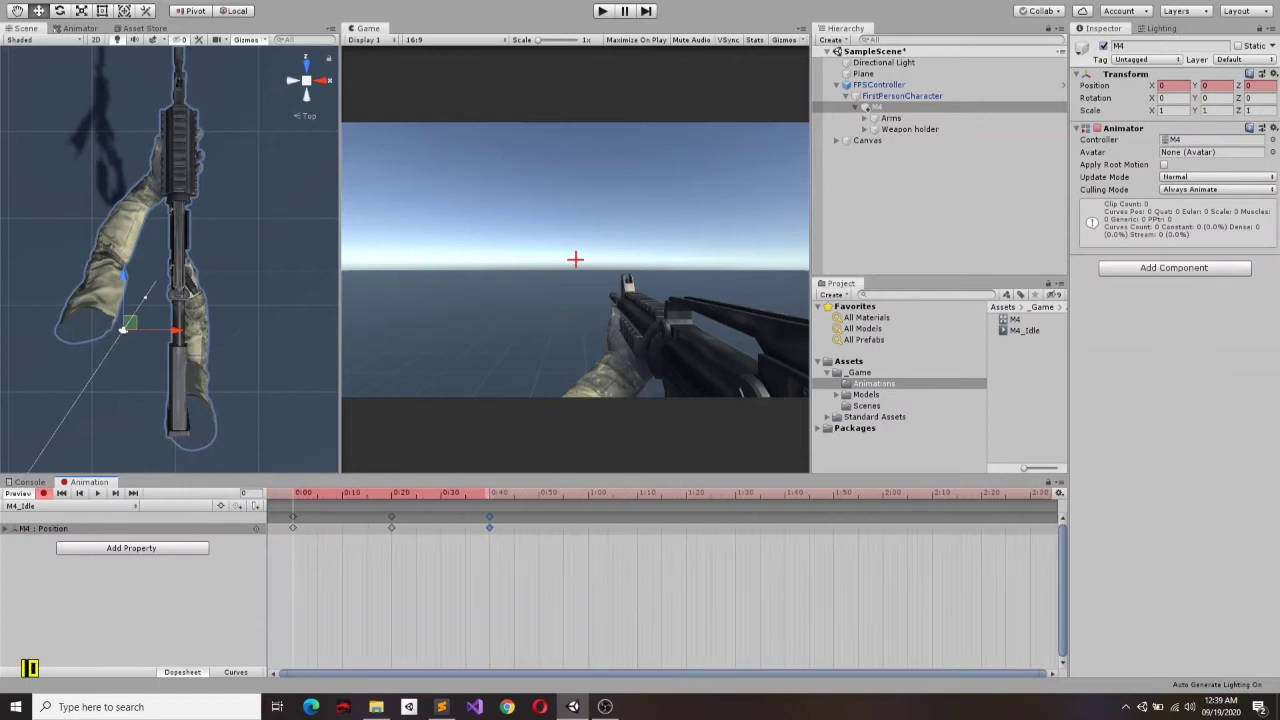
{"action": "scroll", "coordinate": [660, 590], "scroll_direction": "down", "scroll_amount": 1}
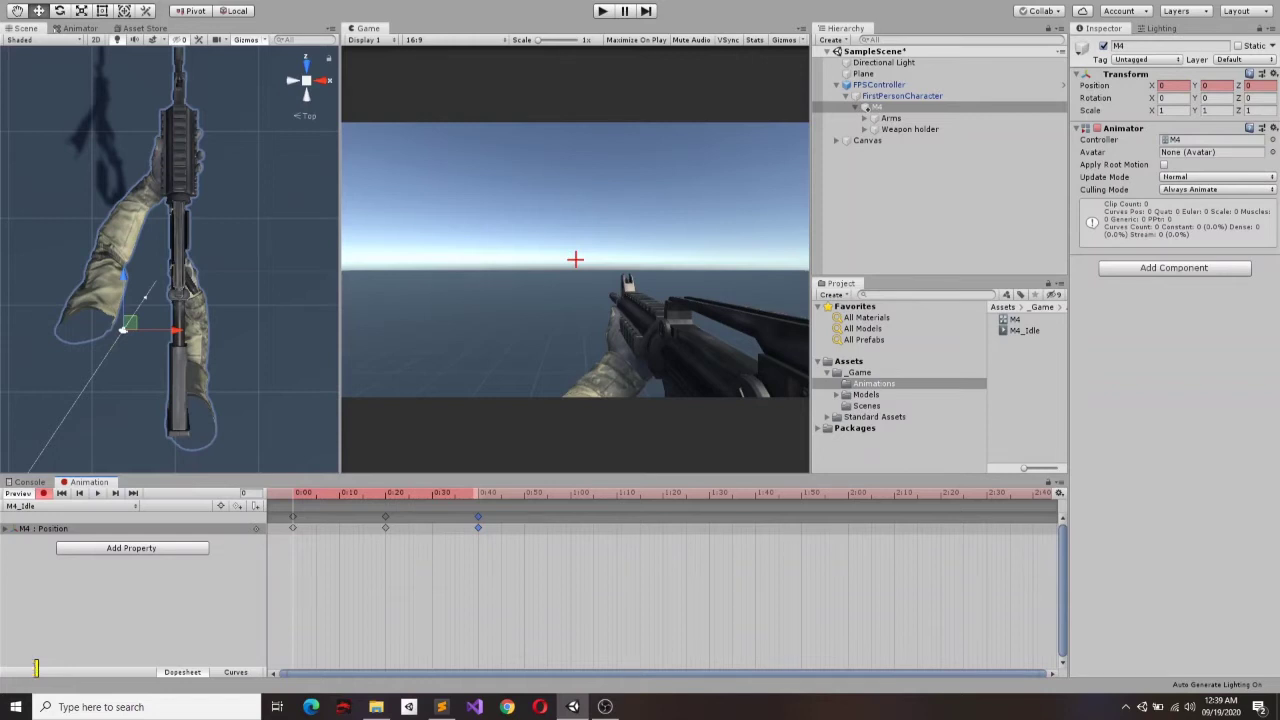
{"action": "left_click_drag", "start_coordinate": [478, 516], "coordinate": [843, 516]}
{"action": "left_click_drag", "start_coordinate": [843, 516], "coordinate": [848, 516]}
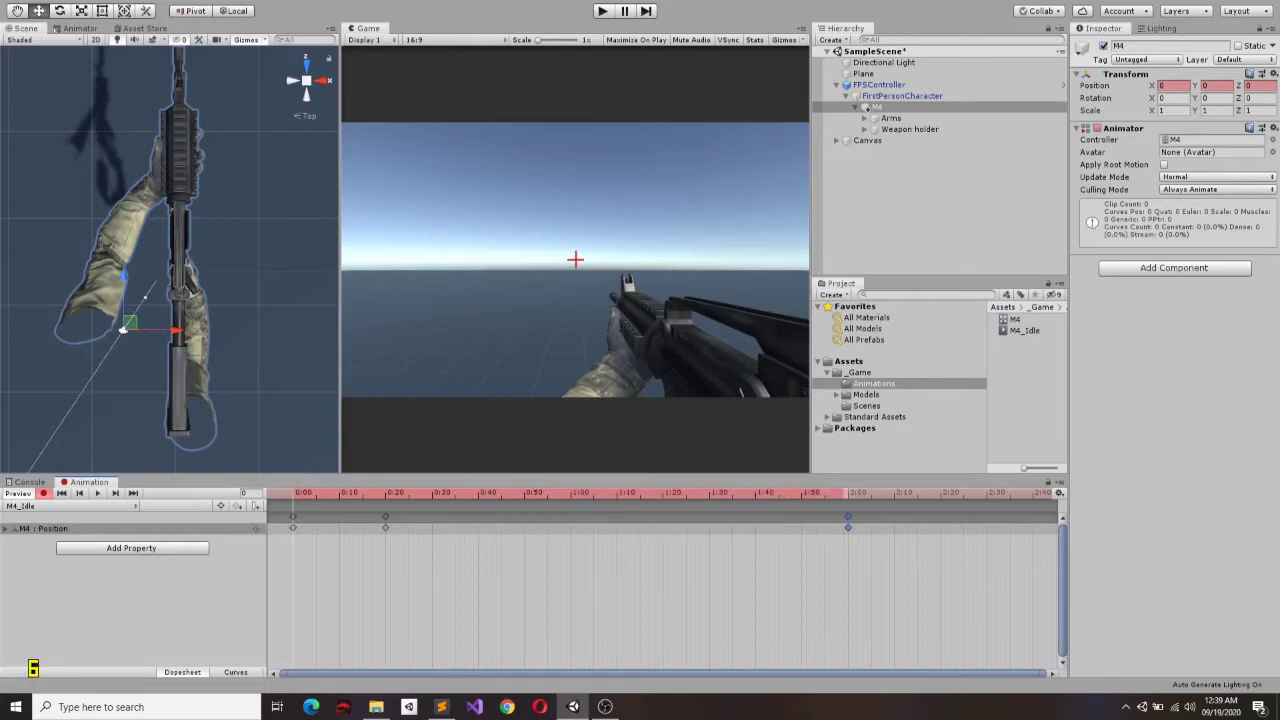
{"action": "left_click_drag", "start_coordinate": [385, 516], "coordinate": [571, 516]}
Step: Set M4 Position Y to -0.005 at the 1:00 key and play back the idle sway
{"action": "key", "text": "space"}
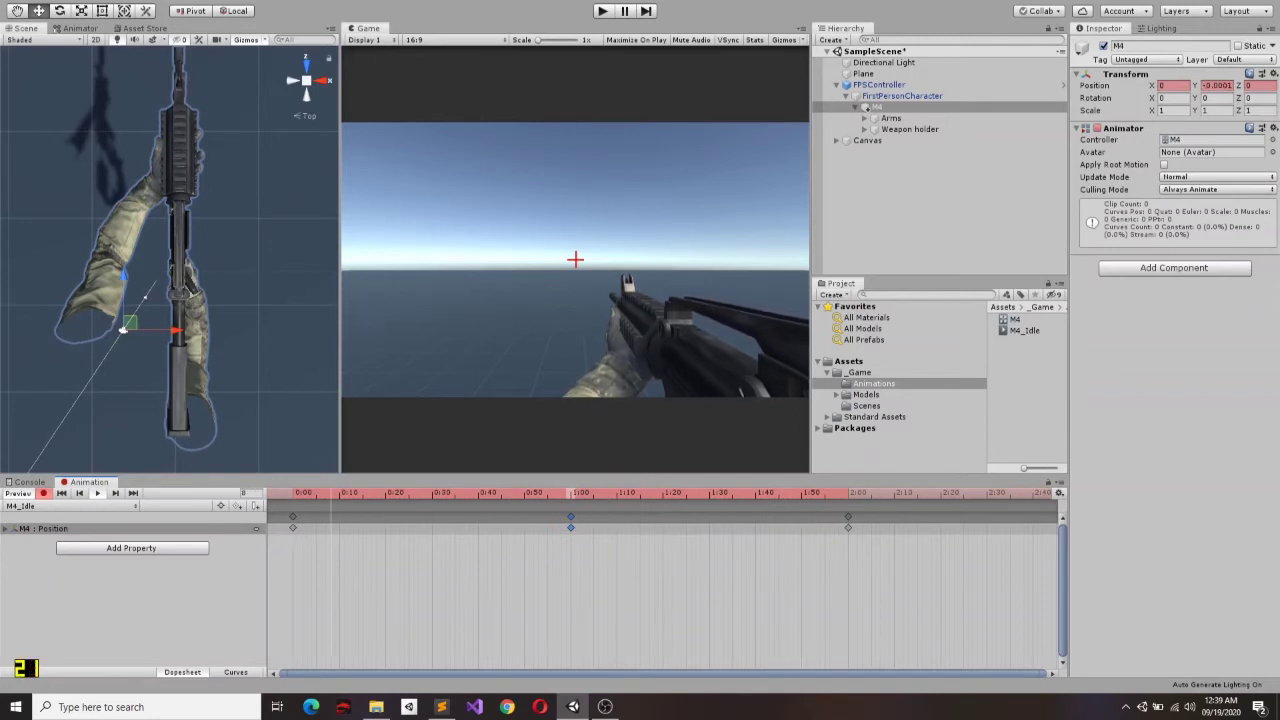
{"action": "key", "text": "comma"}
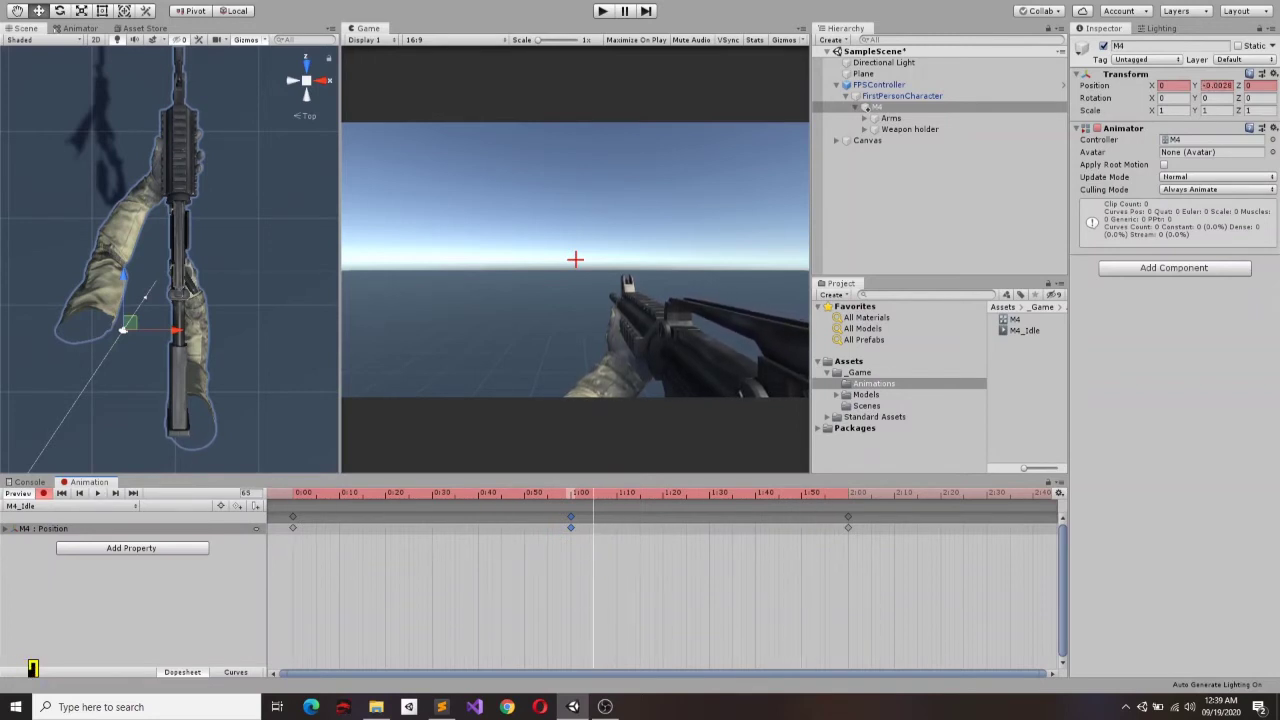
{"action": "left_click", "coordinate": [1215, 85]}
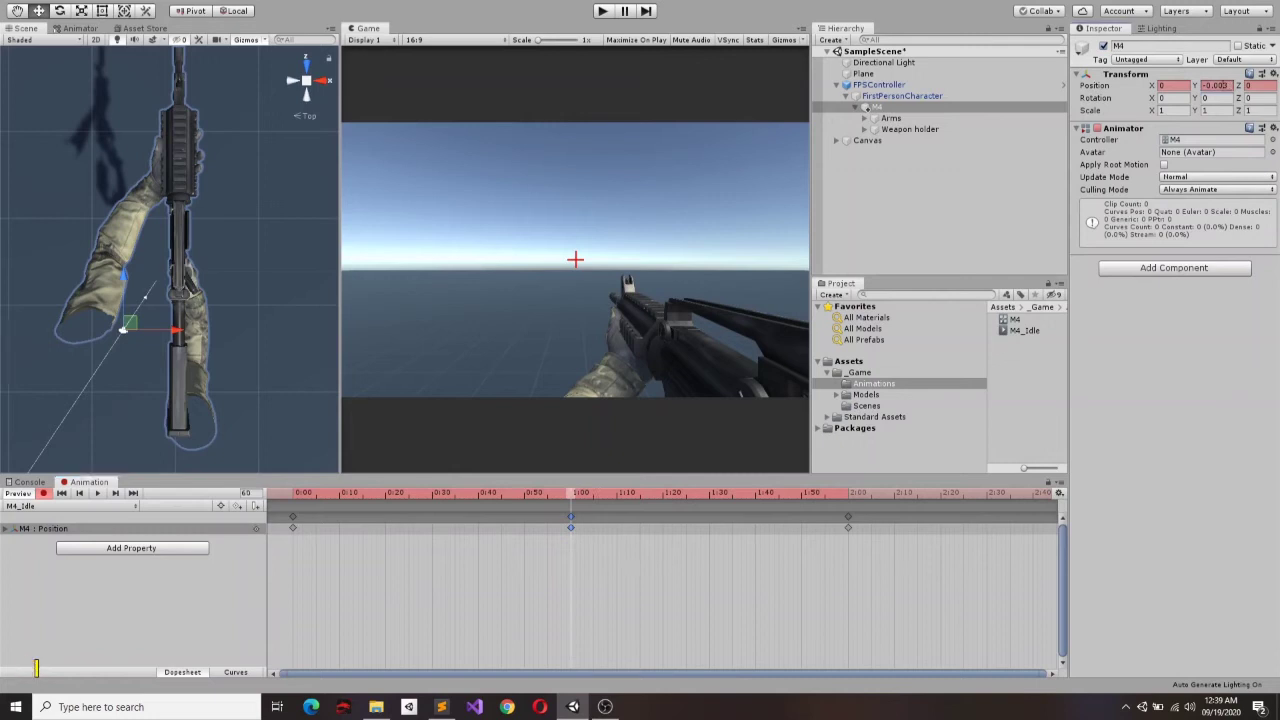
{"action": "type", "text": "-0.005"}
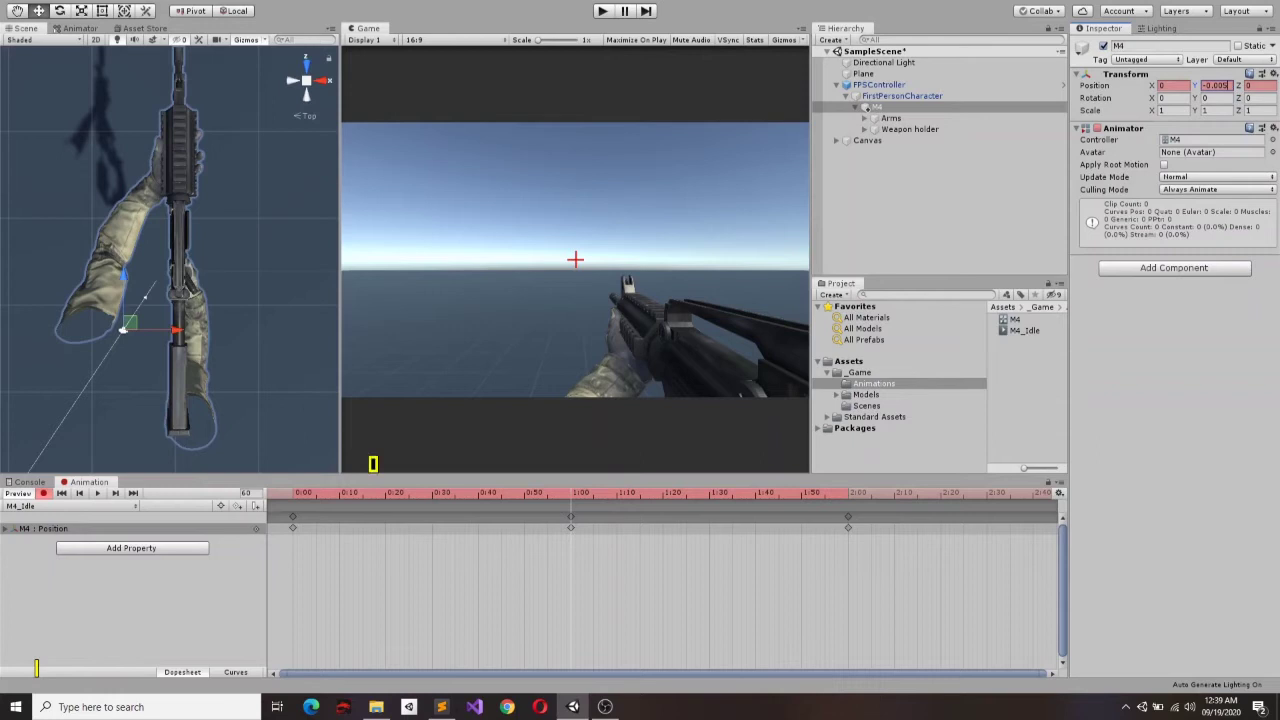
{"action": "key", "text": "Return"}
{"action": "key", "text": "space"}
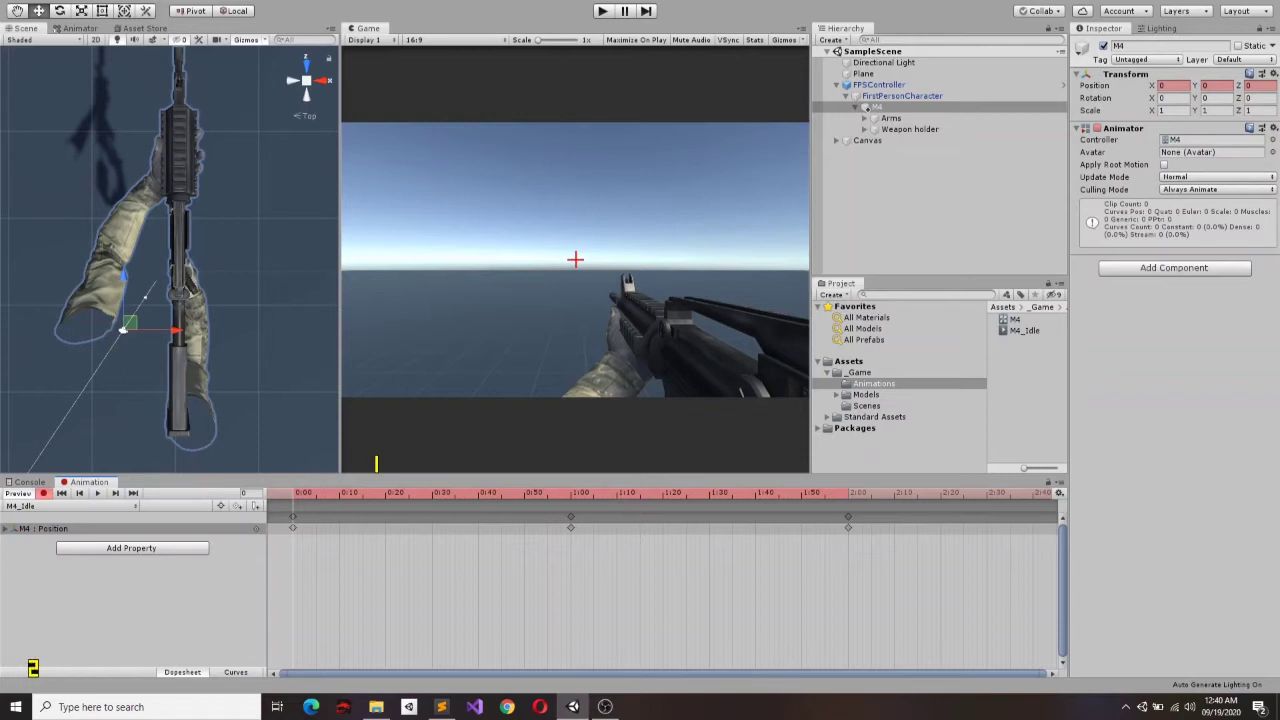
Step: Stop recording, create the M4_Walk clip in Animations, and re-enable recording
{"action": "left_click", "coordinate": [43, 493]}
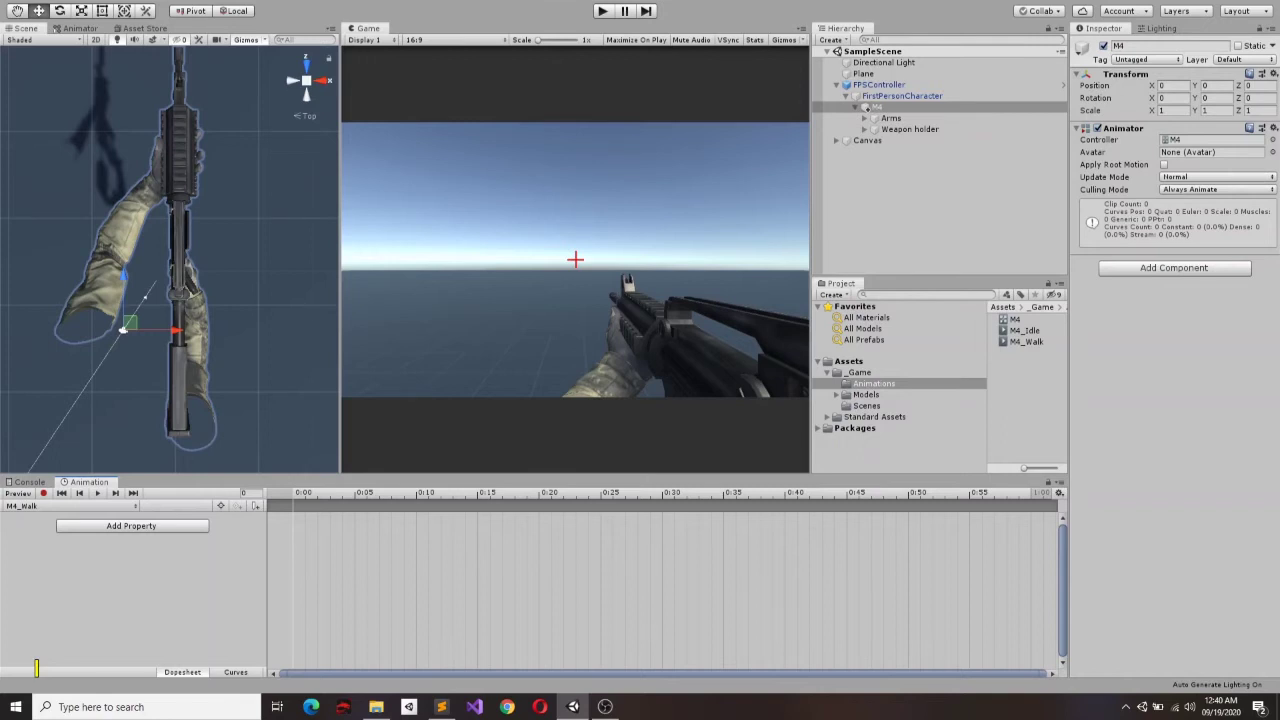
{"action": "key", "text": "r"}
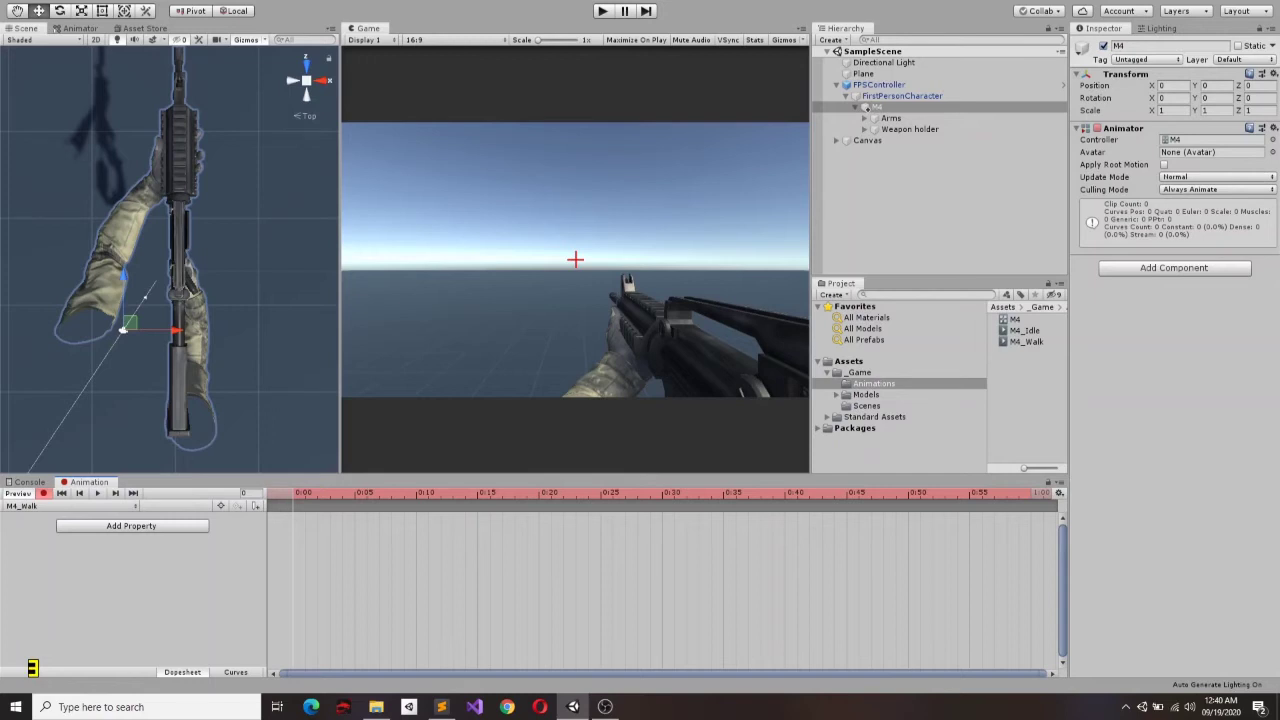
Step: Key the 0:00 walk pose with M4 Position X -0.06 and Y -0.02
{"action": "left_click", "coordinate": [1172, 85]}
{"action": "type", "text": "-0.03"}
{"action": "key", "text": "Return"}
{"action": "left_click_drag", "start_coordinate": [1151, 85], "coordinate": [1149, 85]}
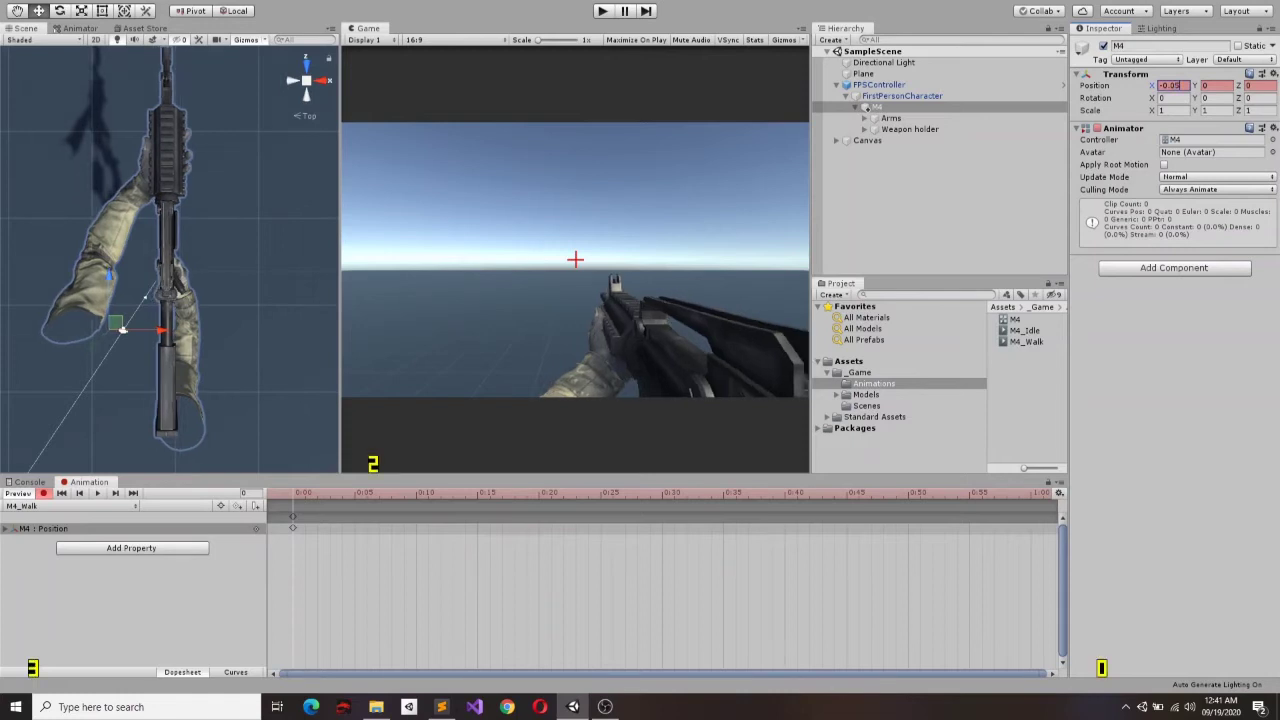
{"action": "key", "text": "Tab"}
{"action": "type", "text": "-0."}
{"action": "type", "text": "02"}
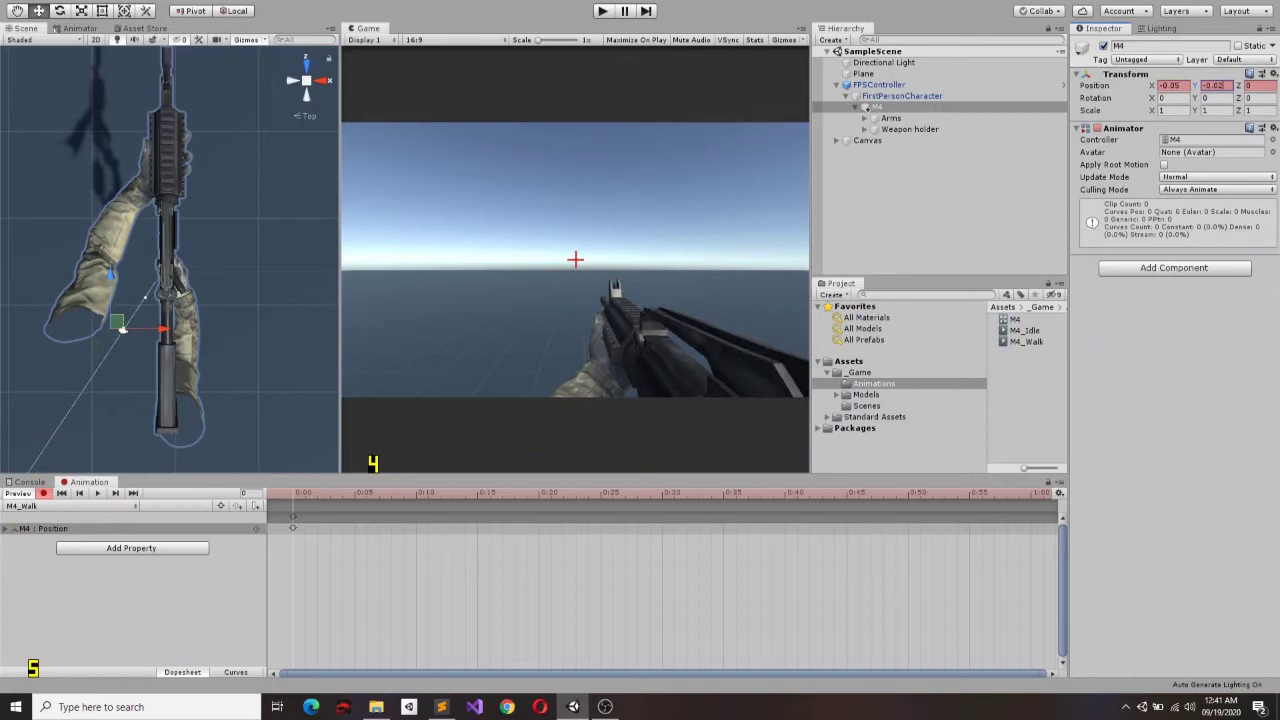
{"action": "key", "text": "shift+Tab"}
{"action": "type", "text": "-0.15"}
{"action": "key", "text": "BackSpace"}
{"action": "type", "text": "2"}
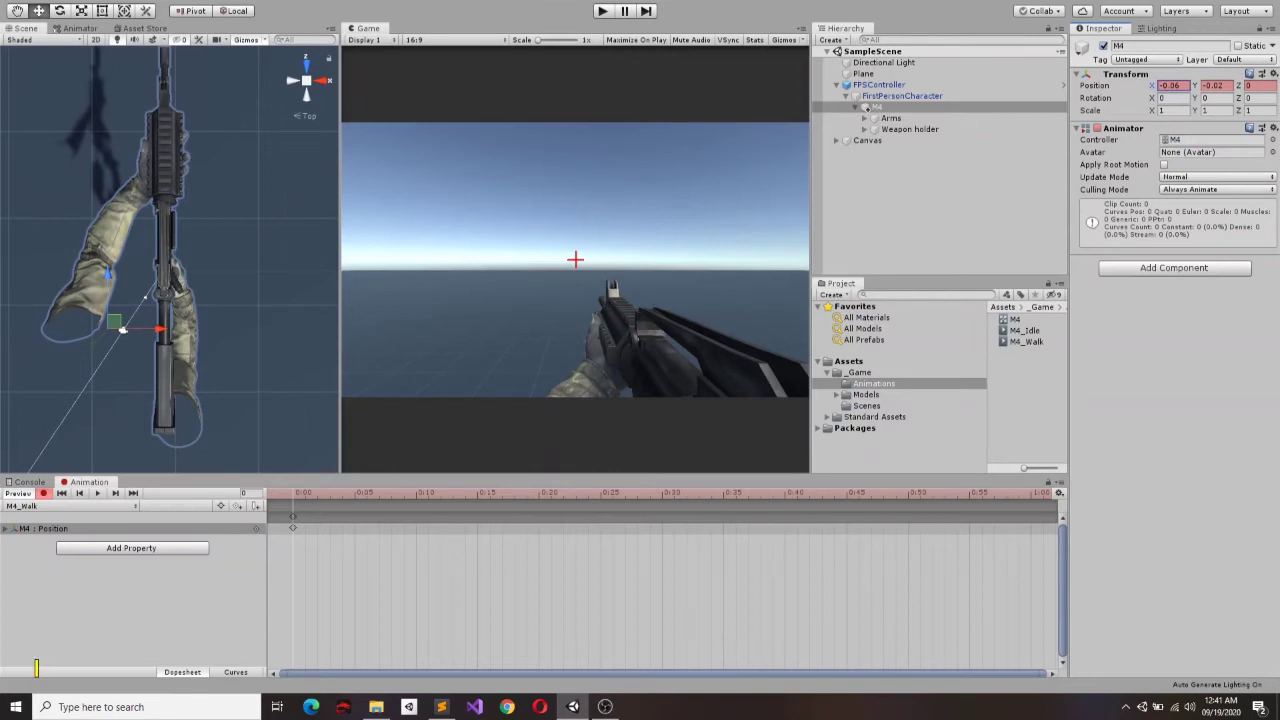
{"action": "type", "text": "2"}
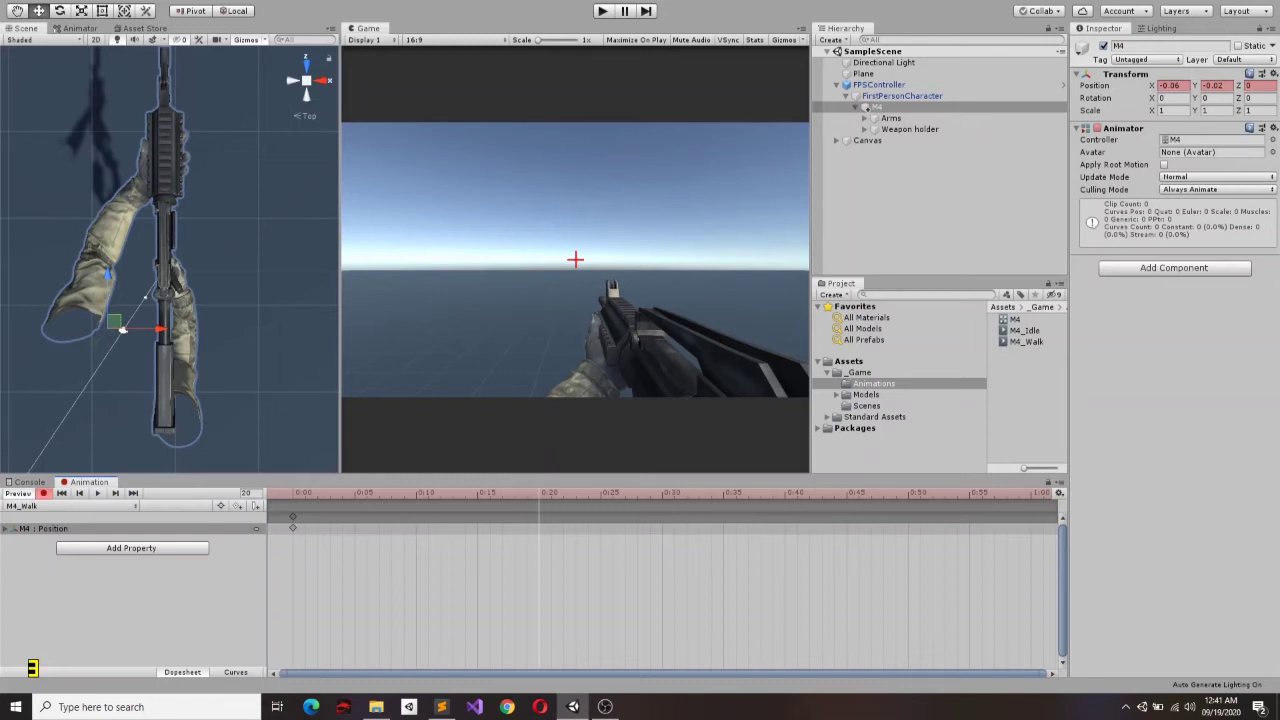
Step: Centre the gun at 0:20 with Position X and Y 0, then preview
{"action": "left_click", "coordinate": [1215, 85]}
{"action": "type", "text": "0"}
{"action": "left_click", "coordinate": [1172, 85]}
{"action": "type", "text": "0"}
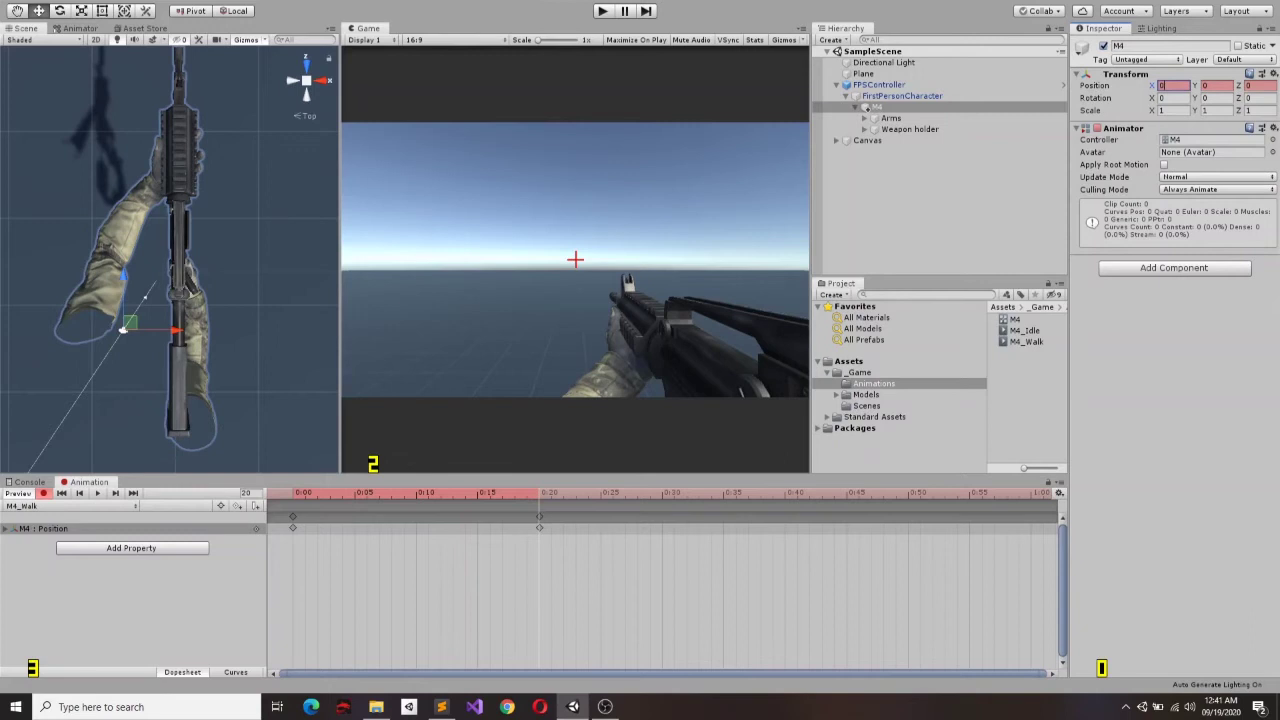
{"action": "key", "text": "space"}
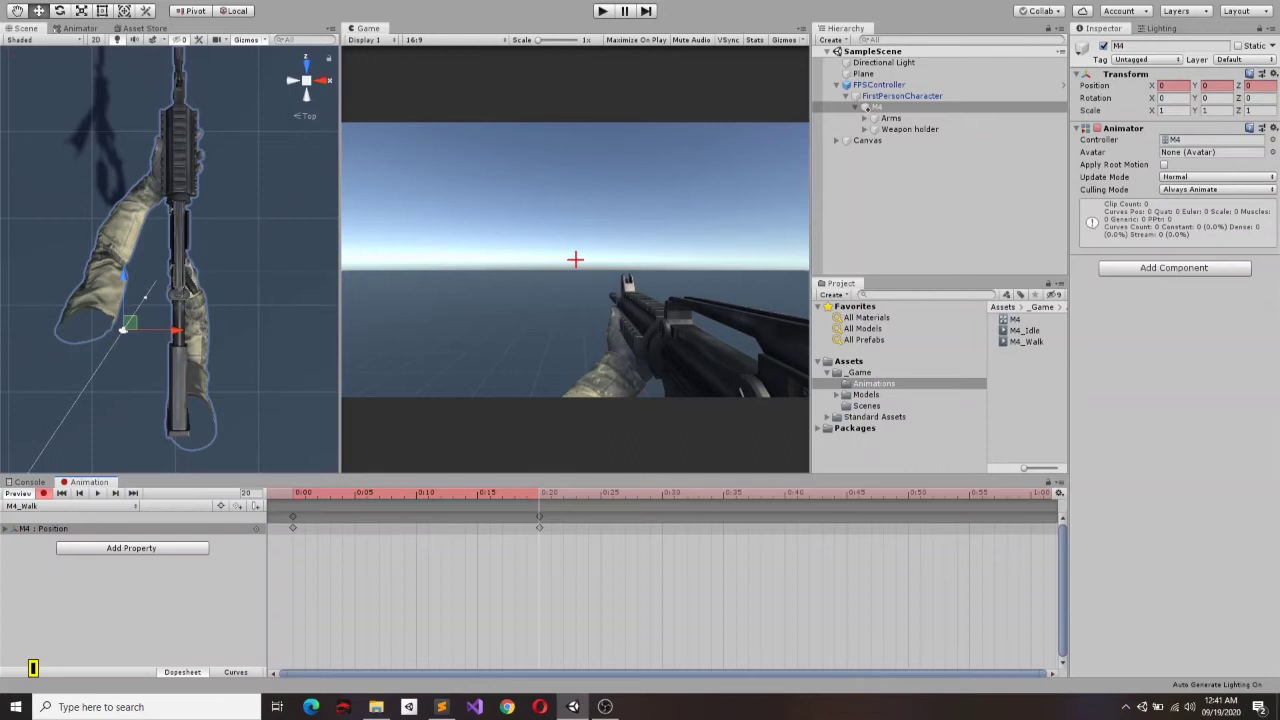
Step: At 0:40 set Position X to 0.06 and preview the side-to-side sway
{"action": "type", "text": "40"}
{"action": "type", "text": "0"}
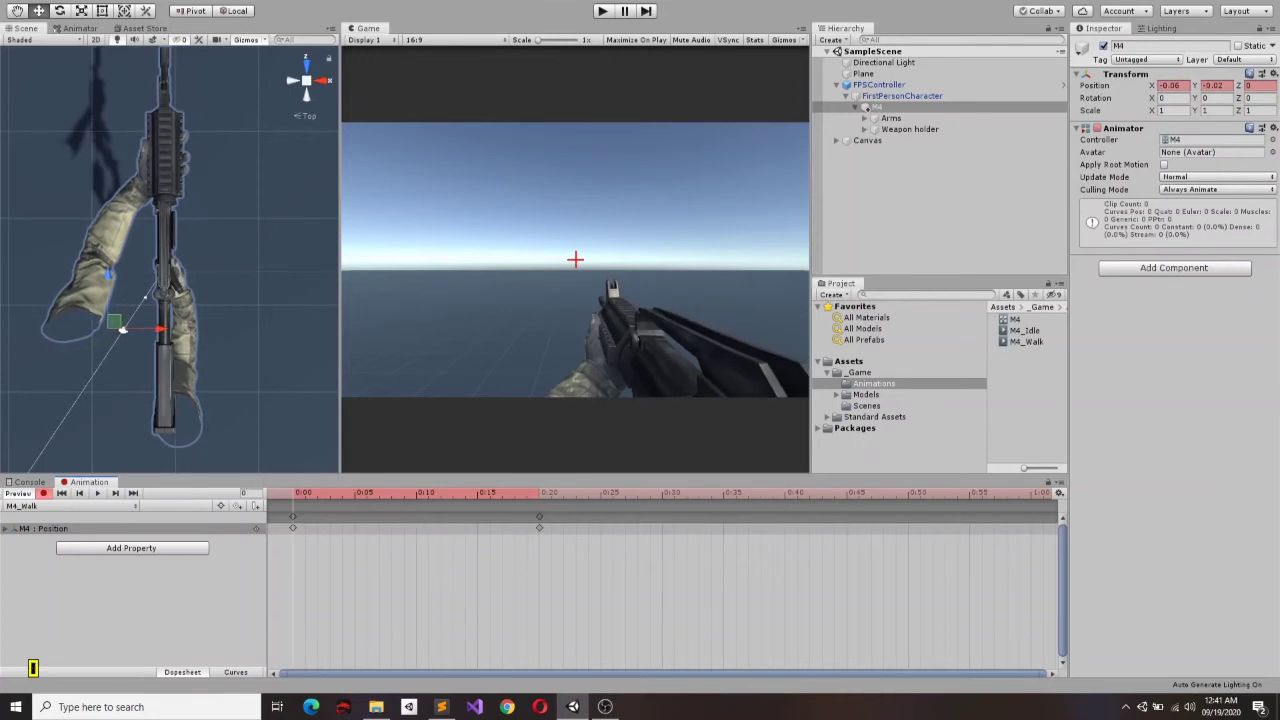
{"action": "type", "text": "2"}
{"action": "type", "text": "40"}
{"action": "key", "text": "ctrl+v"}
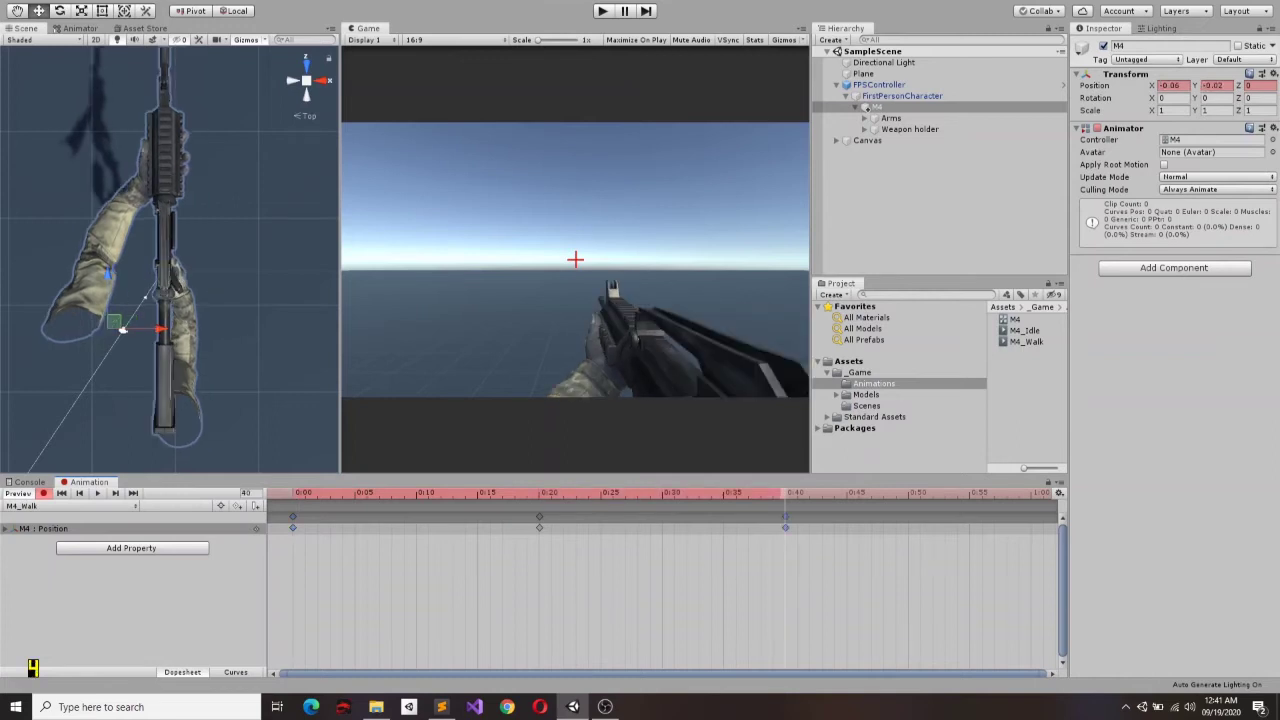
{"action": "left_click", "coordinate": [1172, 85]}
{"action": "left_click", "coordinate": [1170, 85]}
{"action": "type", "text": "0.06"}
{"action": "key", "text": "Return"}
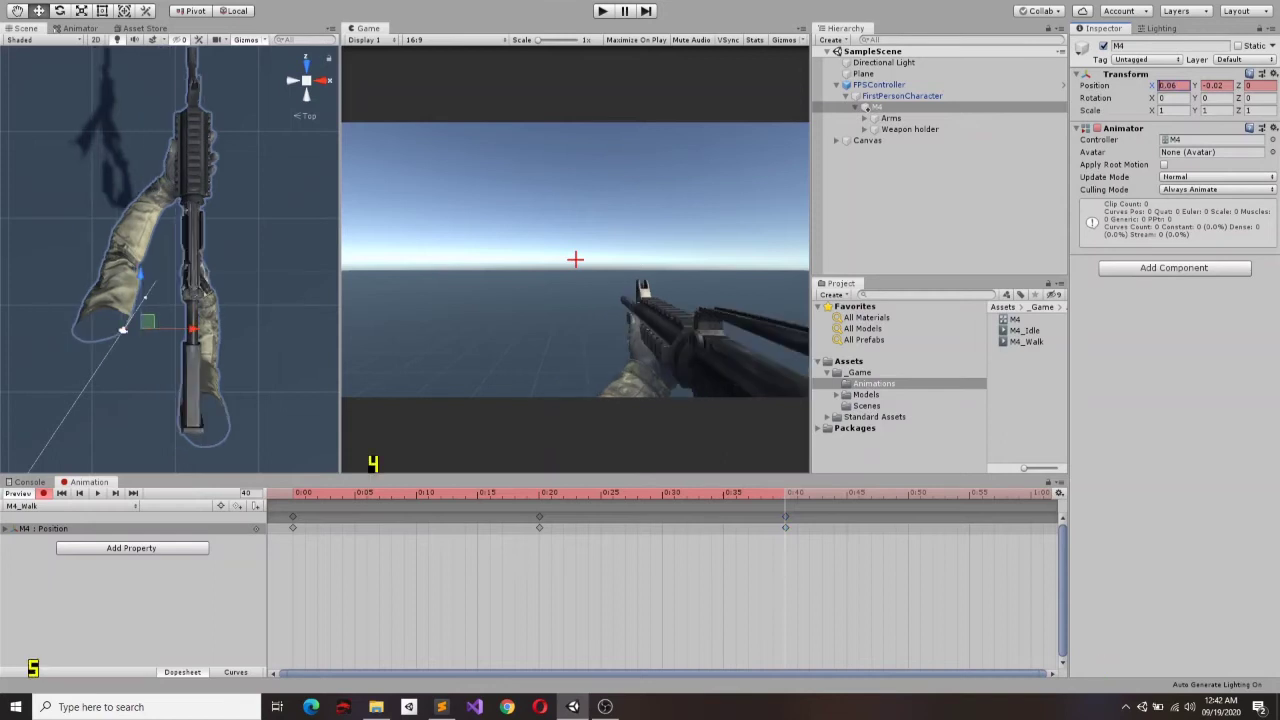
{"action": "key", "text": "space"}
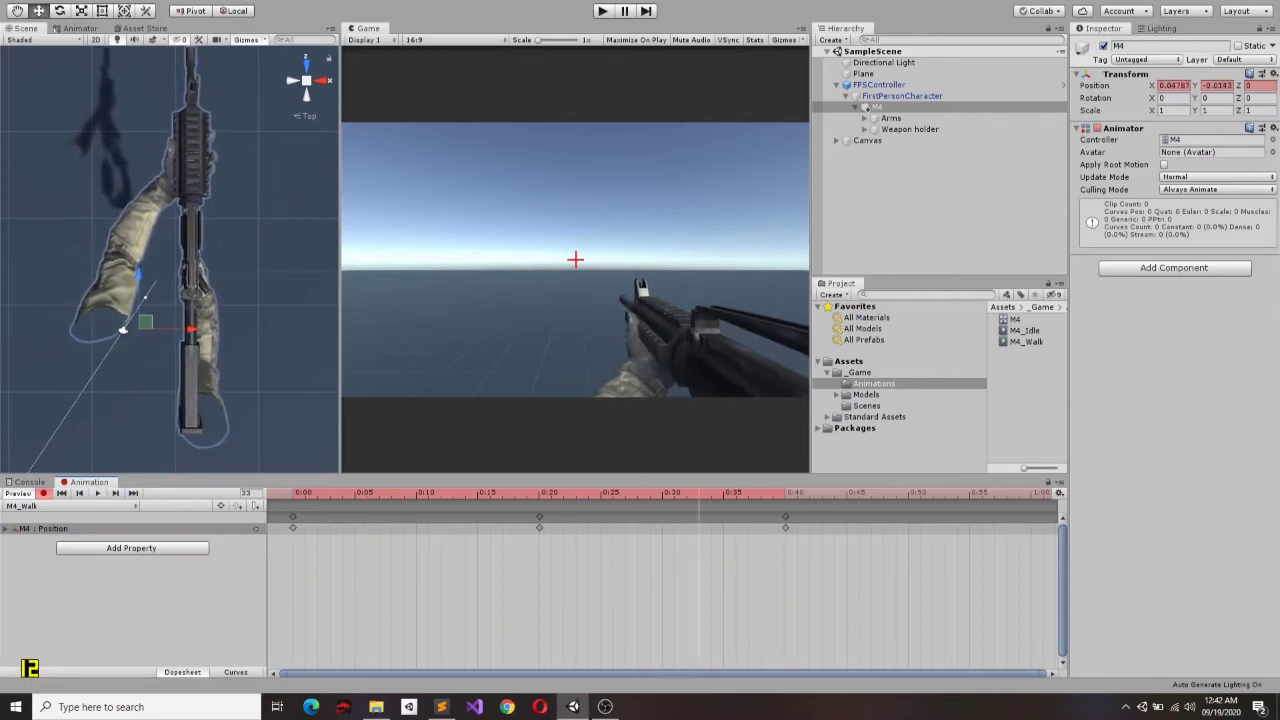
Step: Copy the centred 0:20 keyframe and paste it at 1:00, then preview
{"action": "left_click", "coordinate": [539, 527]}
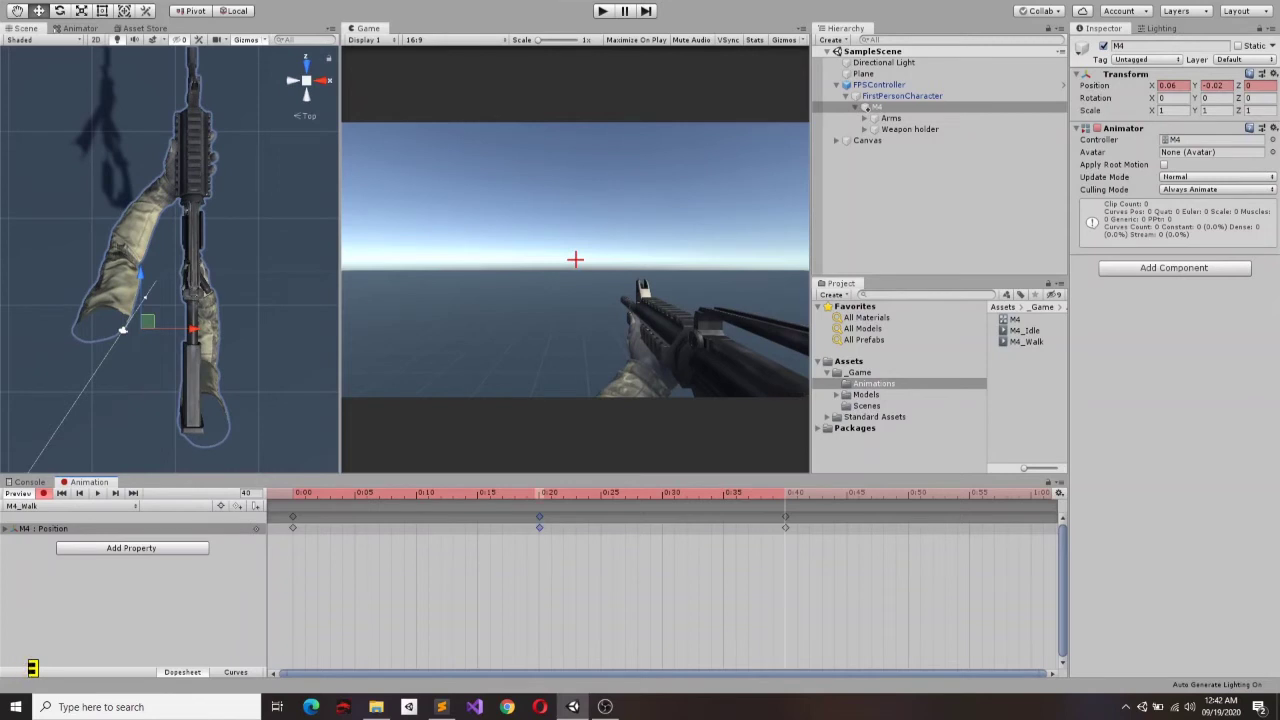
{"action": "scroll", "coordinate": [660, 580], "scroll_direction": "down", "scroll_amount": 2}
{"action": "scroll", "coordinate": [660, 580], "scroll_direction": "down", "scroll_amount": 1}
{"action": "left_click", "coordinate": [871, 493]}
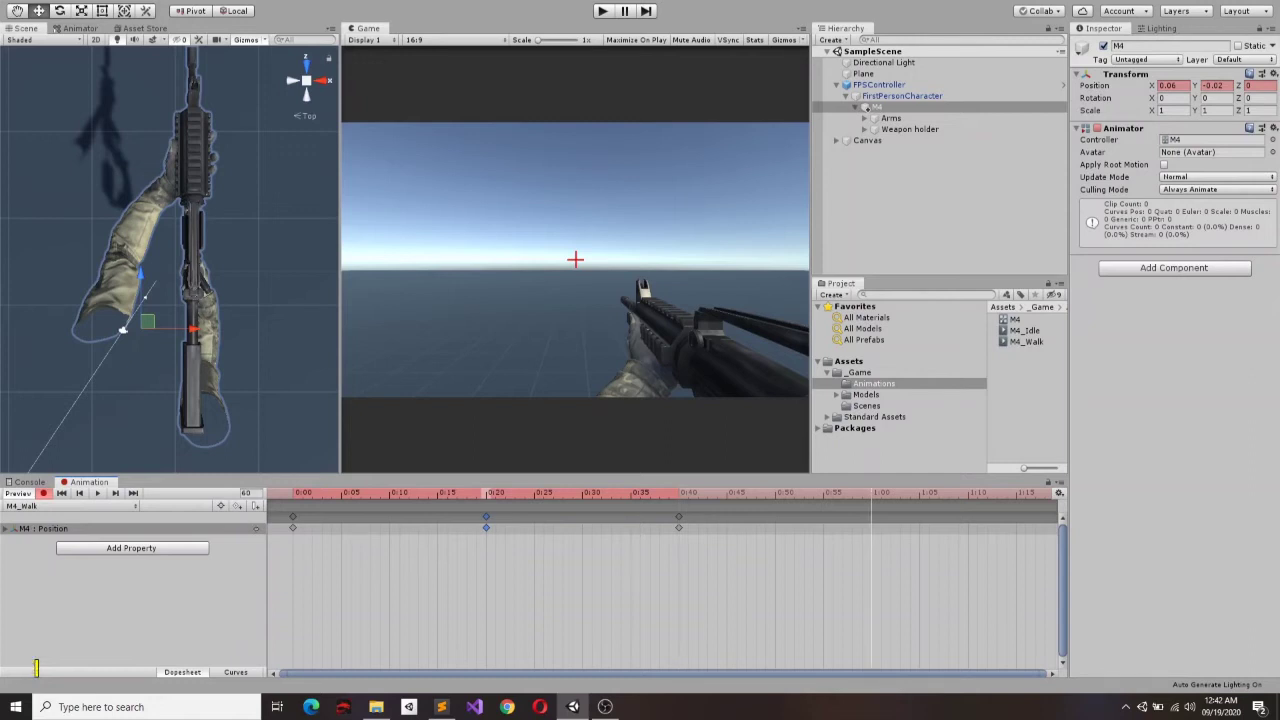
{"action": "key", "text": "ctrl+v"}
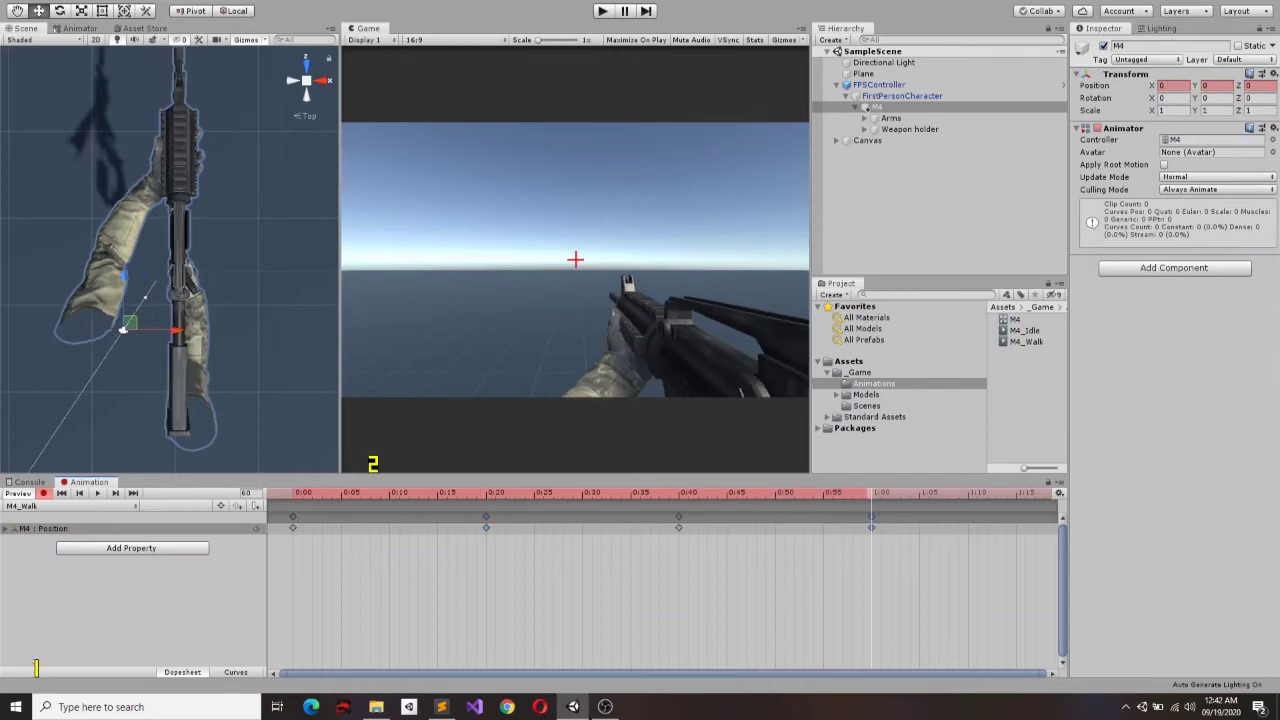
{"action": "key", "text": "space"}
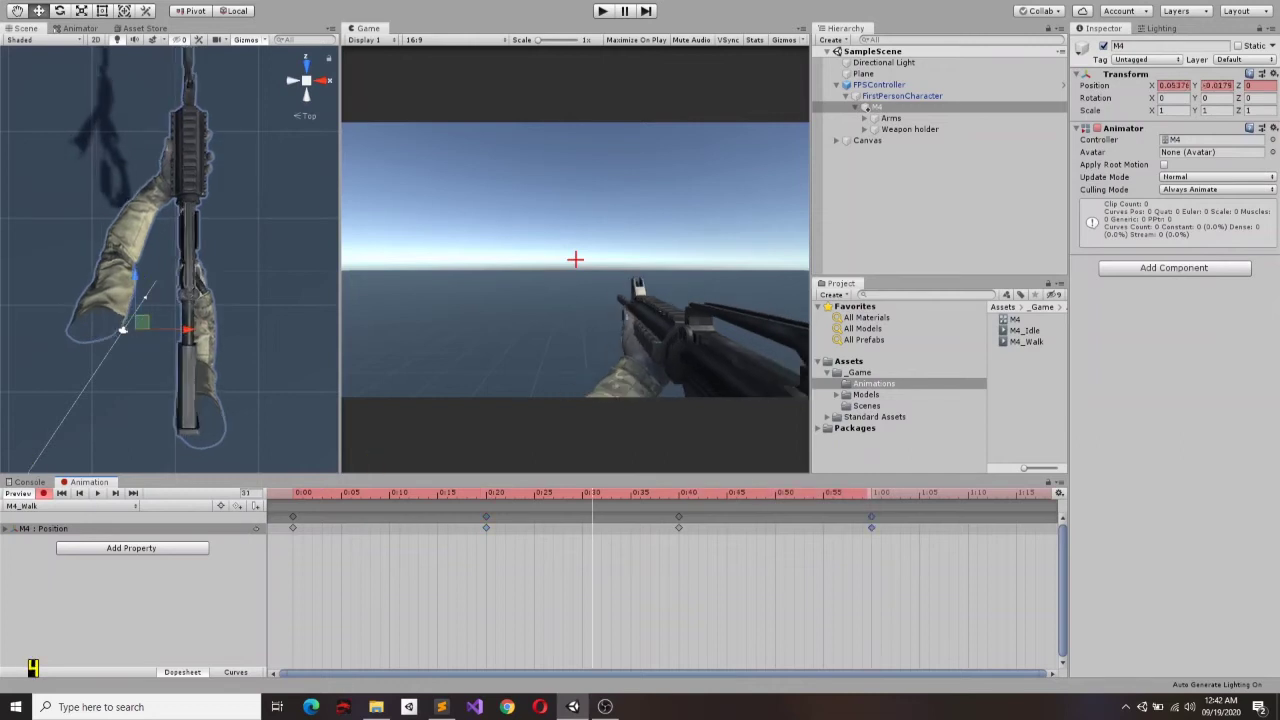
{"action": "key", "text": "space"}
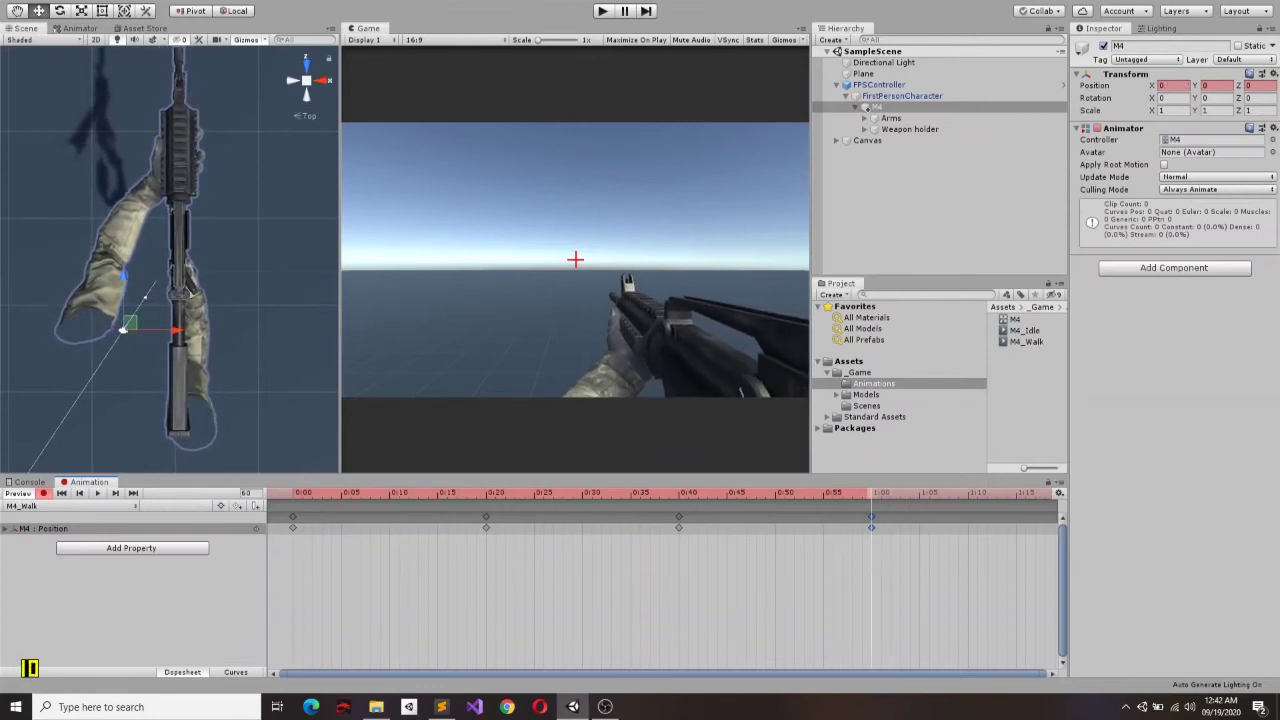
Step: Add the starting -0.06, -0.02 pose as a 1:20 keyframe and play the full loop
{"action": "scroll", "coordinate": [295, 580], "scroll_direction": "down", "scroll_amount": 3}
{"action": "left_click", "coordinate": [976, 492]}
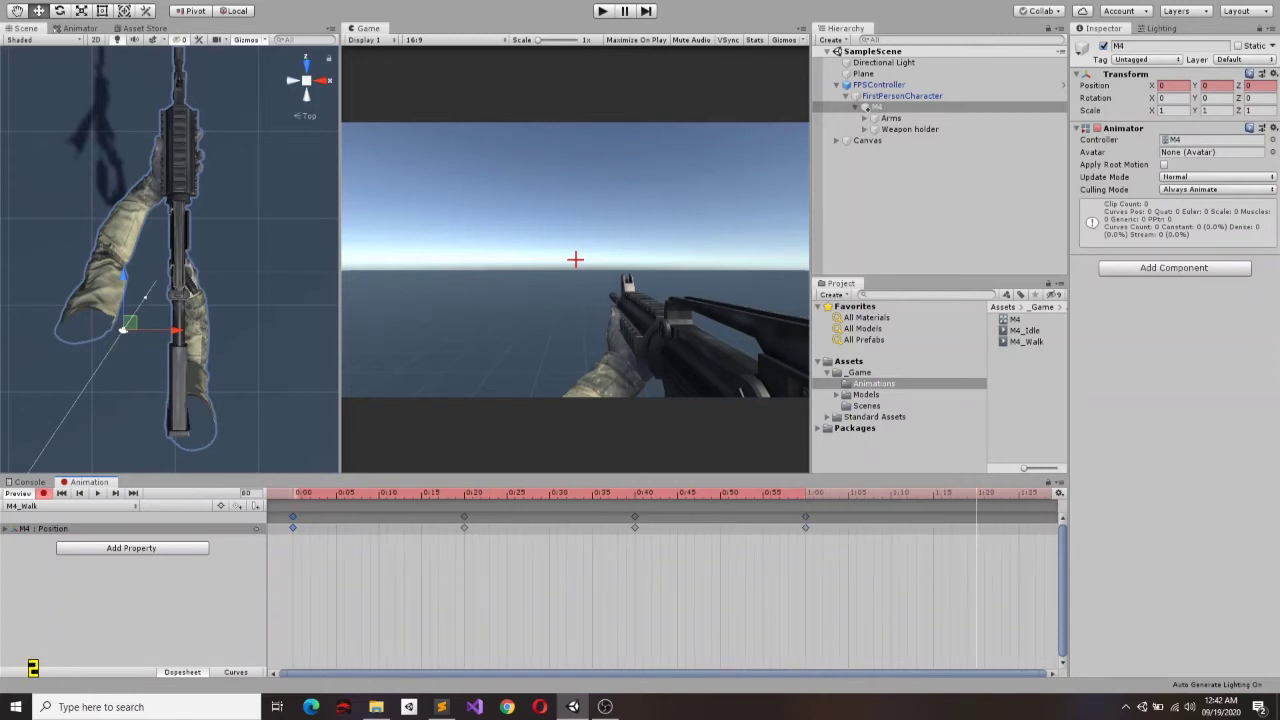
{"action": "left_click_drag", "start_coordinate": [130, 322], "coordinate": [114, 321]}
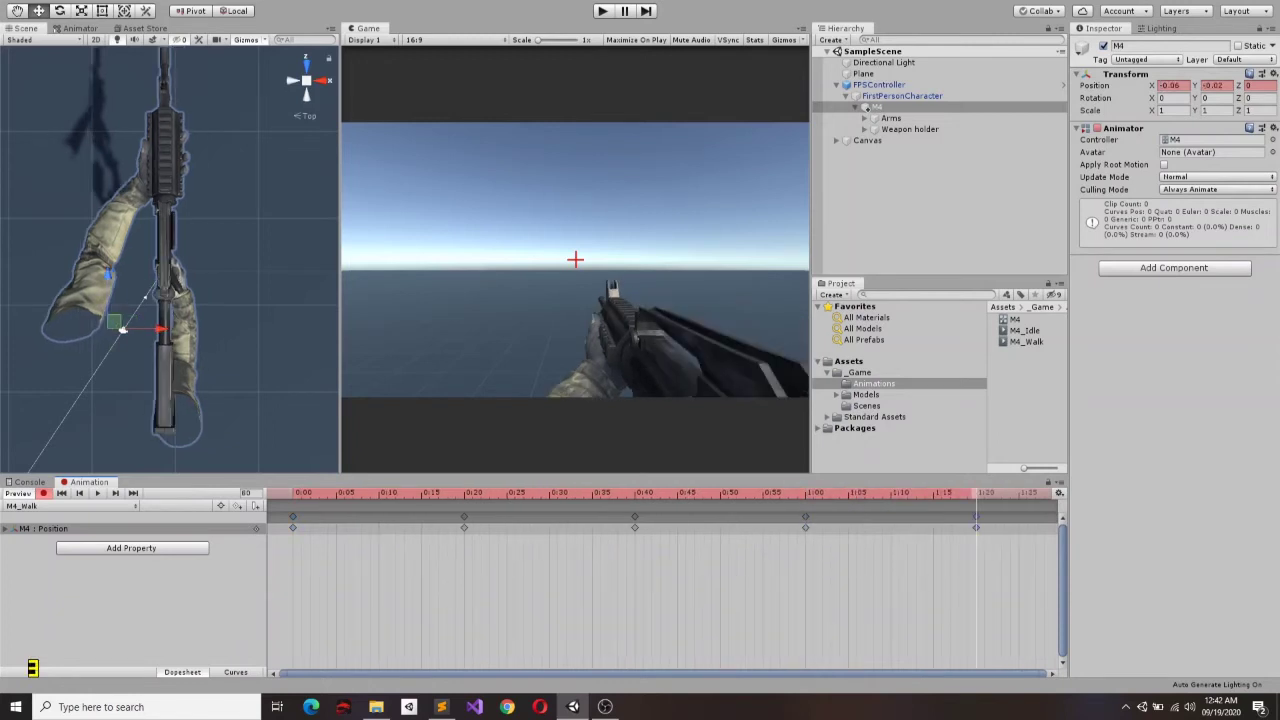
{"action": "key", "text": "space"}
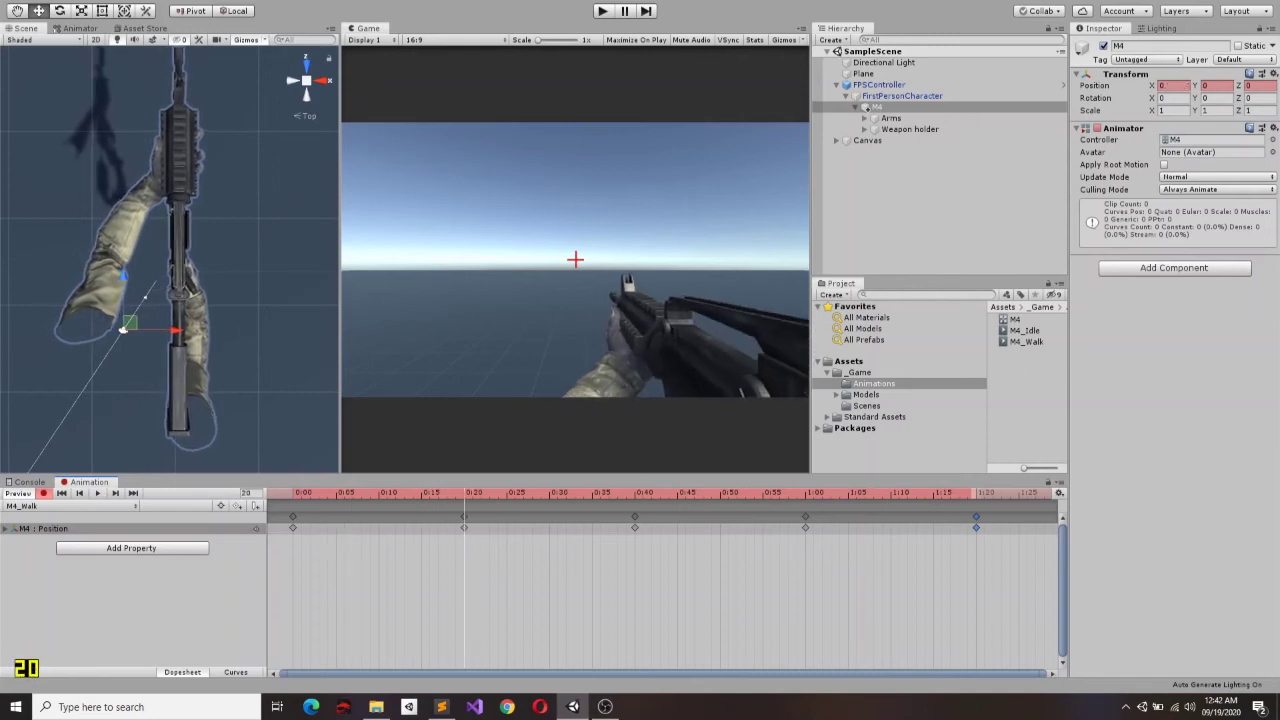
{"action": "key", "text": "space"}
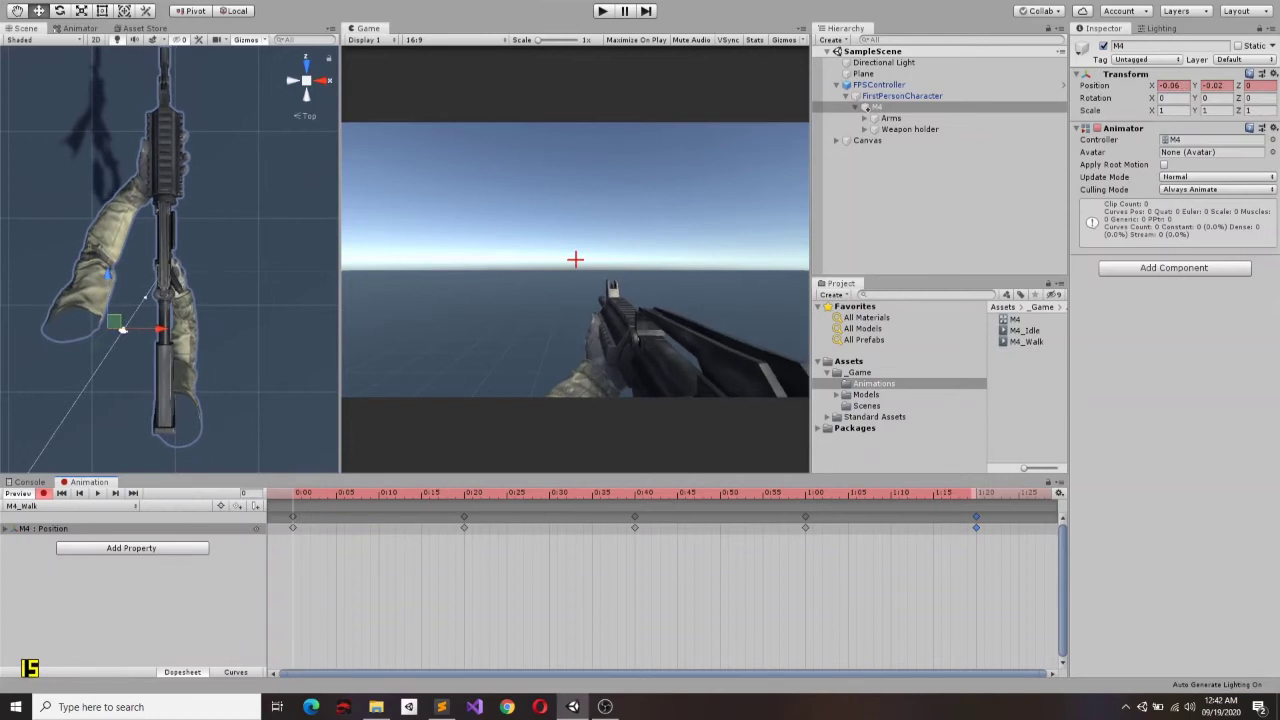
Step: Narrow the sway to X -0.03 at 0:00, 0.03 at 0:40, -0.03 at 1:20, and preview
{"action": "left_click", "coordinate": [1170, 85]}
{"action": "type", "text": "-0.03"}
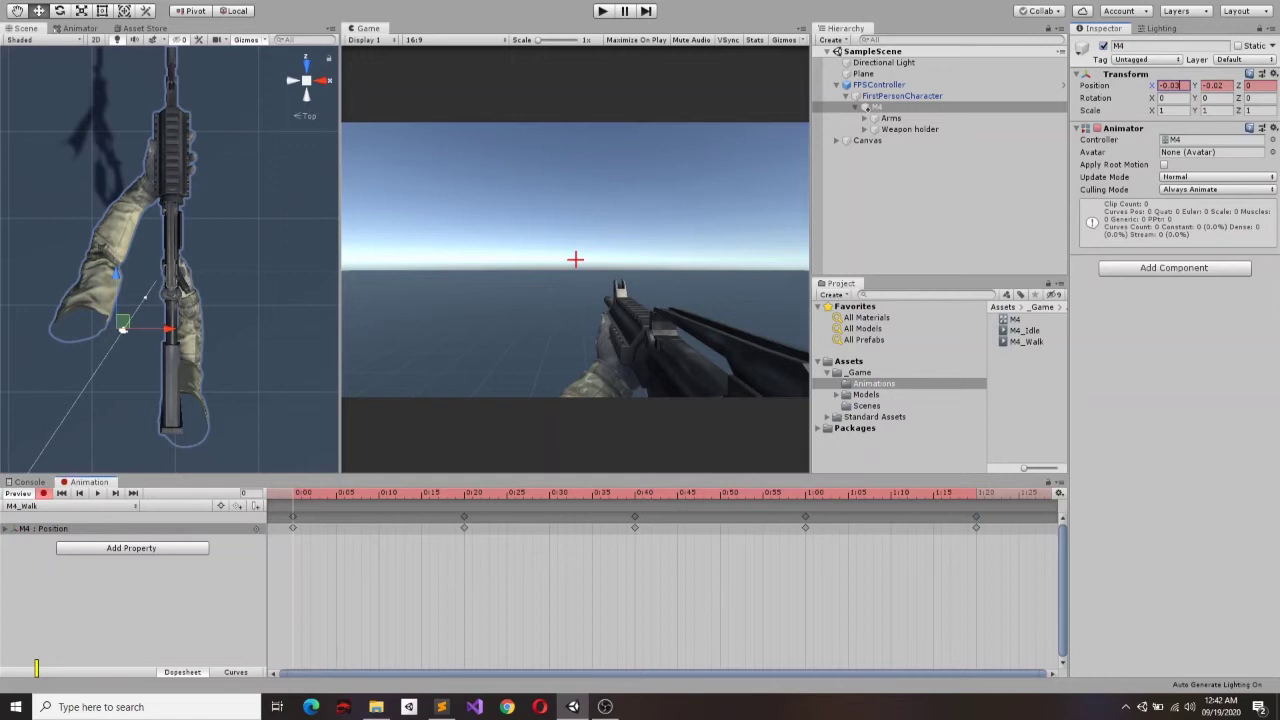
{"action": "left_click", "coordinate": [634, 492]}
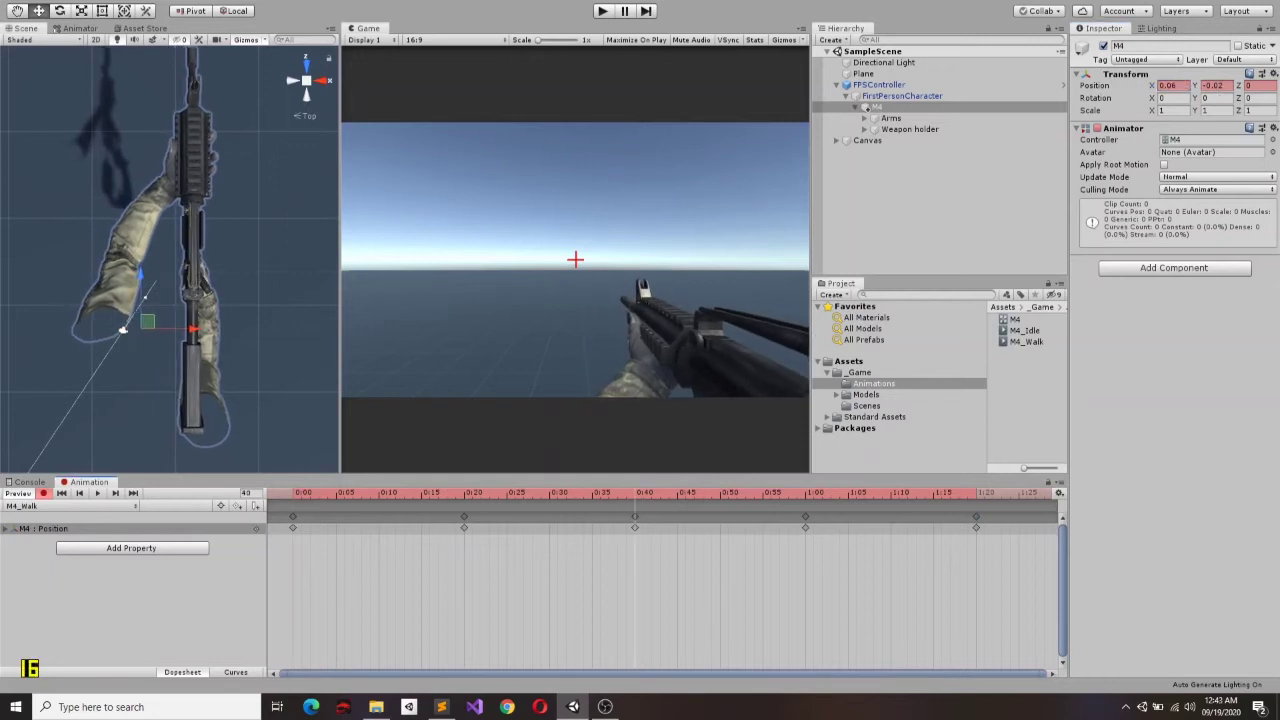
{"action": "type", "text": "0.03"}
{"action": "key", "text": "Return"}
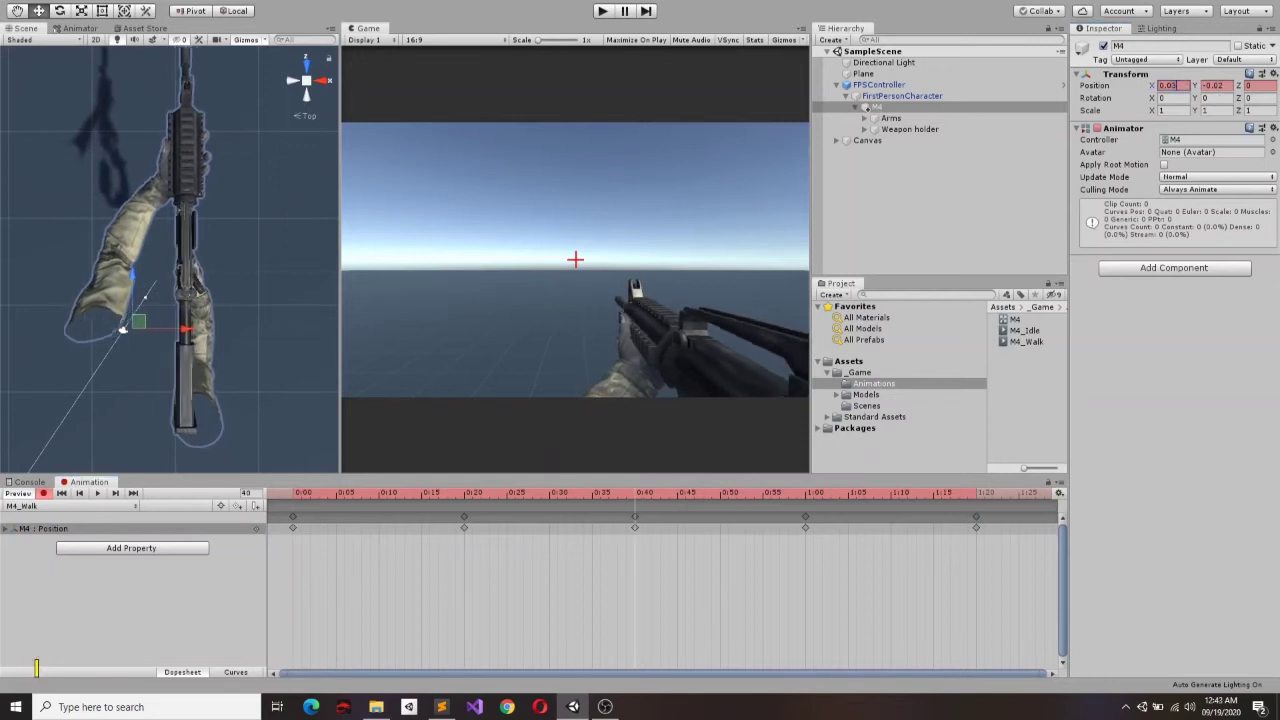
{"action": "left_click", "coordinate": [812, 492]}
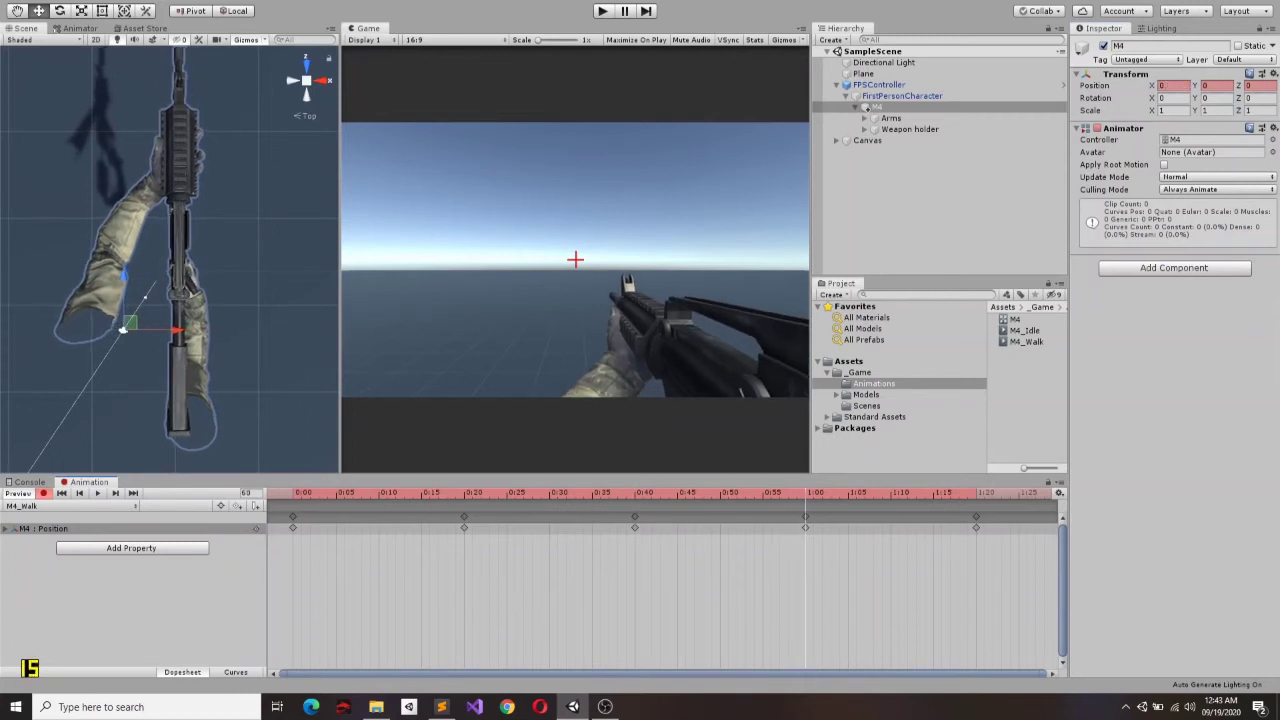
{"action": "left_click_drag", "start_coordinate": [812, 492], "coordinate": [976, 492]}
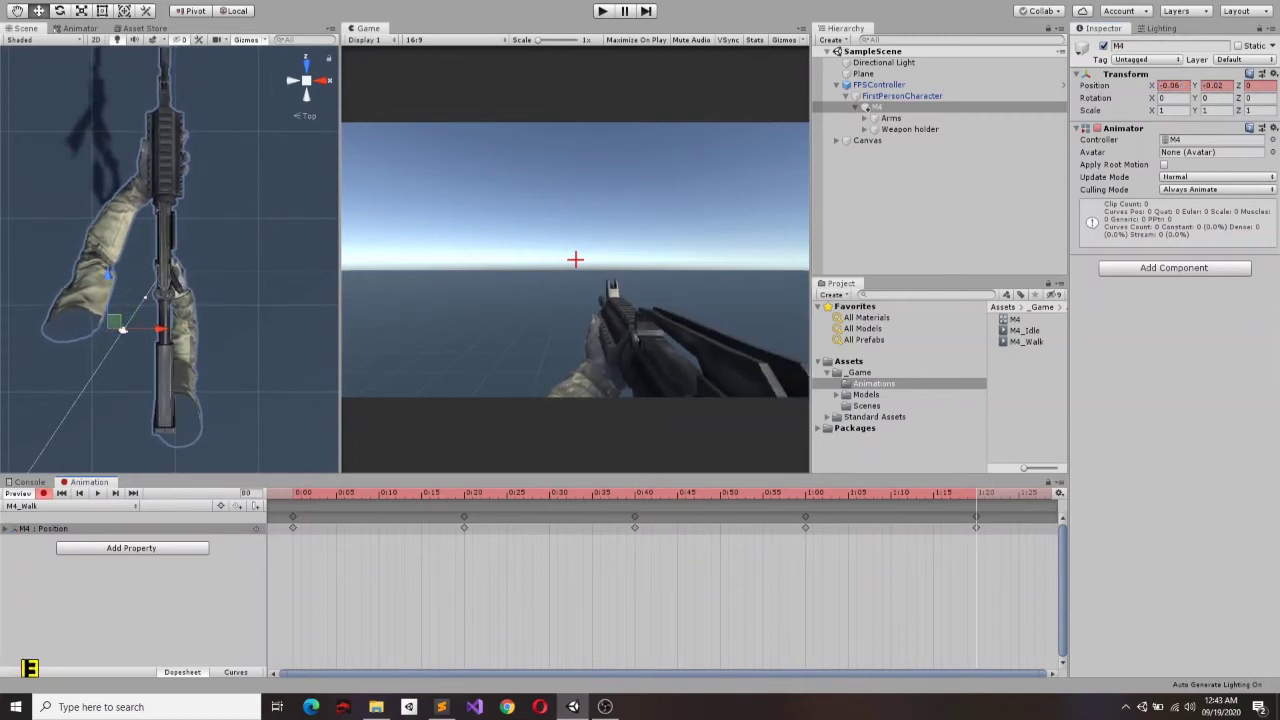
{"action": "left_click", "coordinate": [1172, 85]}
{"action": "type", "text": "-0.03"}
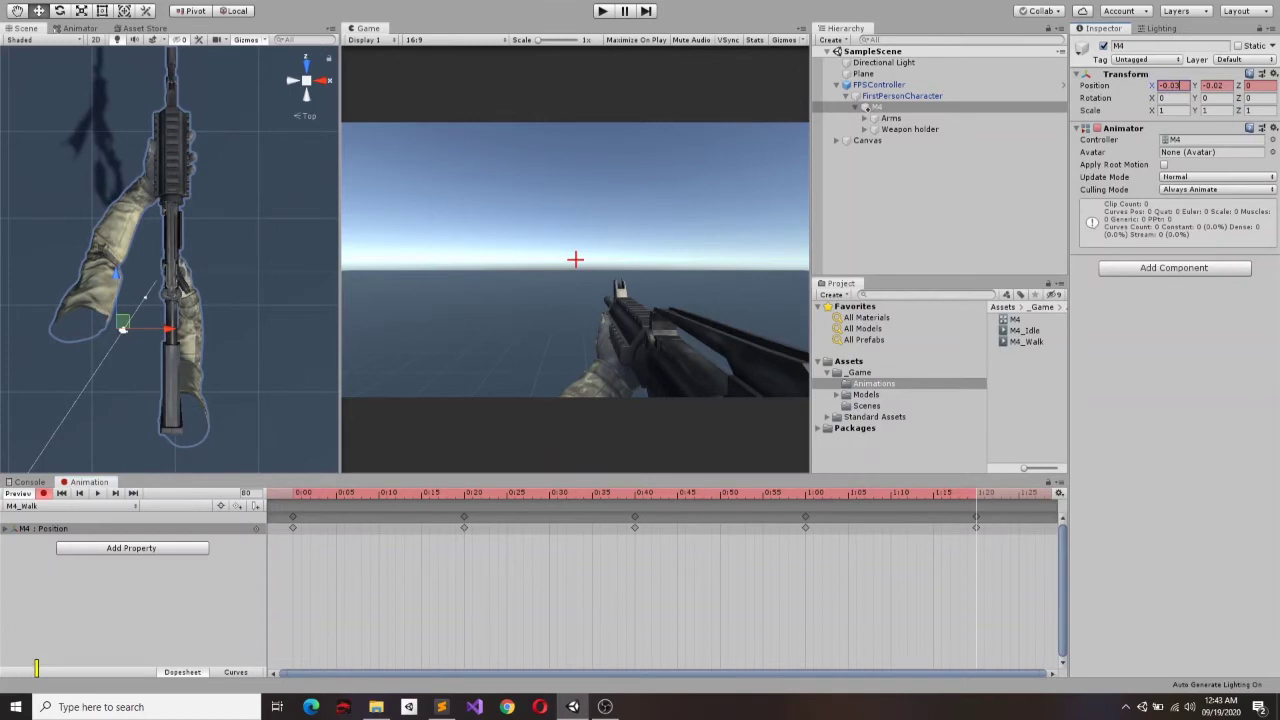
{"action": "key", "text": "space"}
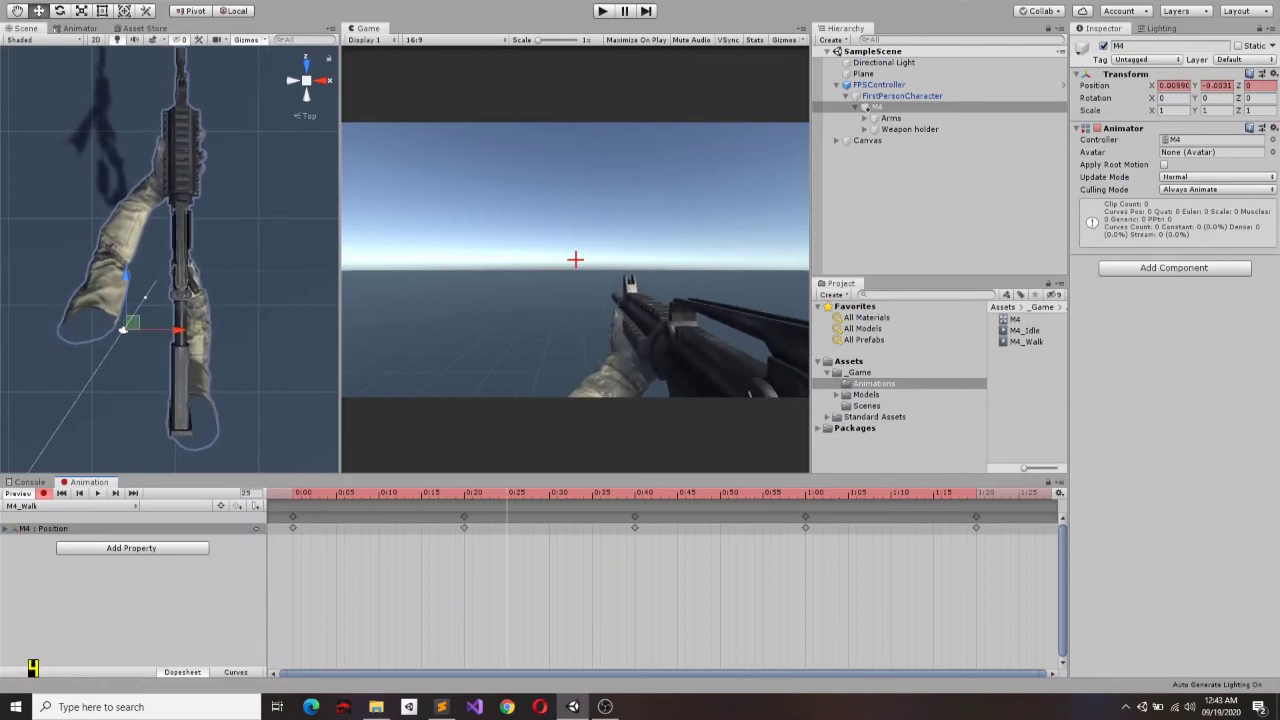
{"action": "key", "text": "alt+comma"}
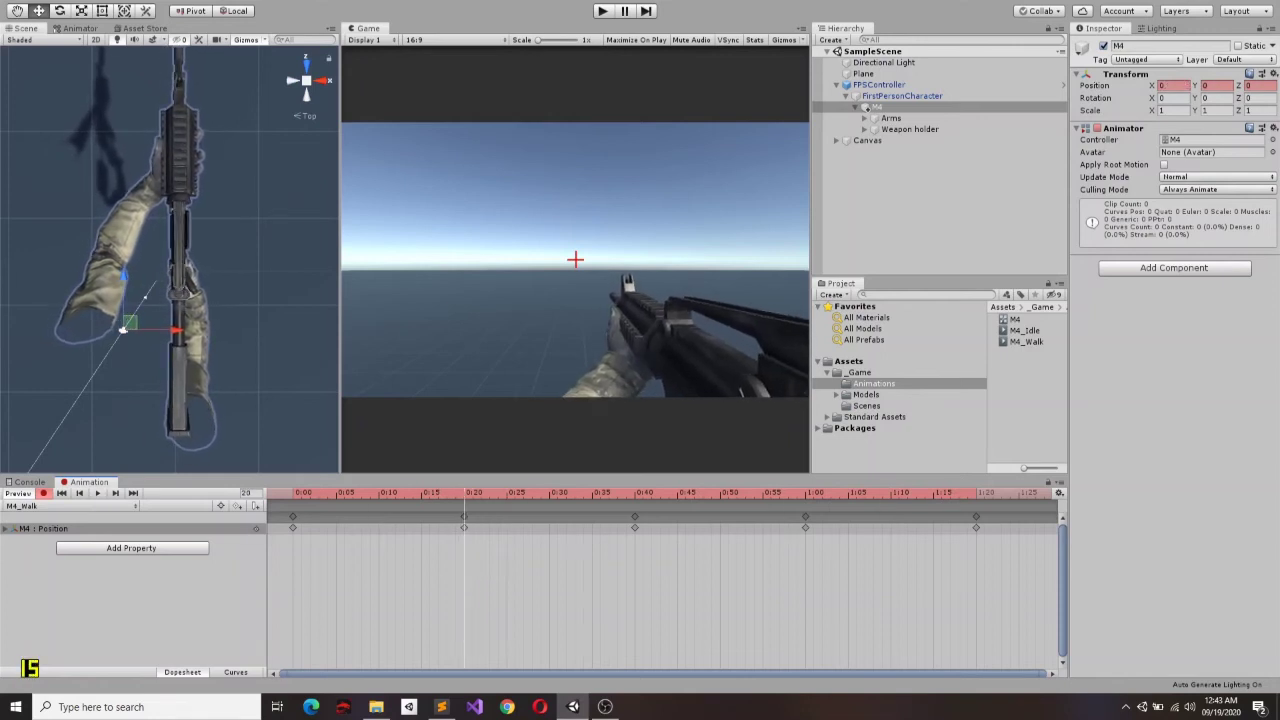
Step: Retune X to -0.05 at 0:00 and 0.01 at 0:40, adjust 1:20, then replay
{"action": "key", "text": "alt+comma"}
{"action": "left_click", "coordinate": [1172, 85]}
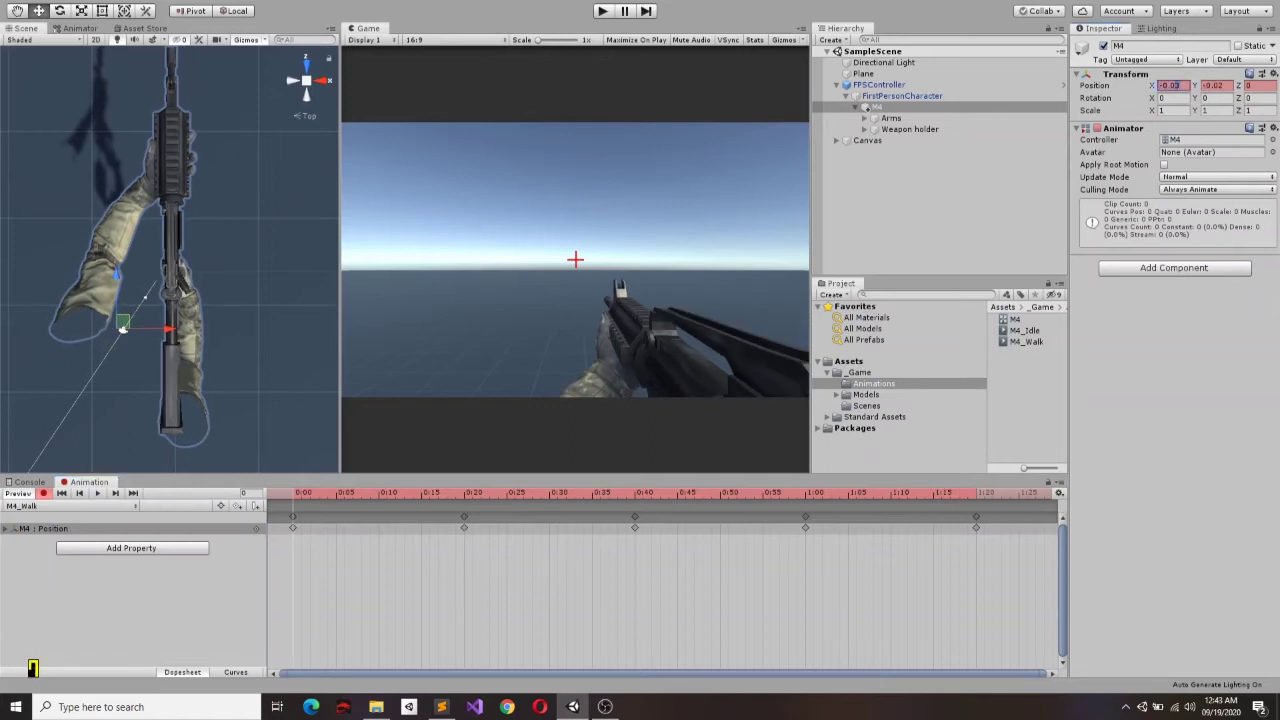
{"action": "type", "text": "-0.05"}
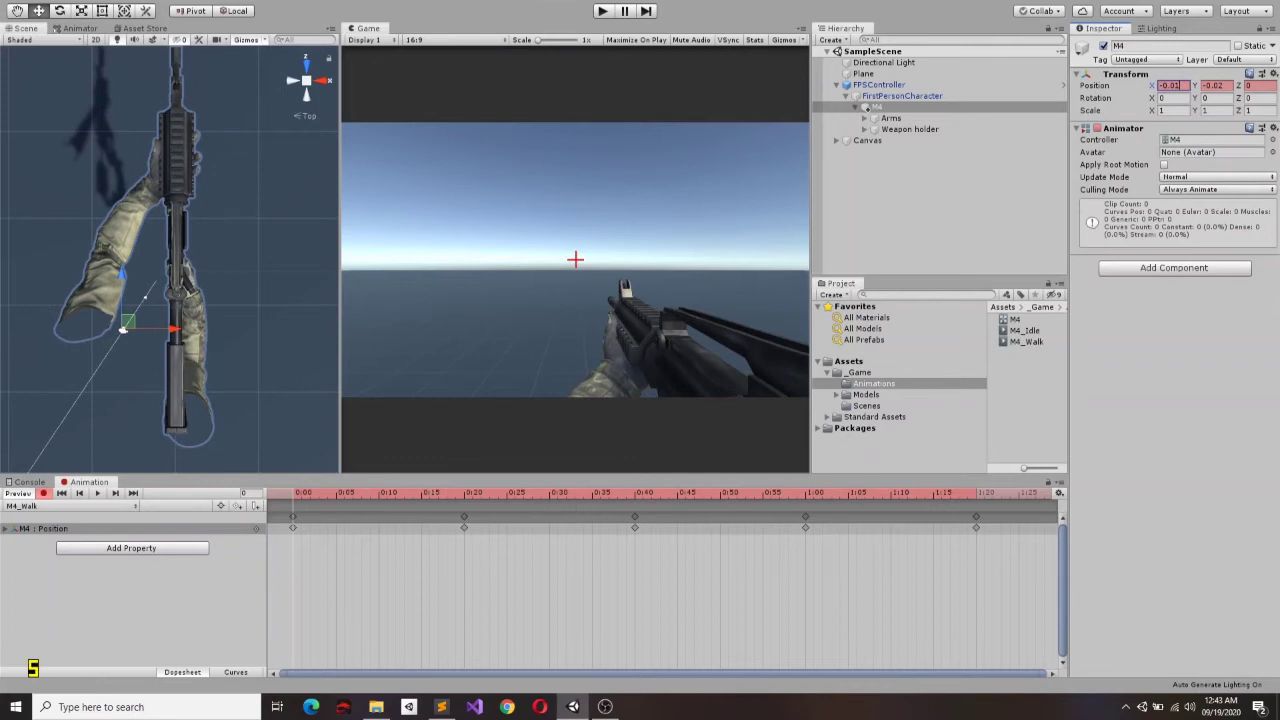
{"action": "left_click", "coordinate": [464, 492]}
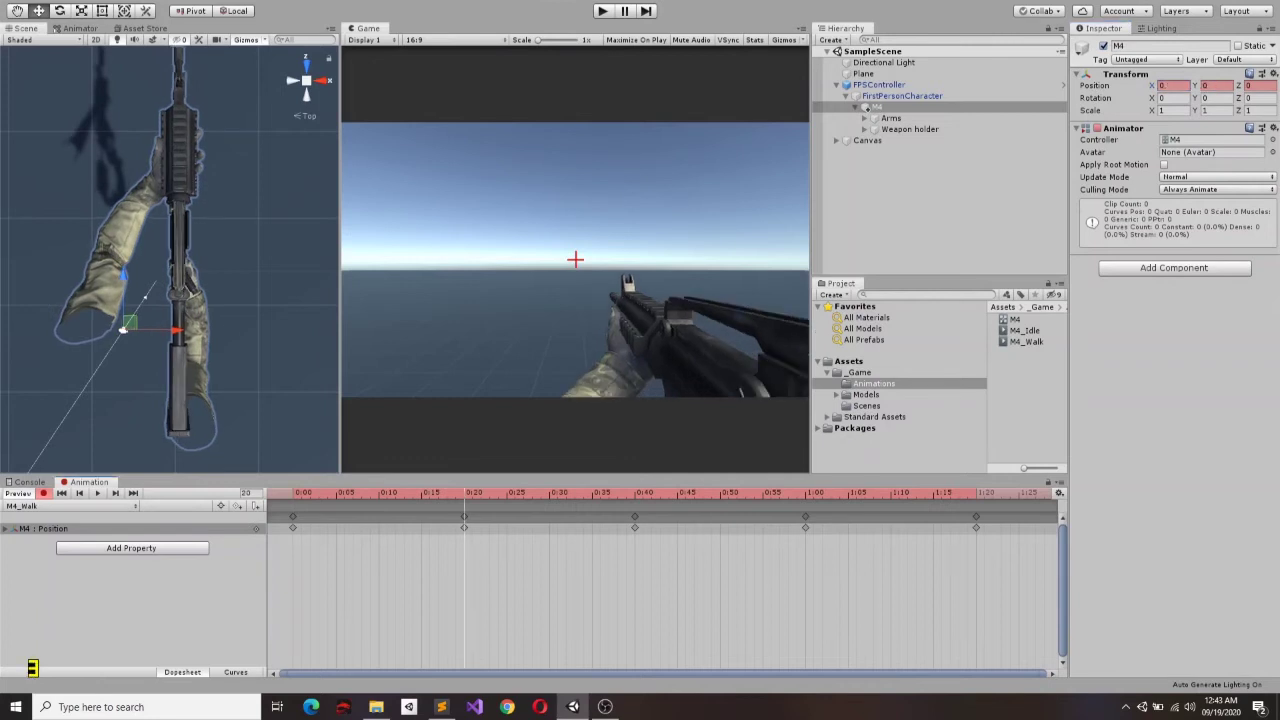
{"action": "left_click", "coordinate": [634, 492]}
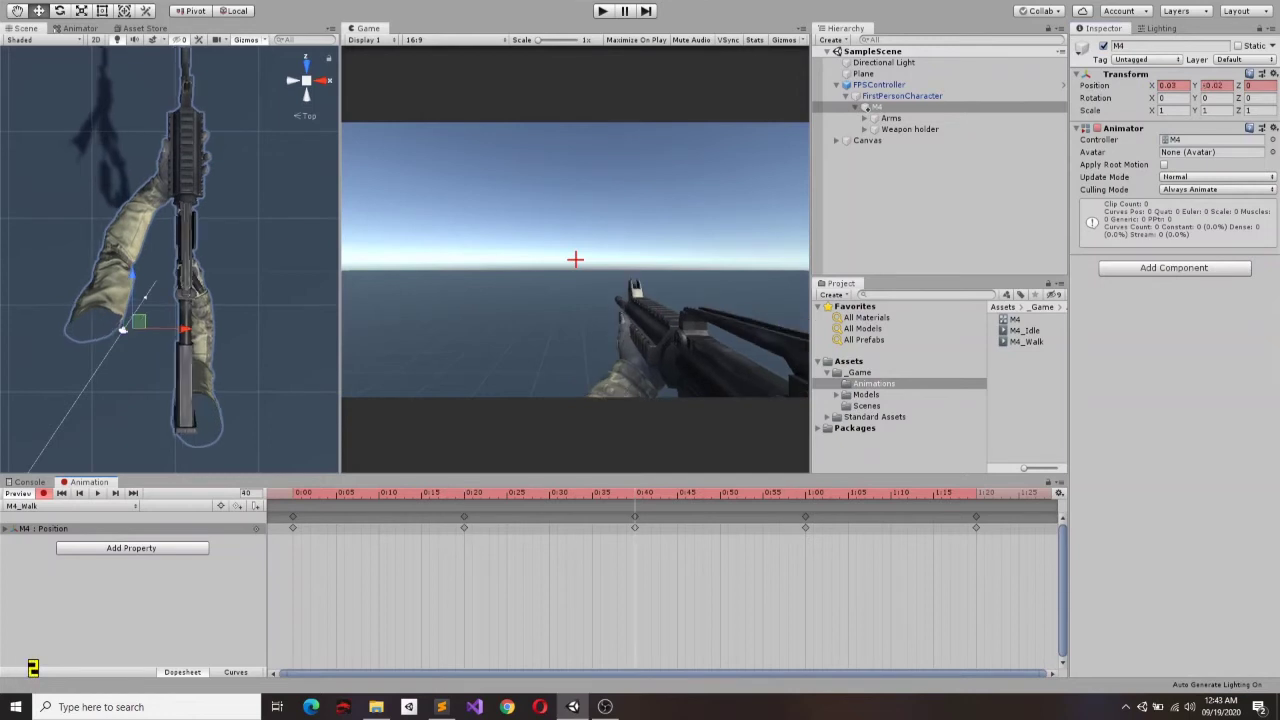
{"action": "left_click", "coordinate": [1170, 85]}
{"action": "type", "text": "0.01"}
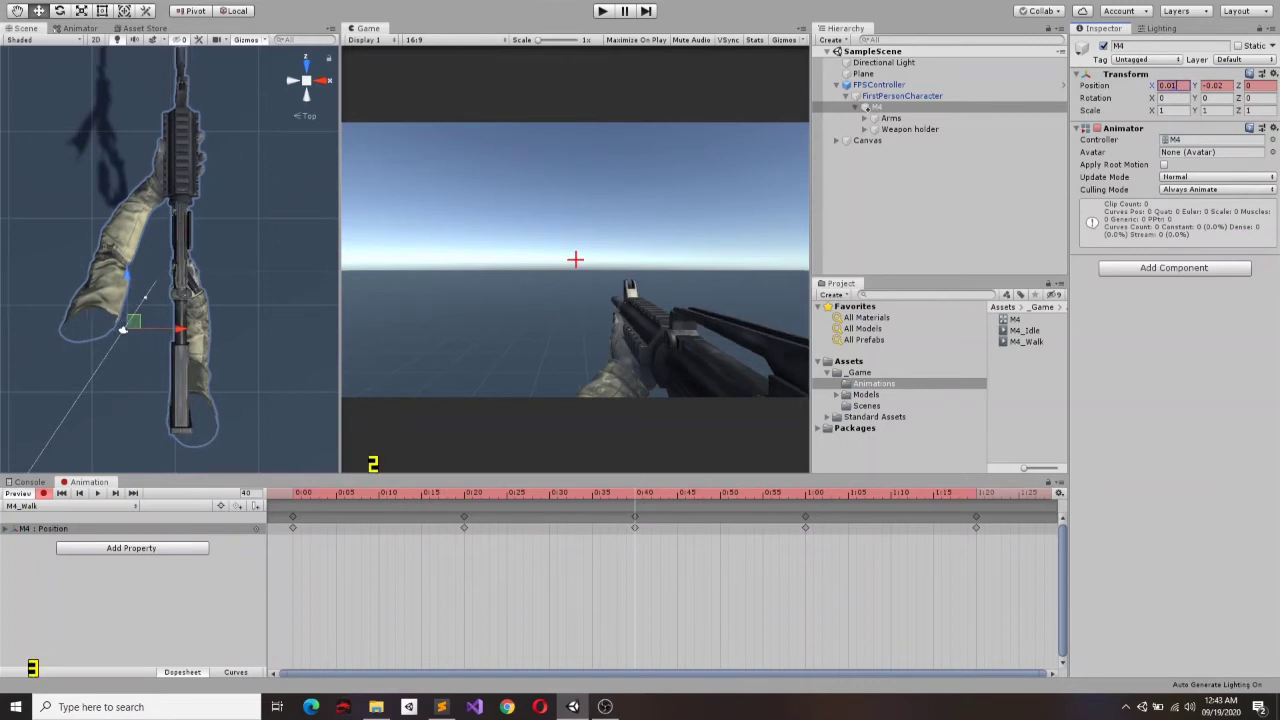
{"action": "key", "text": "alt+period"}
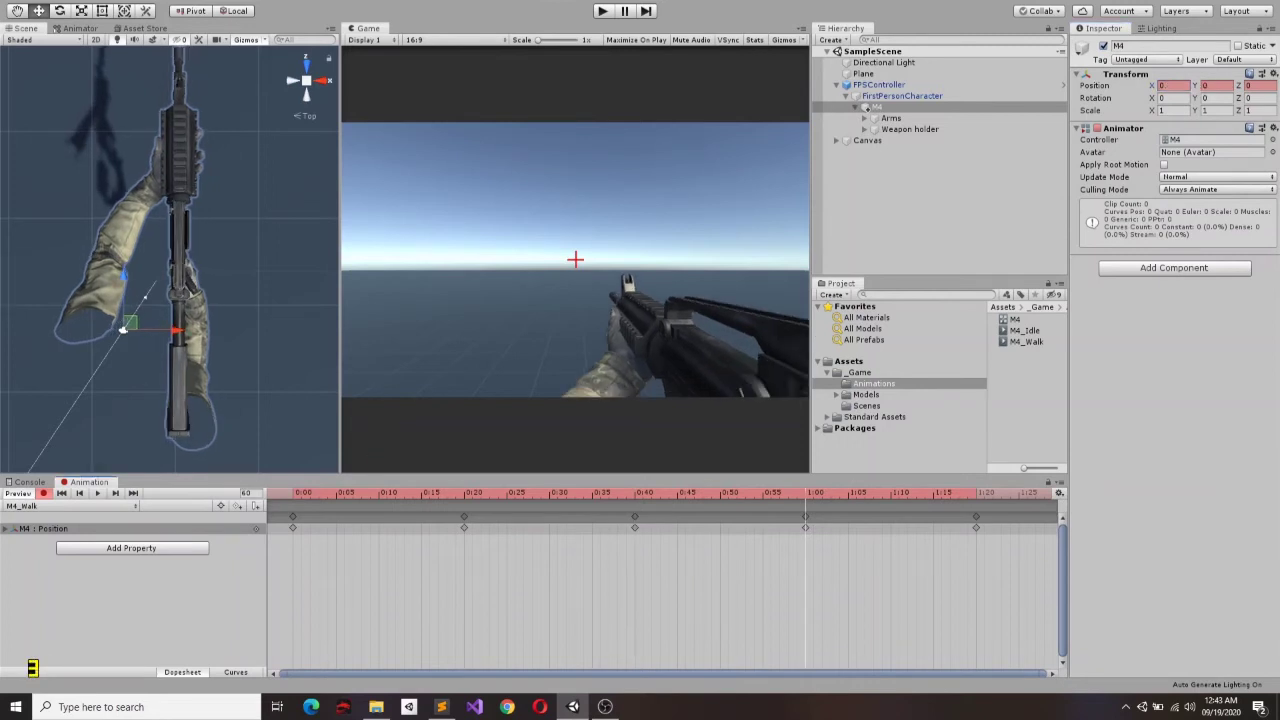
{"action": "key", "text": "alt+period"}
{"action": "left_click", "coordinate": [1170, 85]}
{"action": "type", "text": "5"}
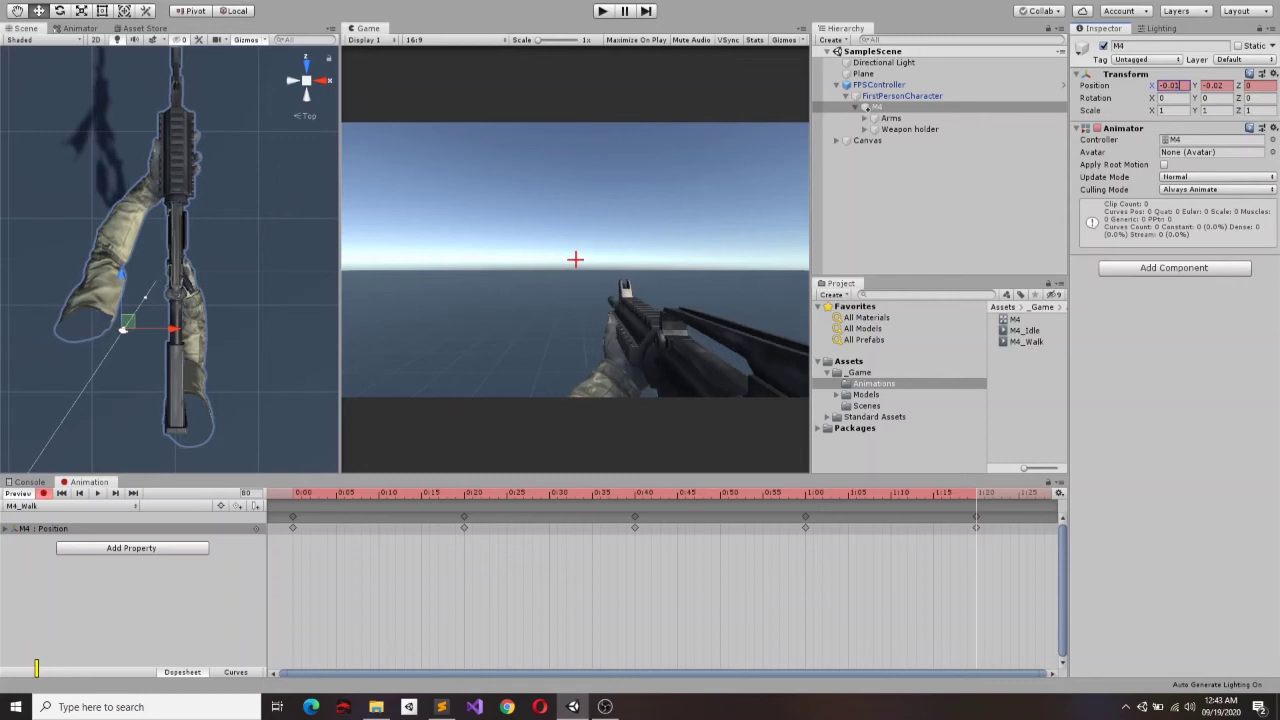
{"action": "key", "text": "space"}
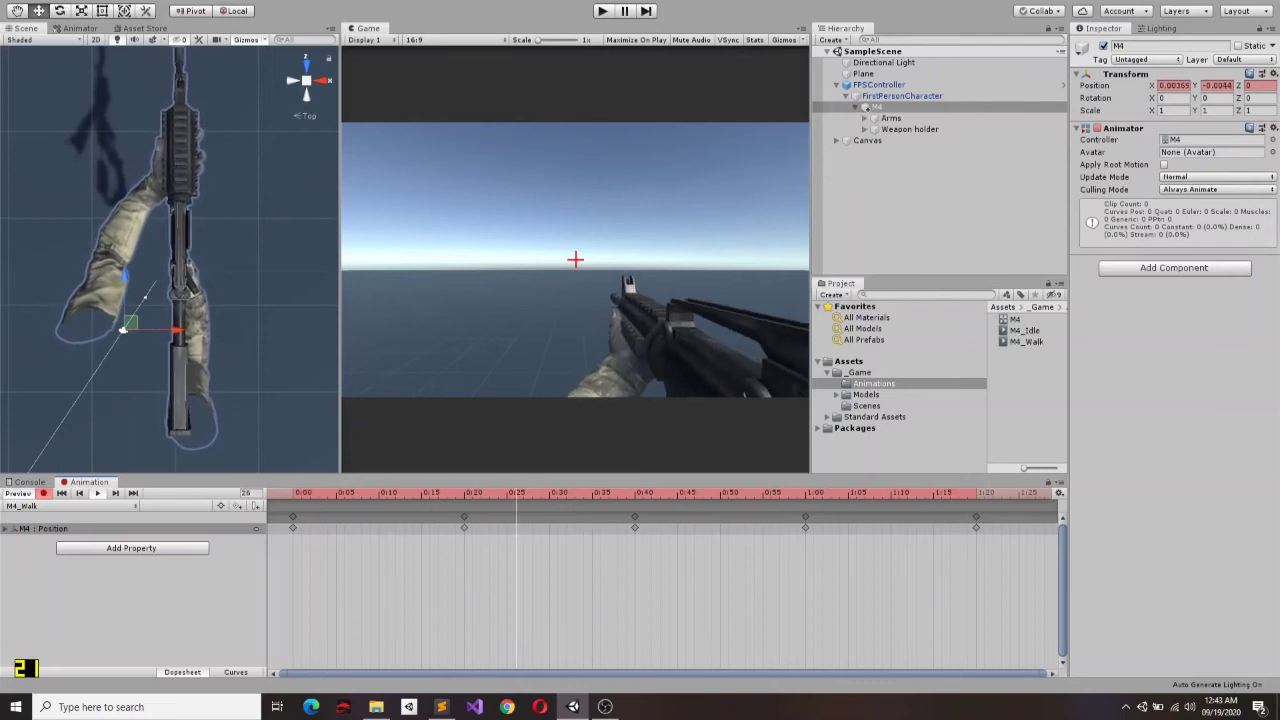
Step: Stop the M4_Walk preview and turn off animation recording
{"action": "key", "text": "space"}
{"action": "key", "text": "r"}
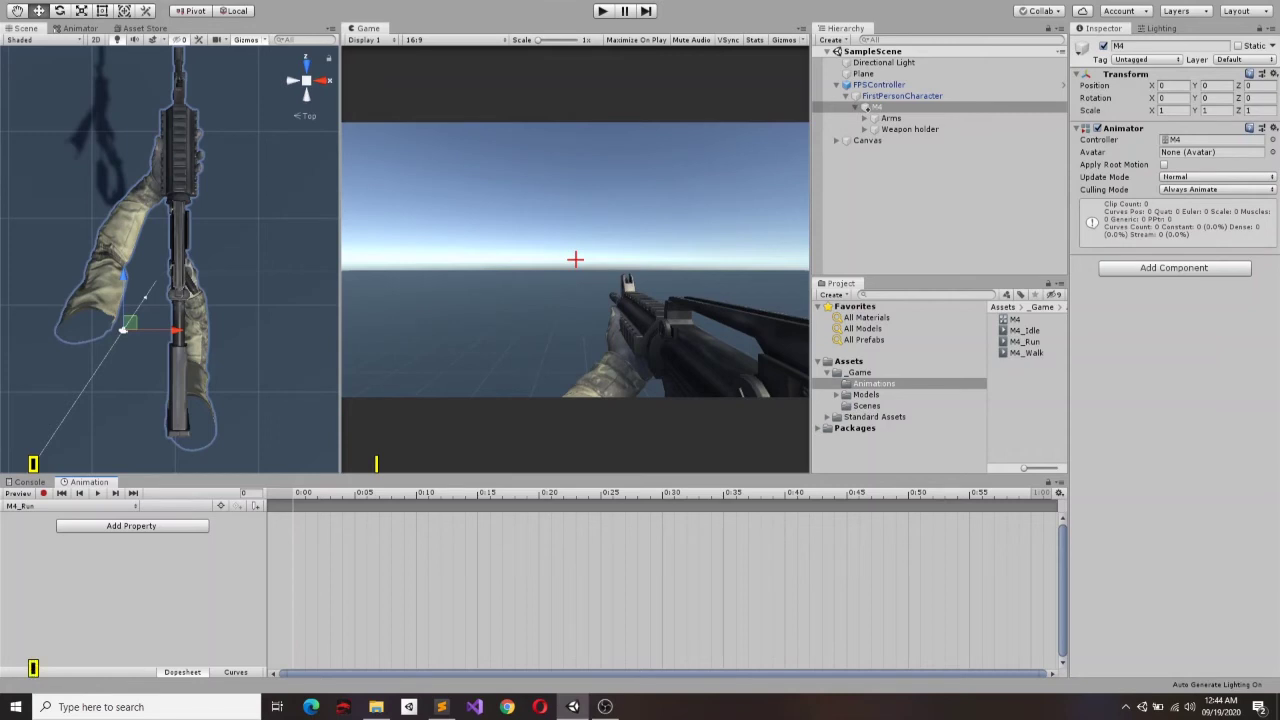
Step: With recording on, key the gun's position and rotation at frame 0 and frame 15
{"action": "left_click", "coordinate": [43, 493]}
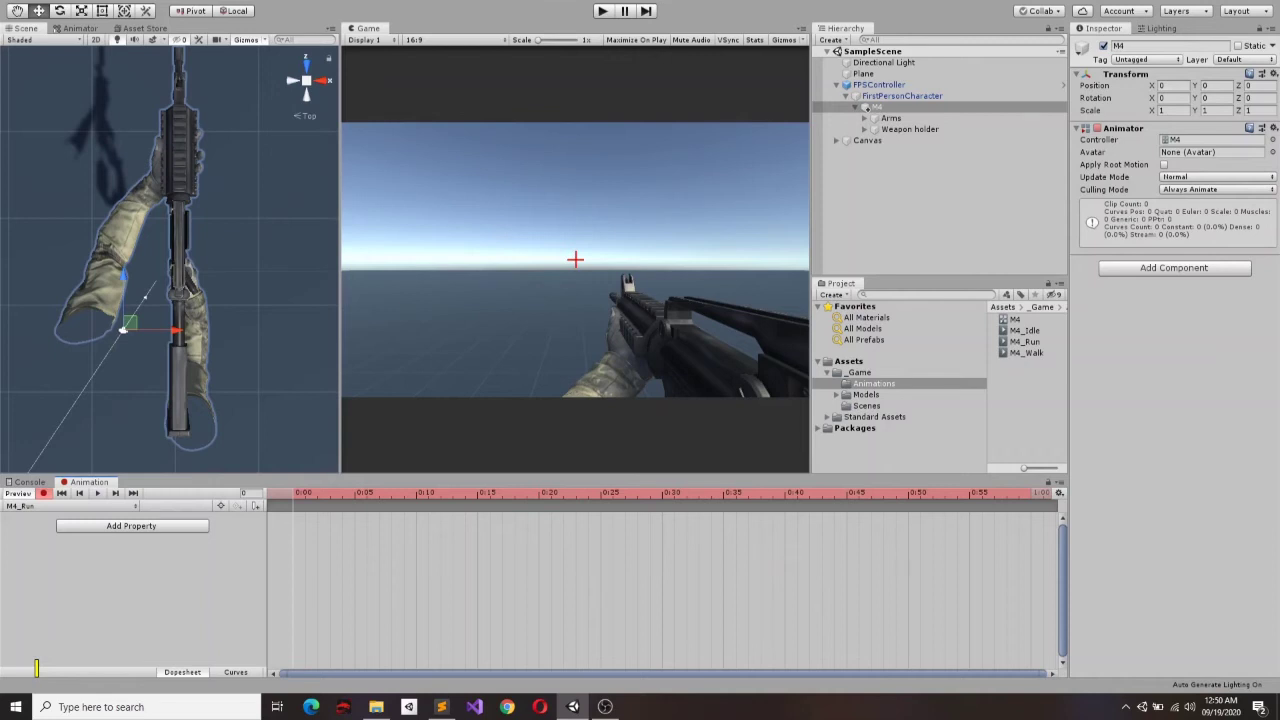
{"action": "key", "text": "2"}
{"action": "left_click", "coordinate": [478, 493]}
{"action": "left_click", "coordinate": [293, 493]}
{"action": "left_click_drag", "start_coordinate": [1195, 85], "coordinate": [1165, 85]}
{"action": "left_click", "coordinate": [477, 493]}
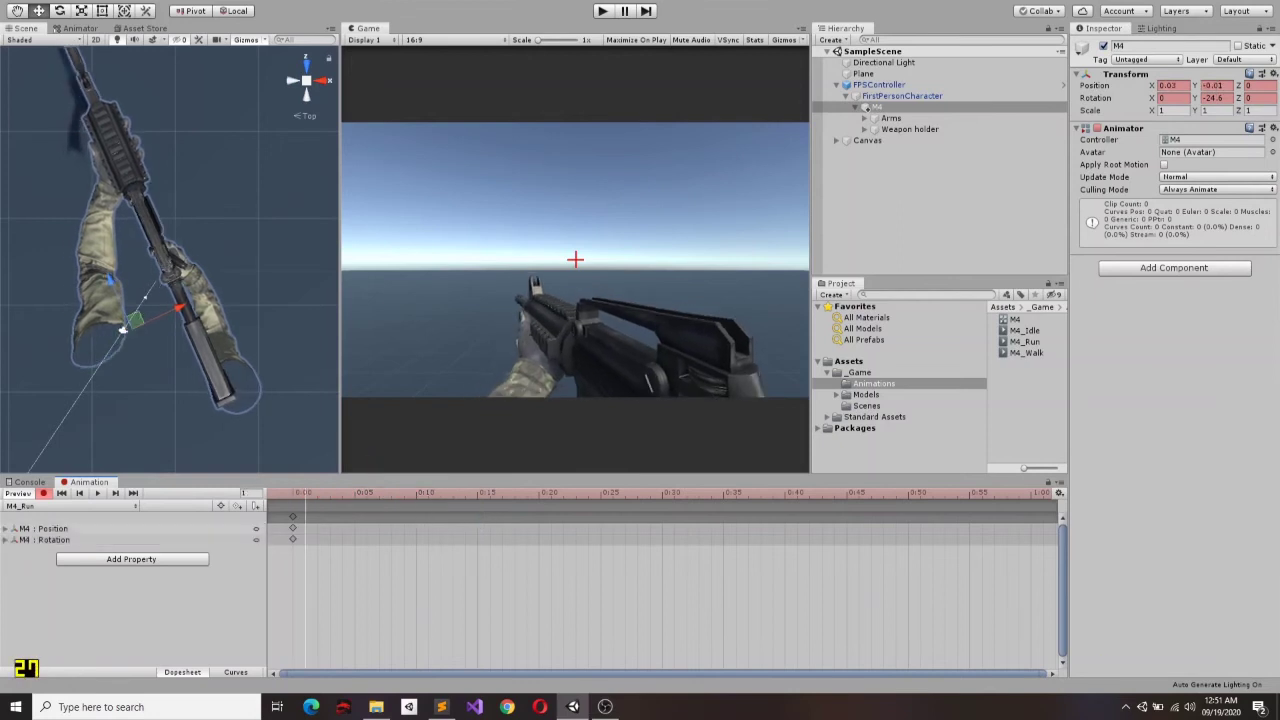
Step: Copy the 0:00 keyframes and paste them at 0:15 and 0:30
{"action": "left_click", "coordinate": [292, 516]}
{"action": "key", "text": "ctrl+c"}
{"action": "key", "text": "ctrl+v"}
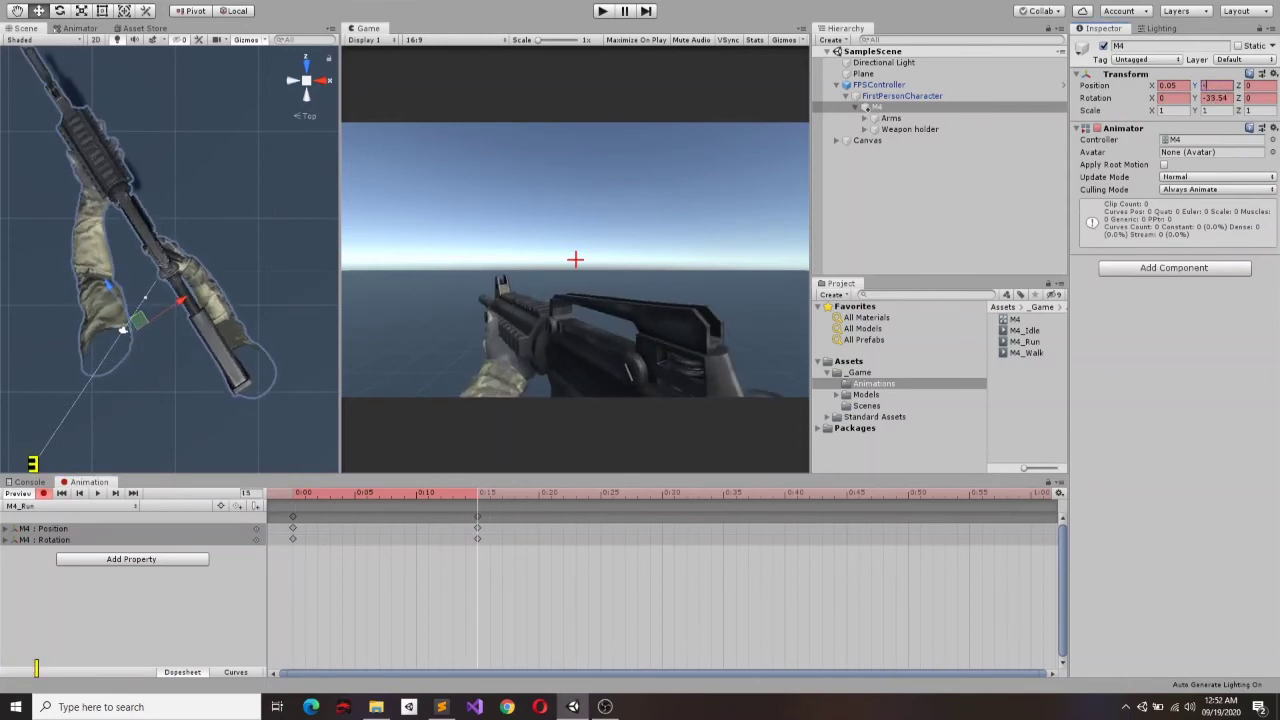
{"action": "key", "text": "space"}
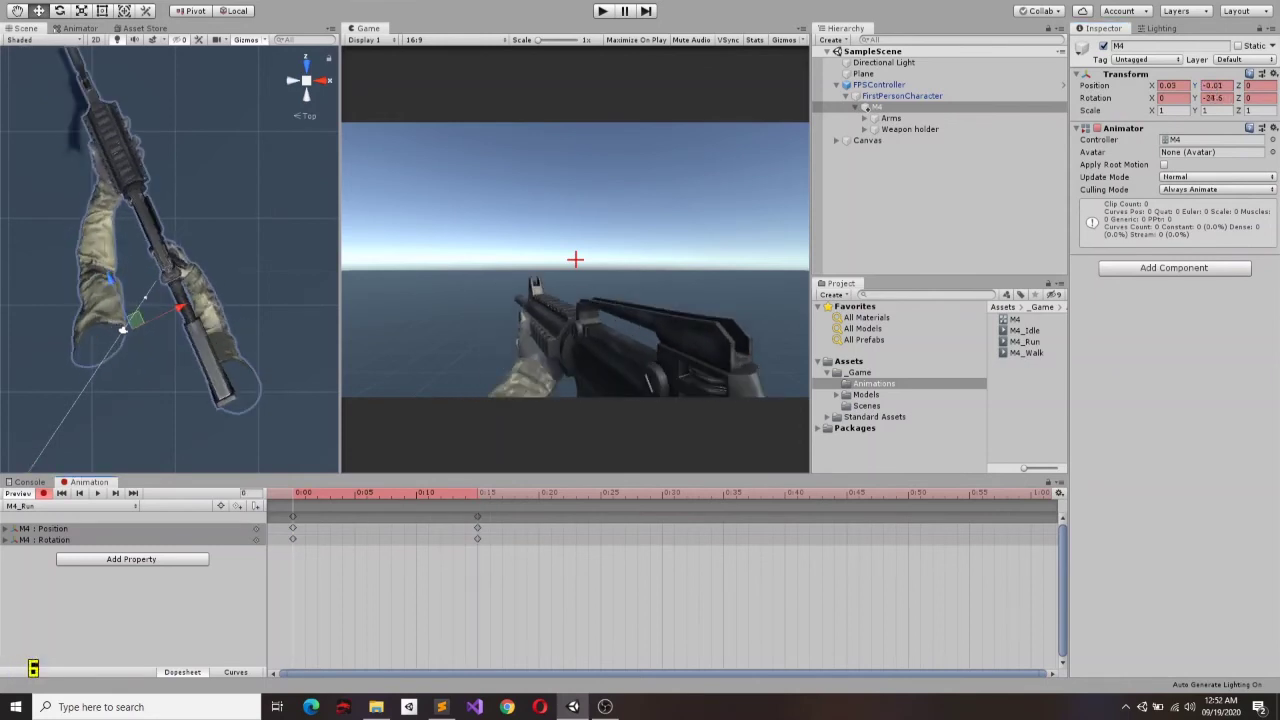
{"action": "type", "text": "30"}
{"action": "key", "text": "ctrl+v"}
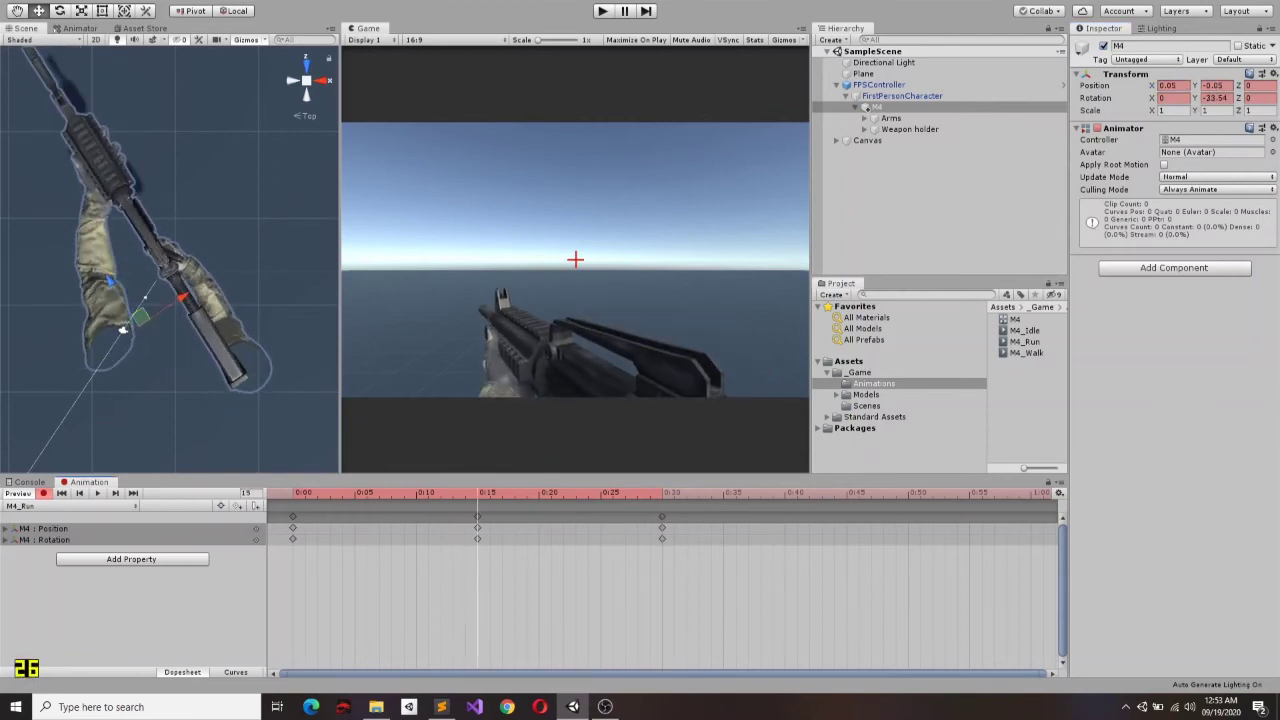
Step: Delete the run keys, set Y rotation -11.85 at frame 0, and re-key position at 0:30
{"action": "key", "text": "Delete"}
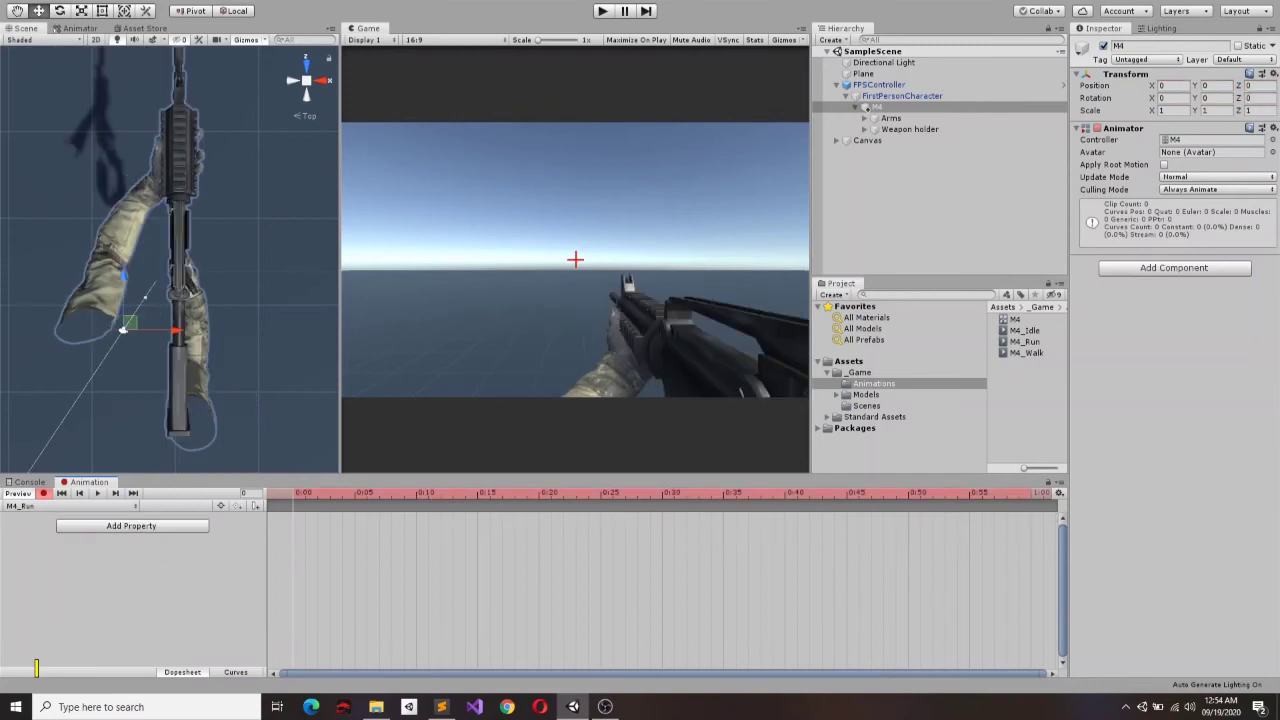
{"action": "type", "text": "-11.85"}
{"action": "key", "text": "Return"}
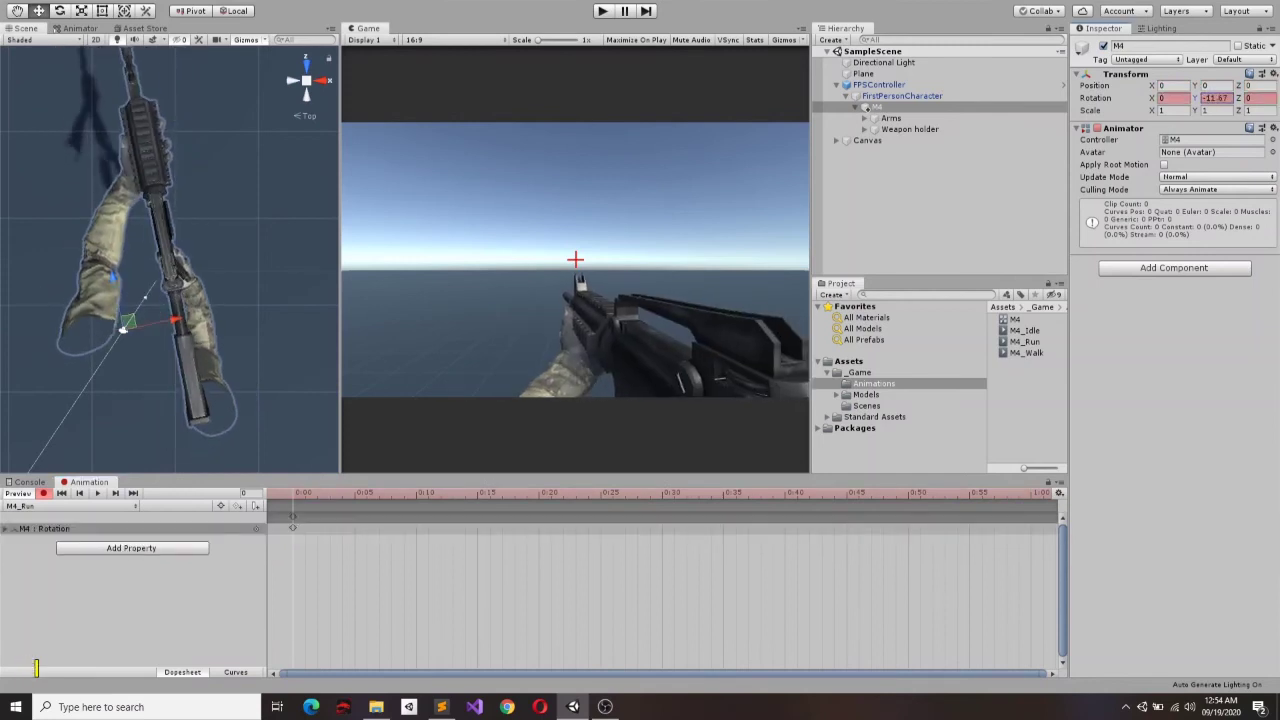
{"action": "type", "text": "15"}
{"action": "key", "text": "Return"}
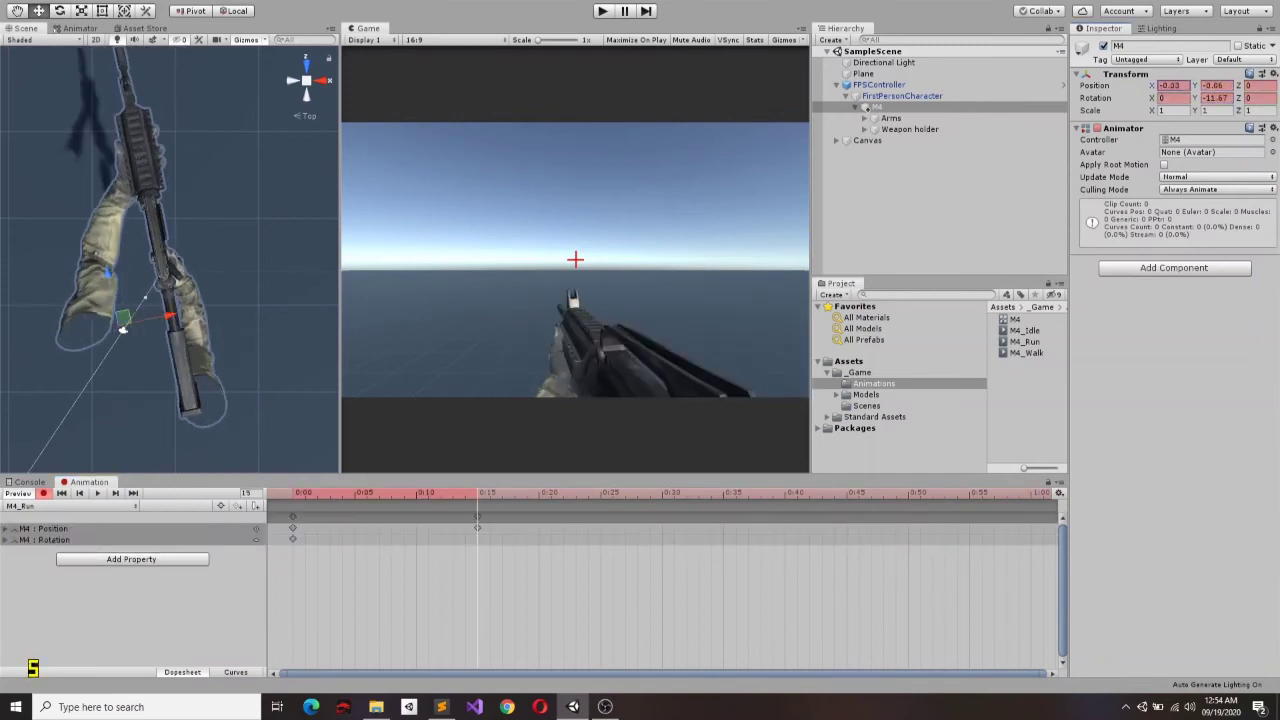
{"action": "key", "text": "ctrl+v"}
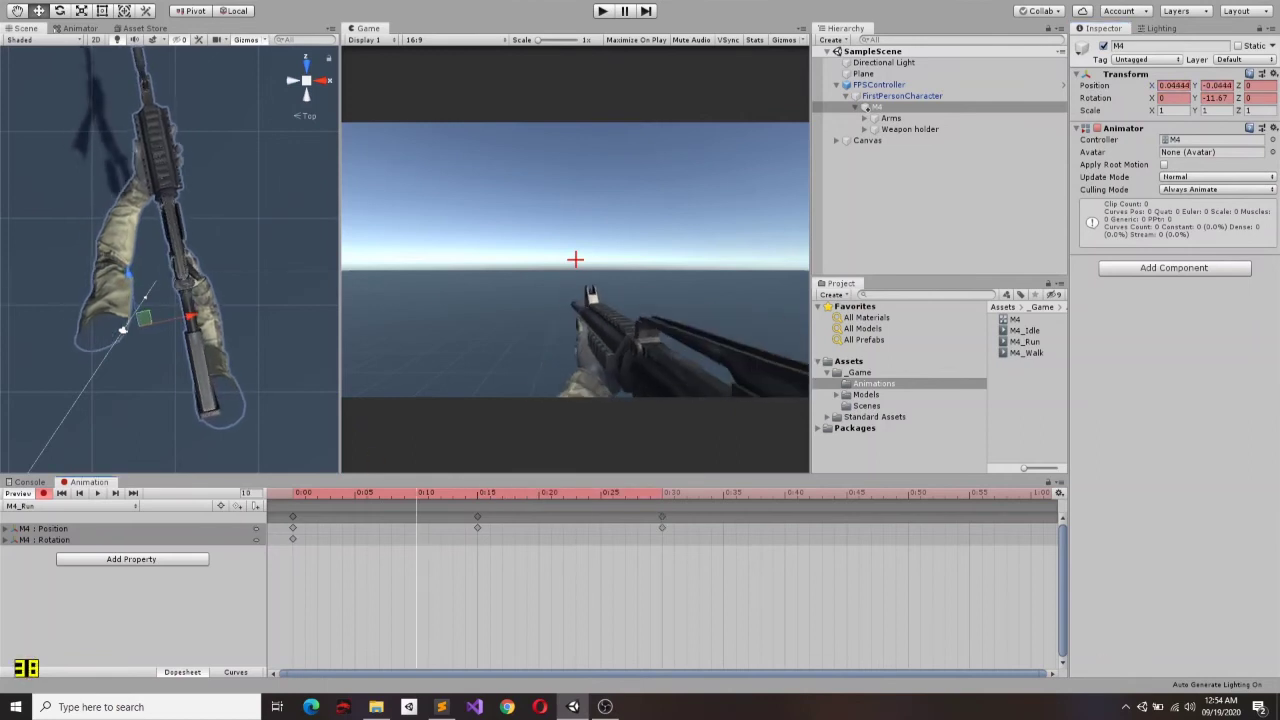
{"action": "key", "text": "alt+comma"}
Step: Undo and redo back to a single Position keyframe at 0:00, dropping the rotation key
{"action": "key", "text": "ctrl+z"}
{"action": "key", "text": "ctrl+z"}
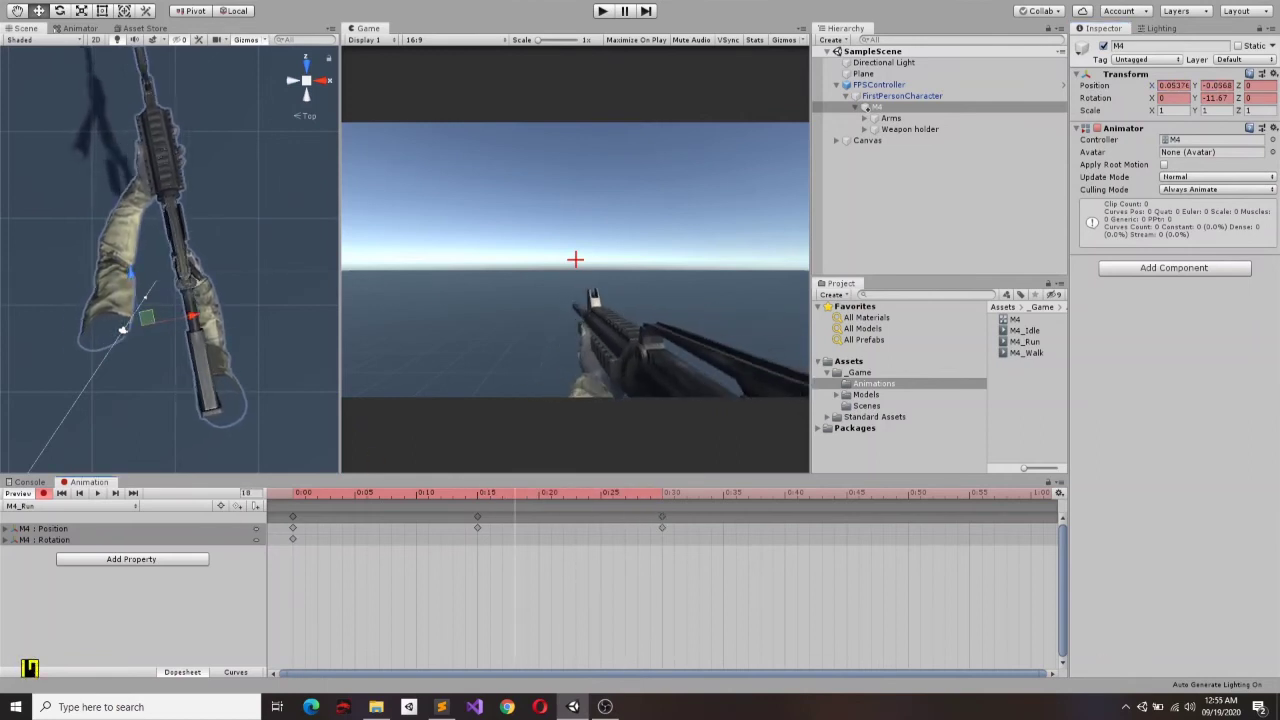
{"action": "key", "text": "ctrl+z"}
{"action": "key", "text": "ctrl+z"}
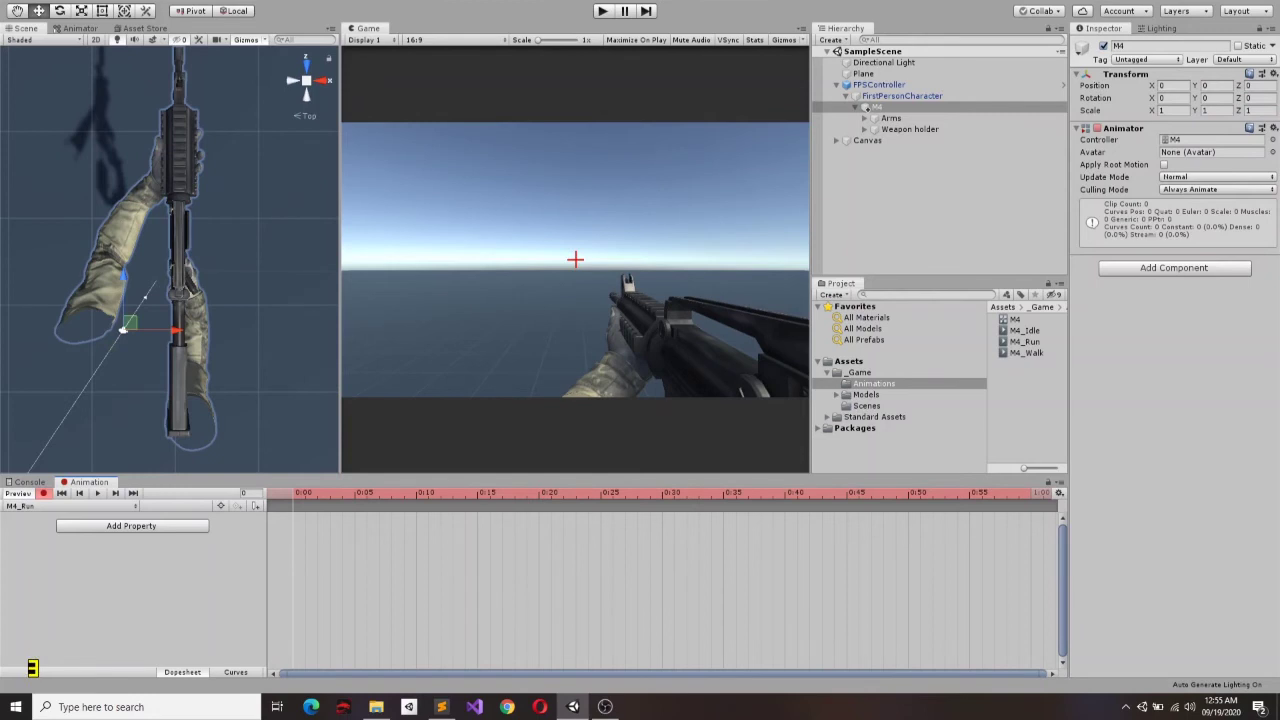
{"action": "key", "text": "ctrl+y"}
{"action": "key", "text": "ctrl+y"}
{"action": "key", "text": "ctrl+y"}
{"action": "key", "text": "ctrl+y"}
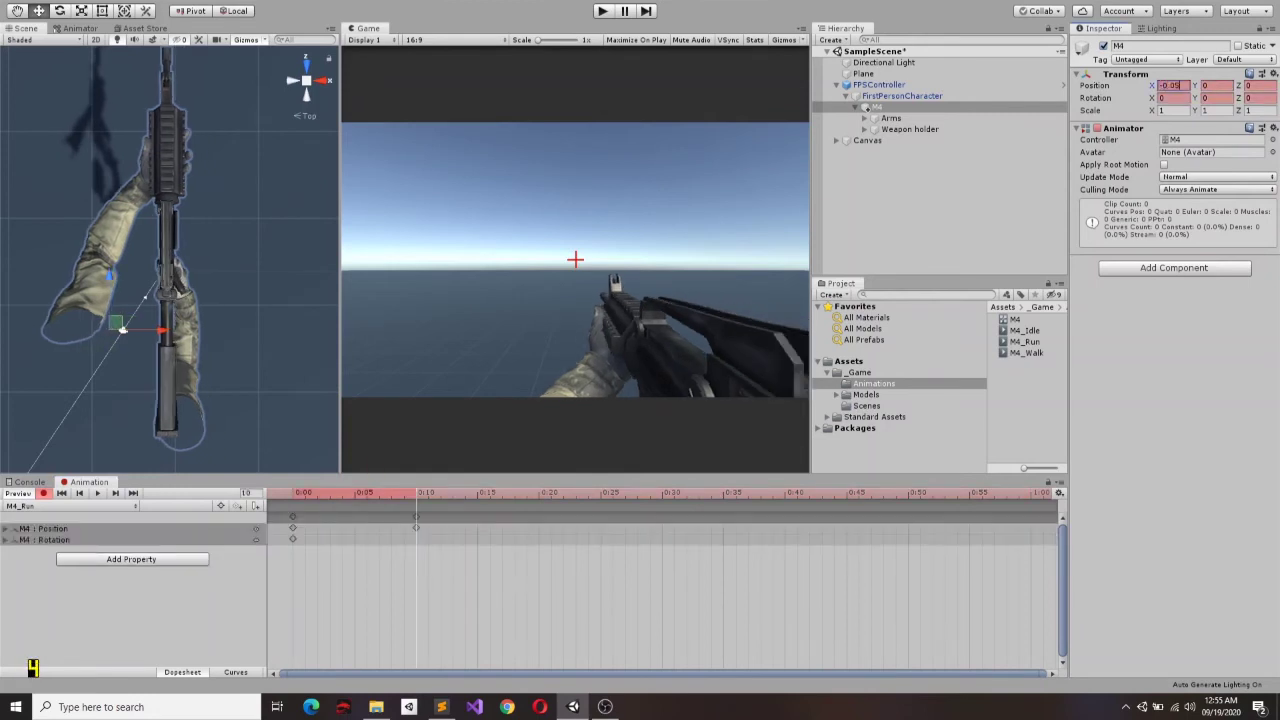
{"action": "key", "text": "ctrl+y"}
{"action": "key", "text": "ctrl+y"}
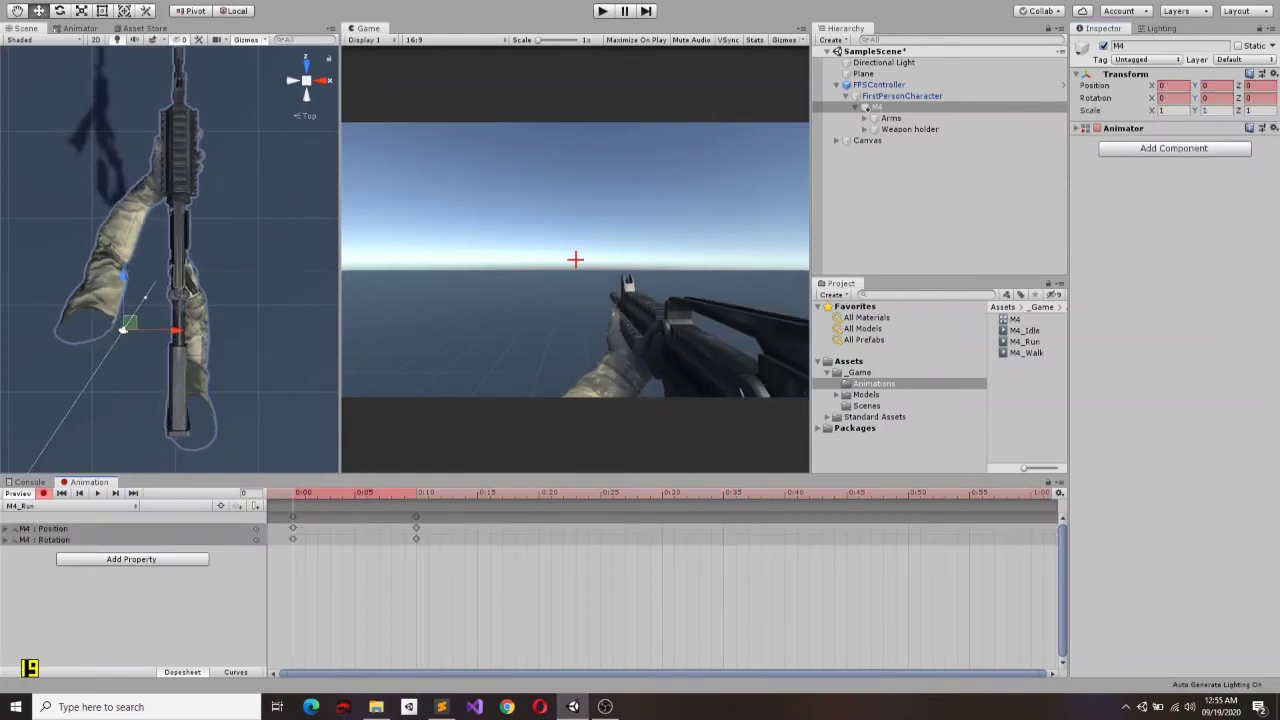
{"action": "key", "text": "ctrl+z"}
{"action": "key", "text": "ctrl+z"}
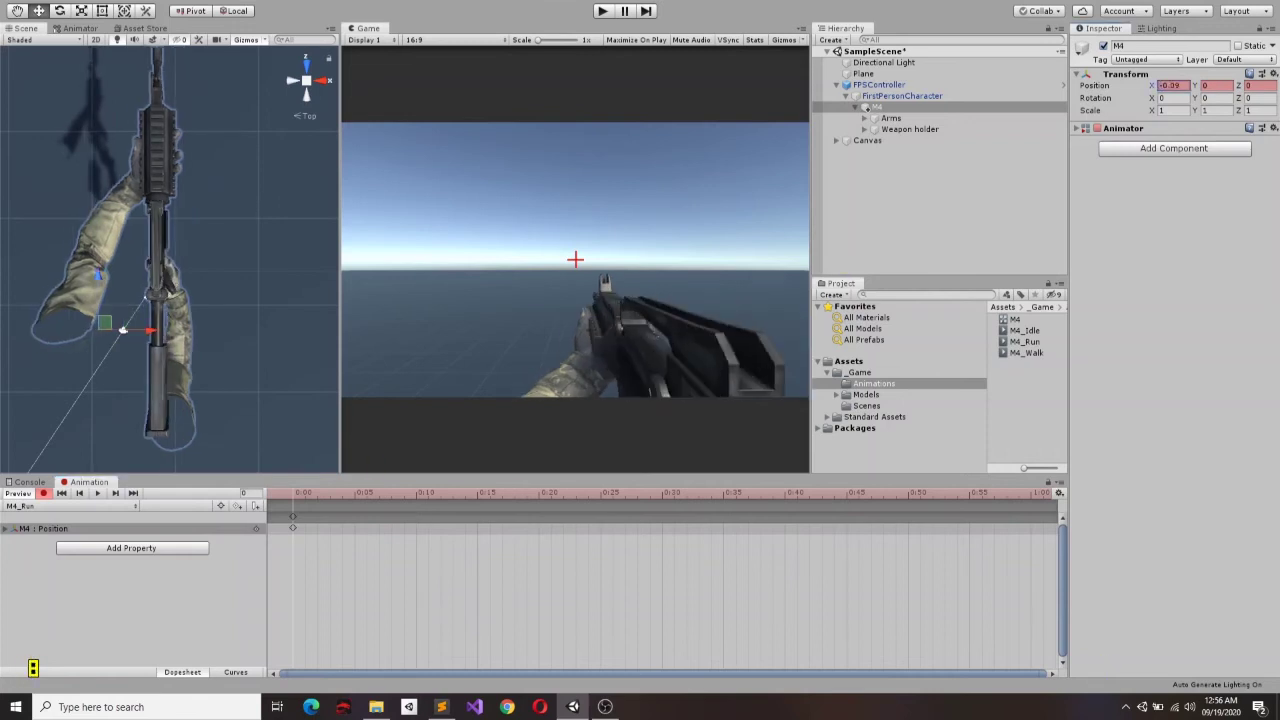
Step: Key small X-position nudges at 0:15 and 0:30, a closing key at 1:00, then rotate the weapon
{"action": "left_click", "coordinate": [478, 492]}
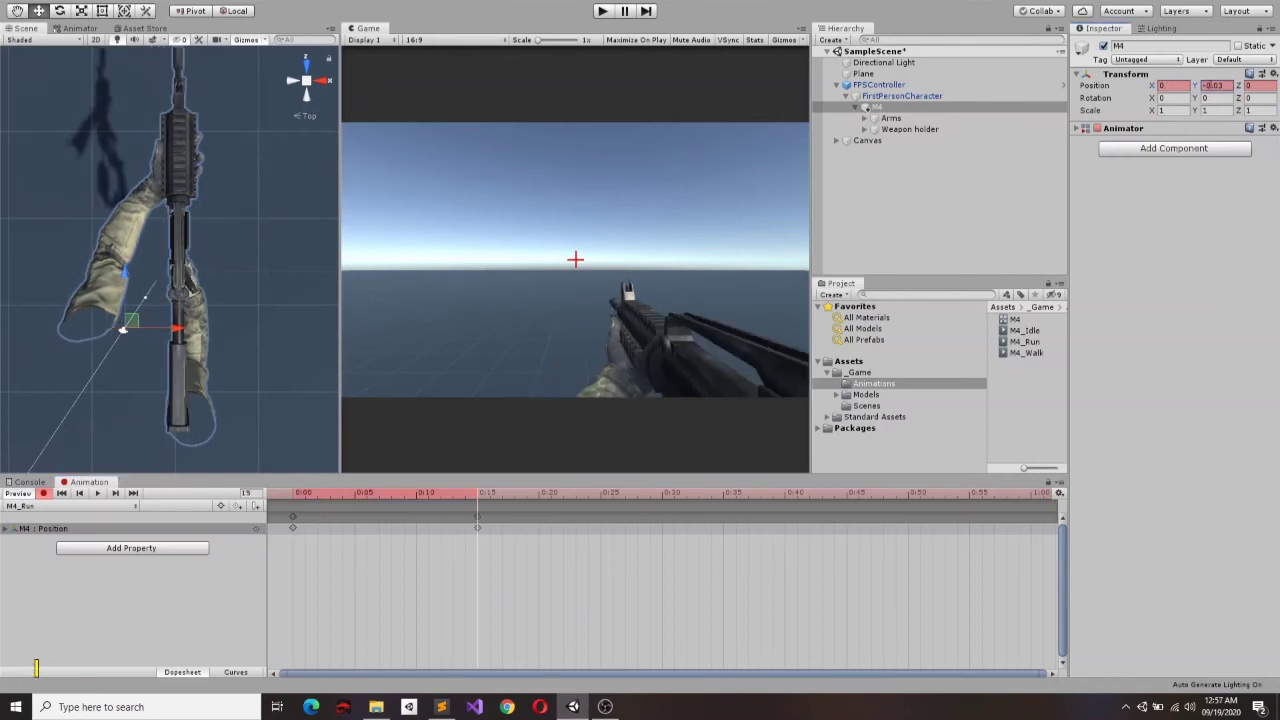
{"action": "left_click_drag", "start_coordinate": [1153, 85], "coordinate": [1158, 85]}
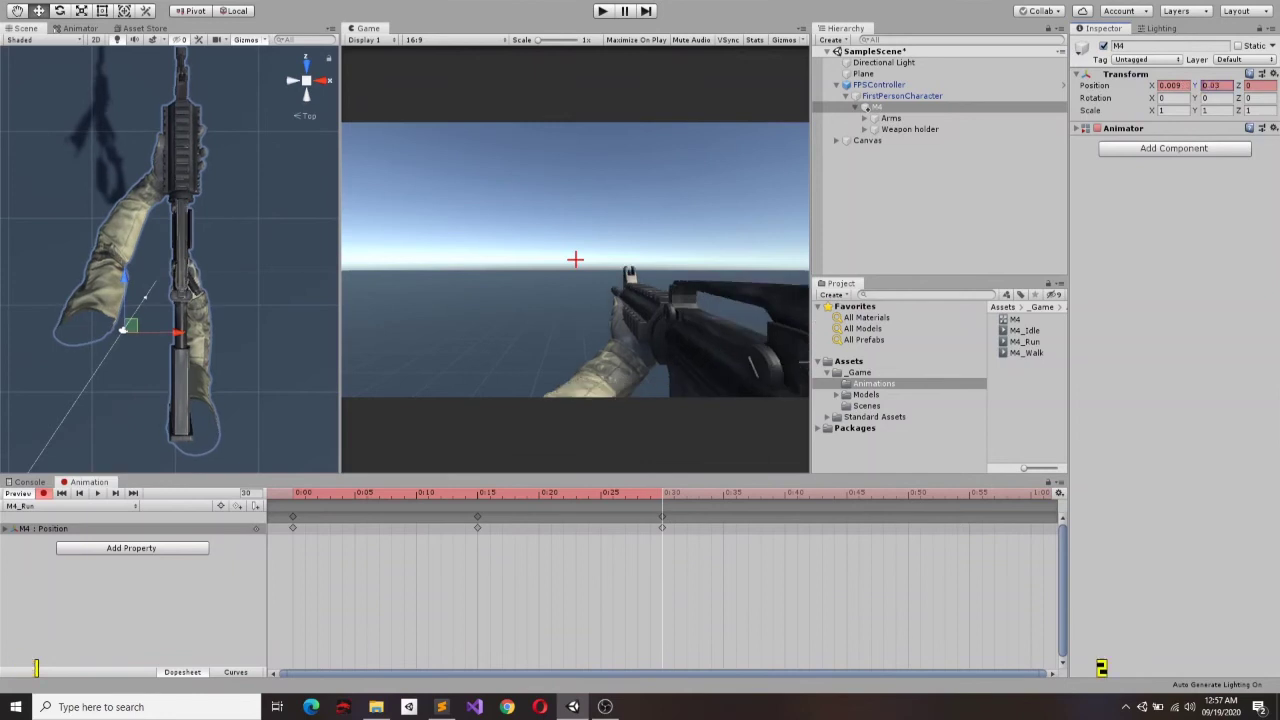
{"action": "left_click", "coordinate": [478, 492]}
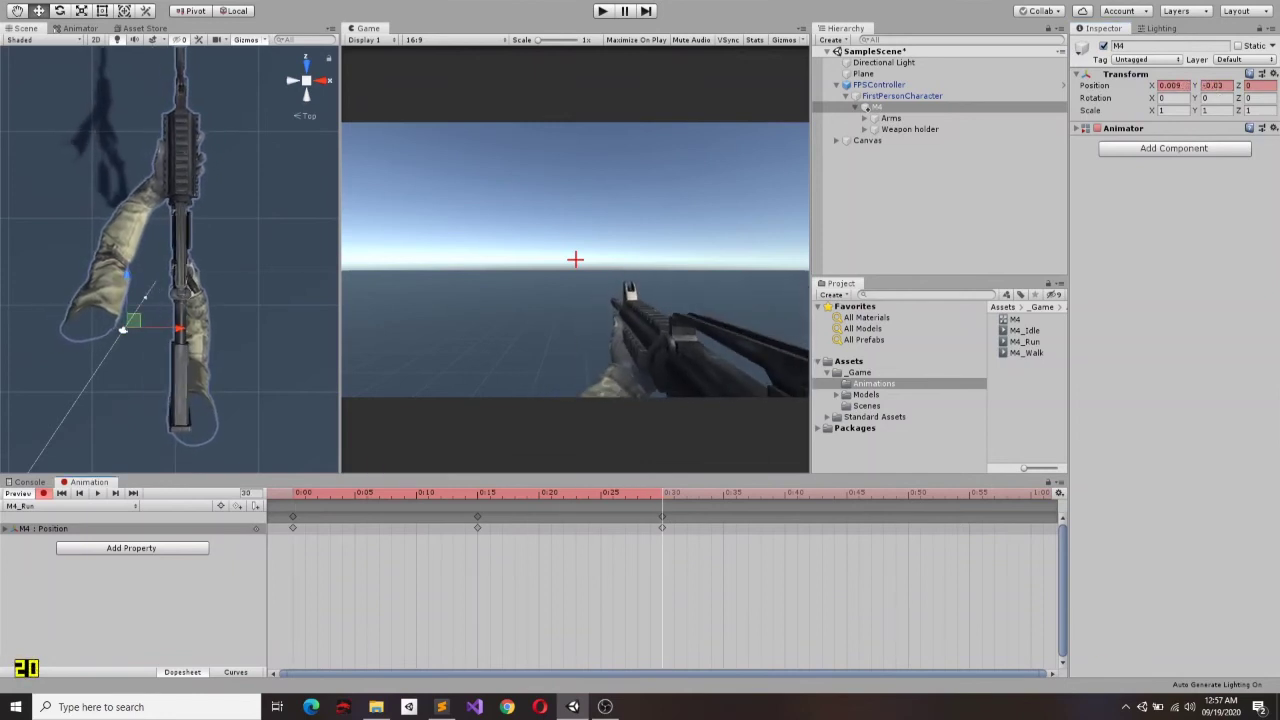
{"action": "left_click_drag", "start_coordinate": [563, 492], "coordinate": [662, 492]}
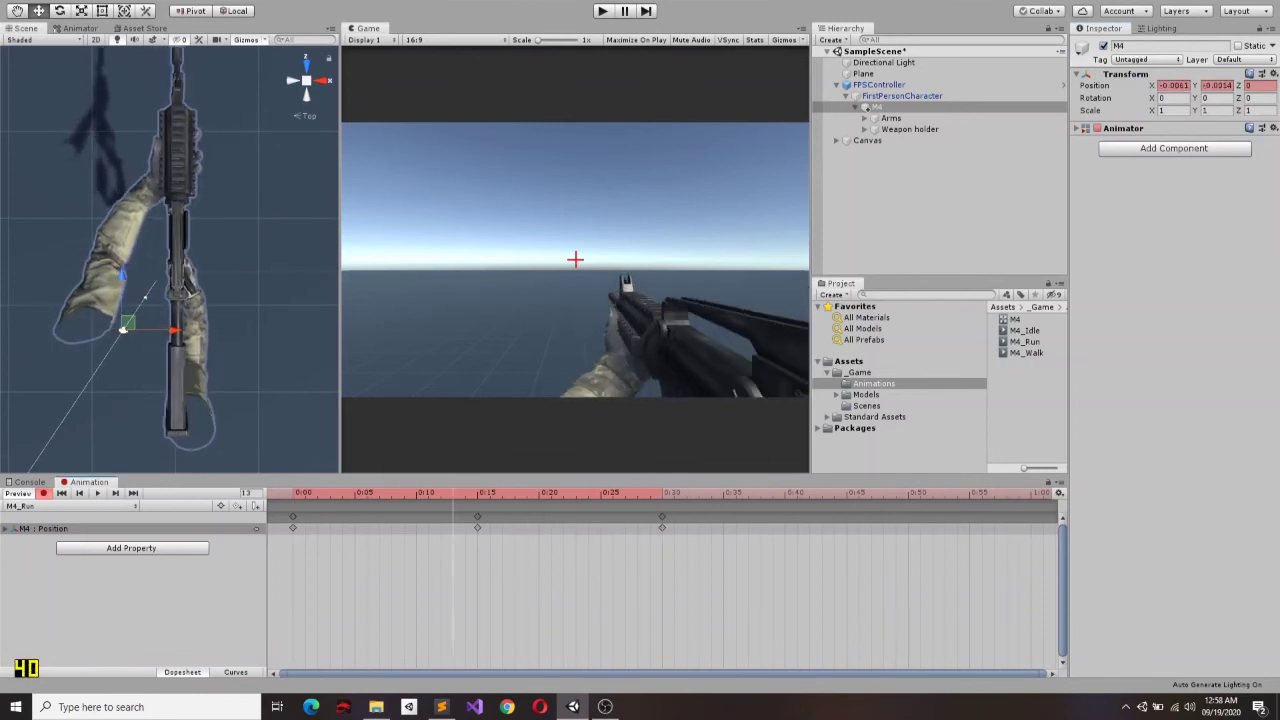
{"action": "left_click_drag", "start_coordinate": [1153, 85], "coordinate": [1160, 85]}
{"action": "key", "text": "space"}
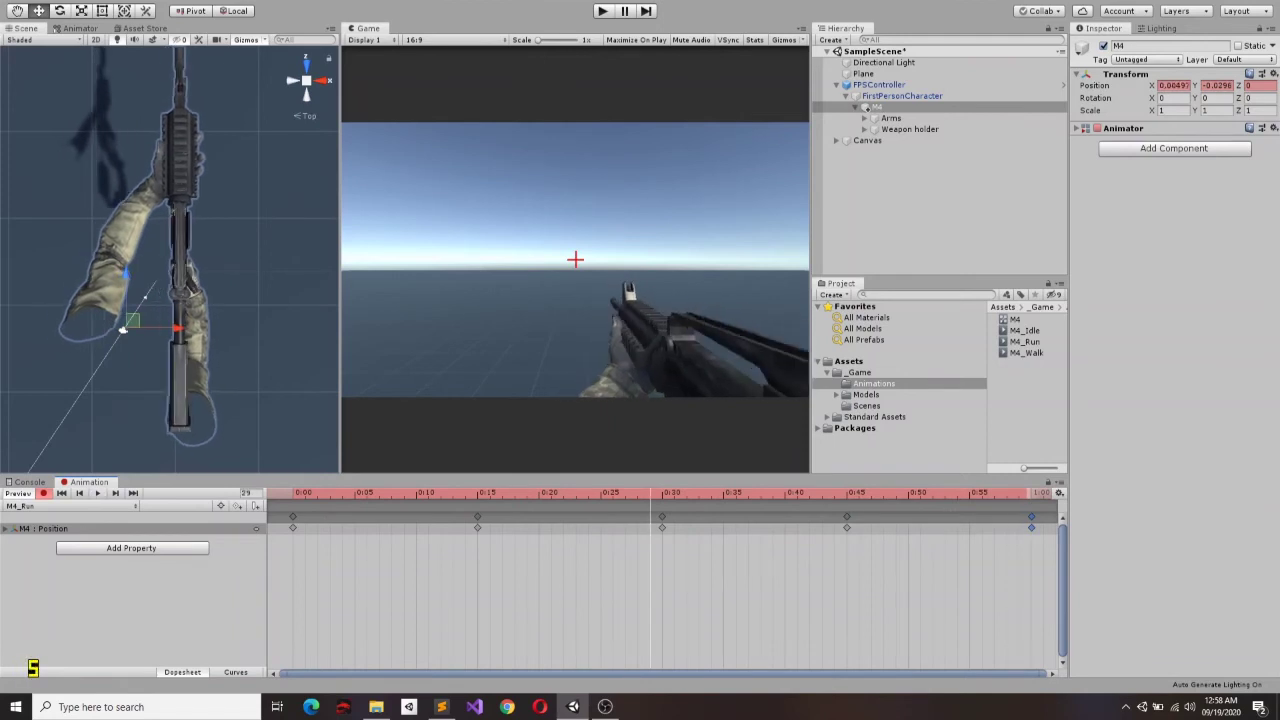
{"action": "key", "text": "k"}
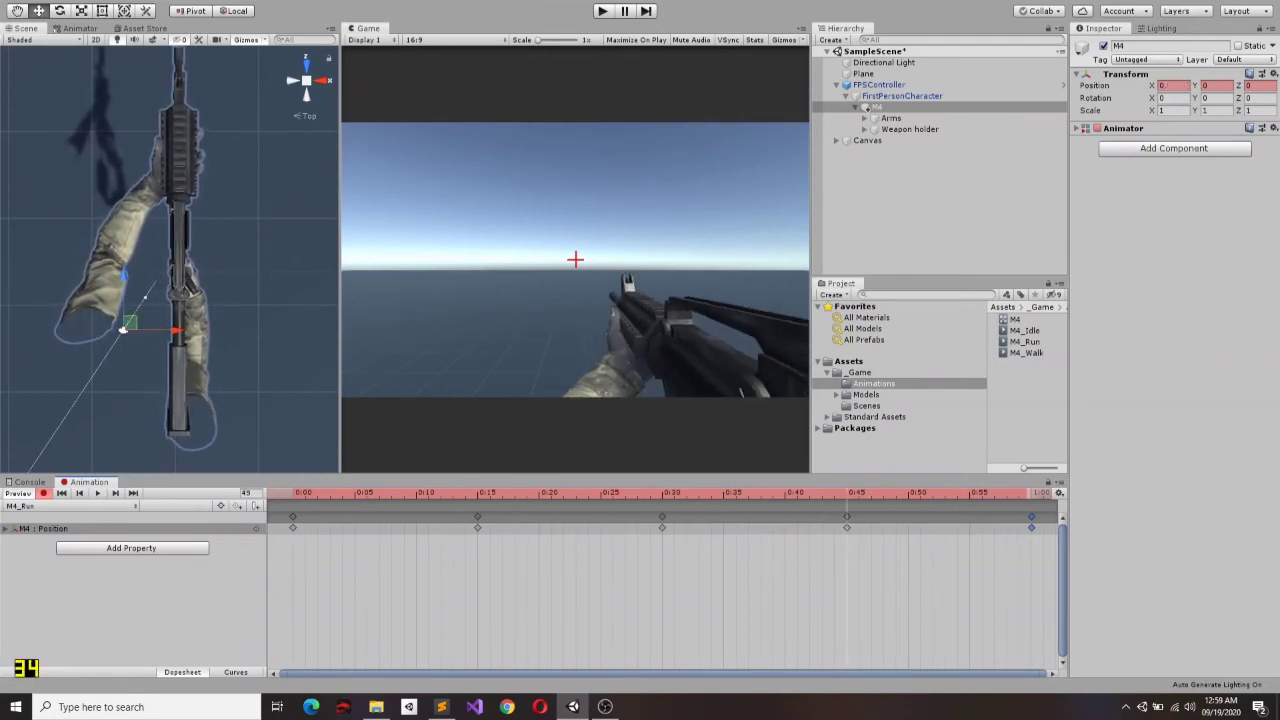
{"action": "scroll", "coordinate": [660, 580], "scroll_direction": "down", "scroll_amount": 2}
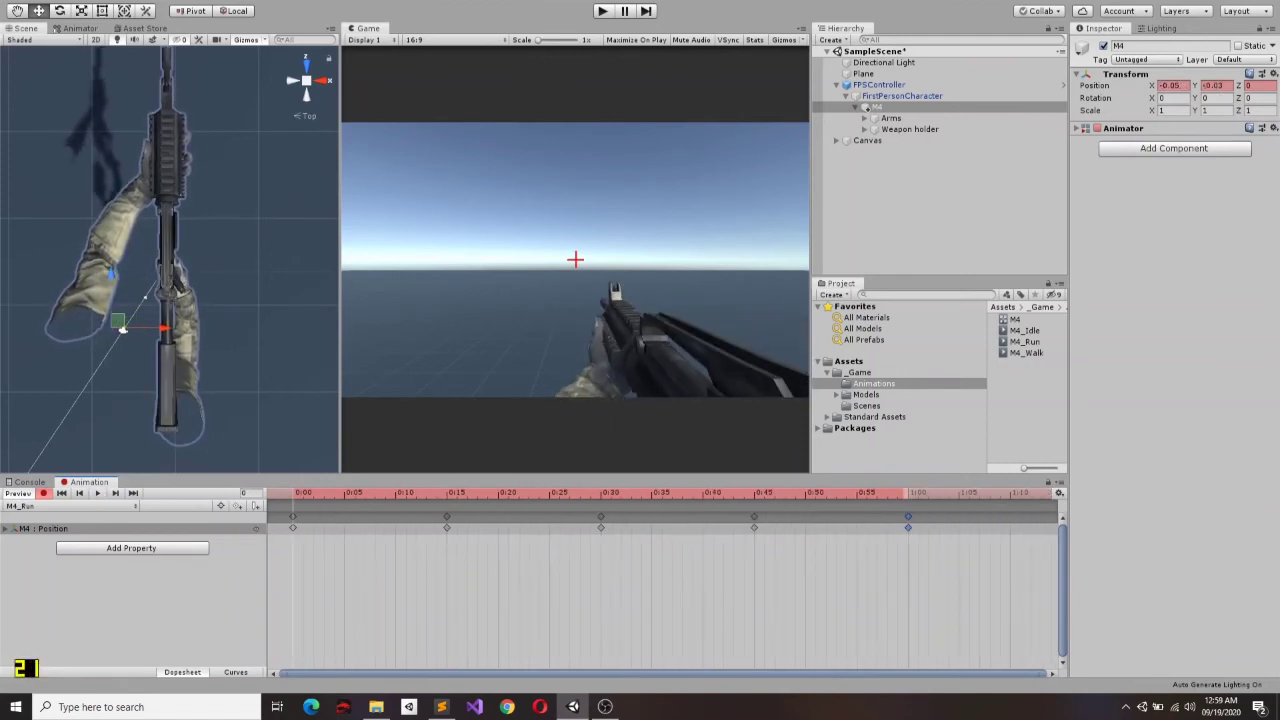
{"action": "left_click_drag", "start_coordinate": [1194, 98], "coordinate": [1170, 98]}
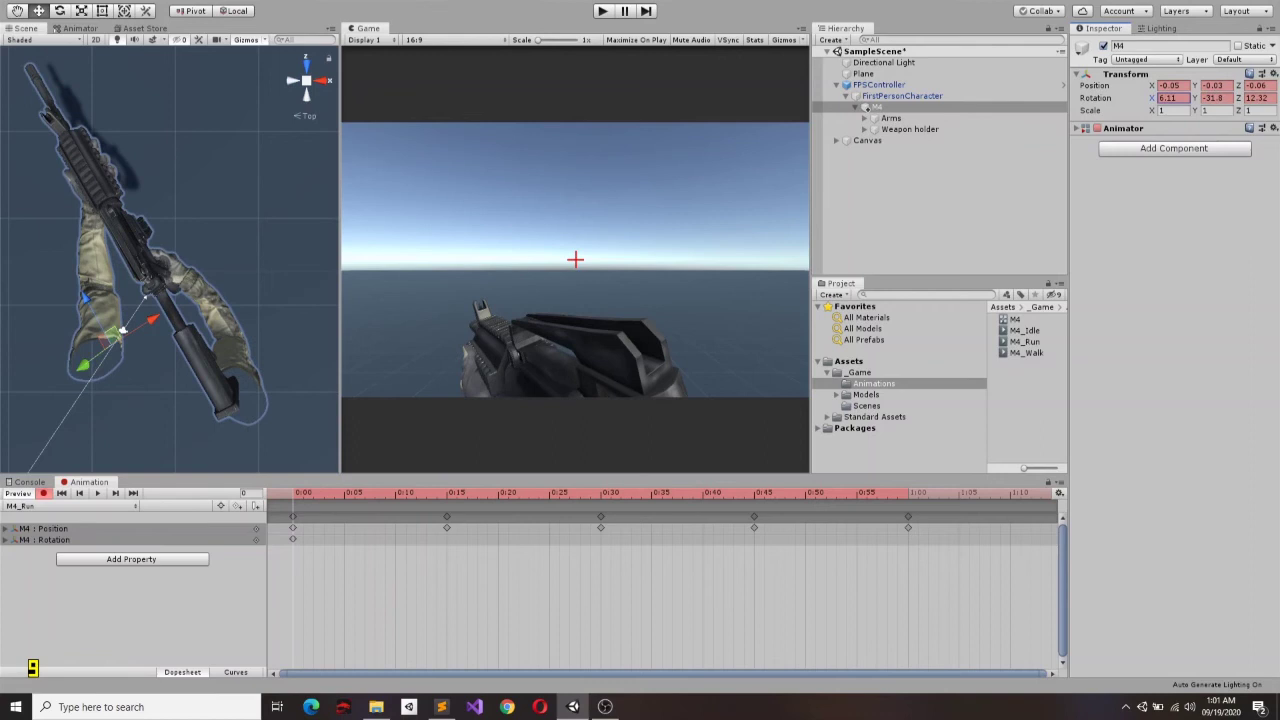
Step: Play the M4_Run animation preview and stop it
{"action": "key", "text": "space"}
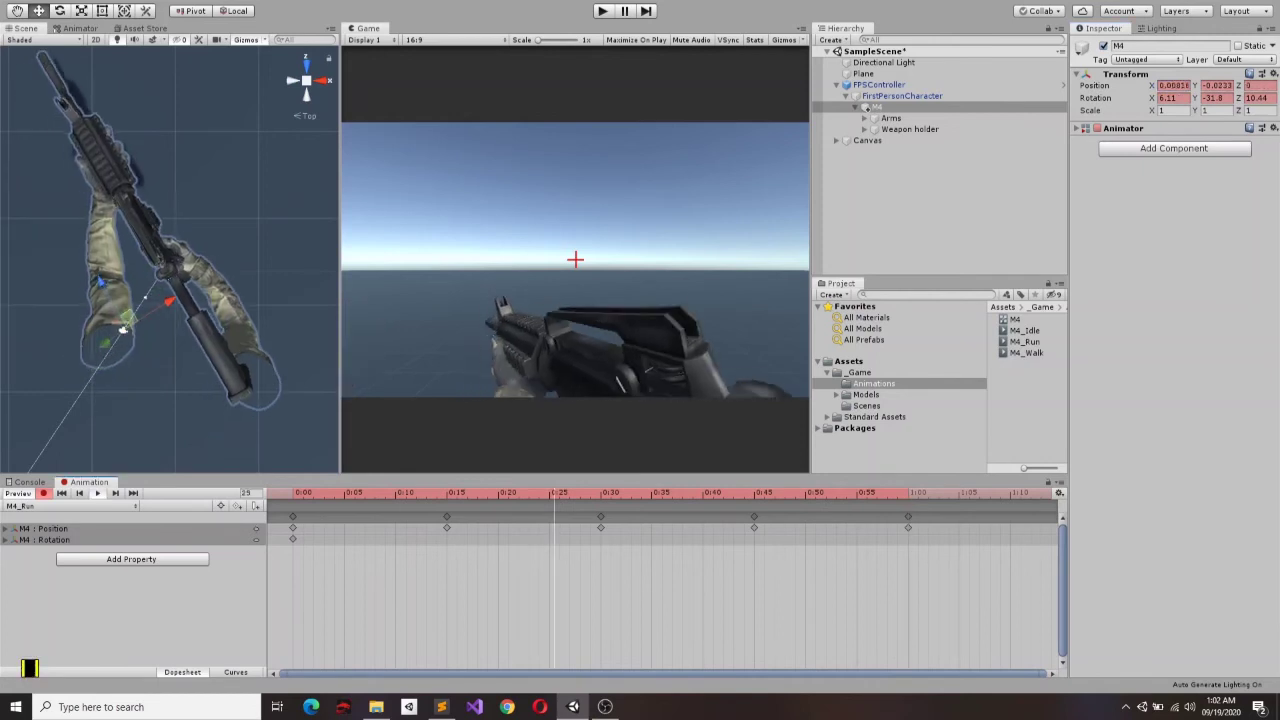
{"action": "key", "text": "space"}
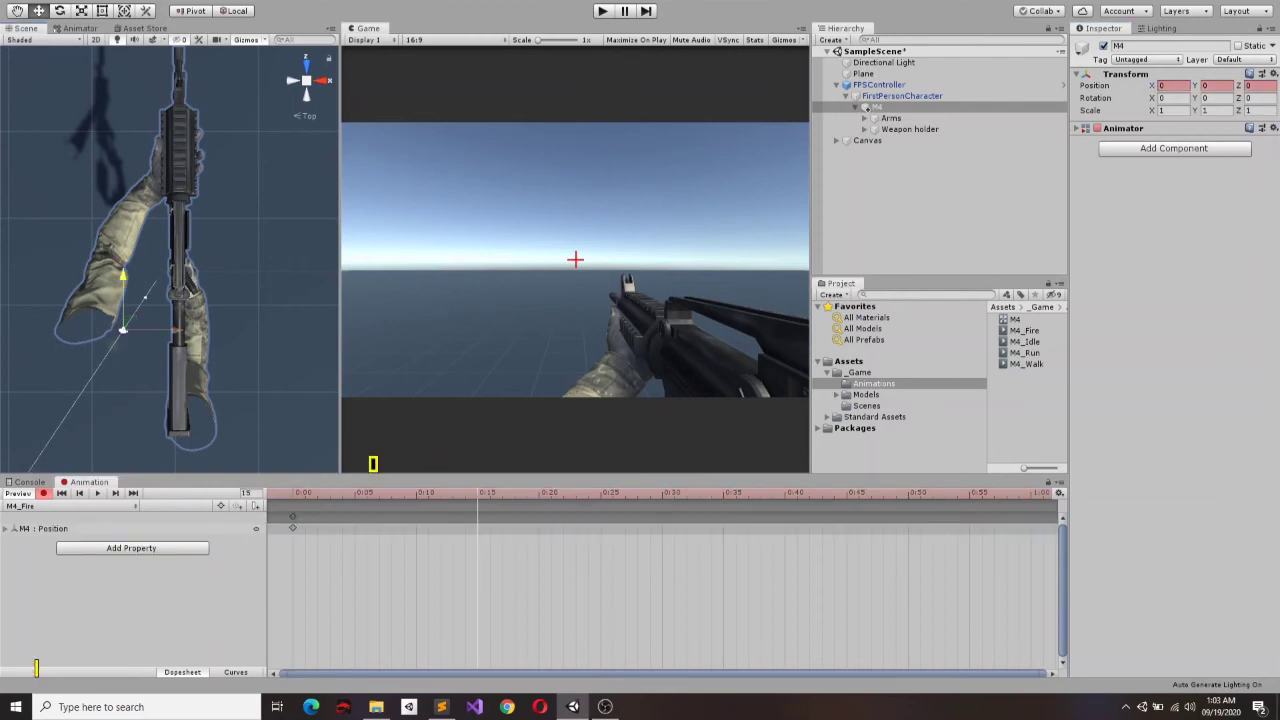
Step: Enter -0.362 as the M4_Fire Rotation X value at 0:15
{"action": "type", "text": "-0.362"}
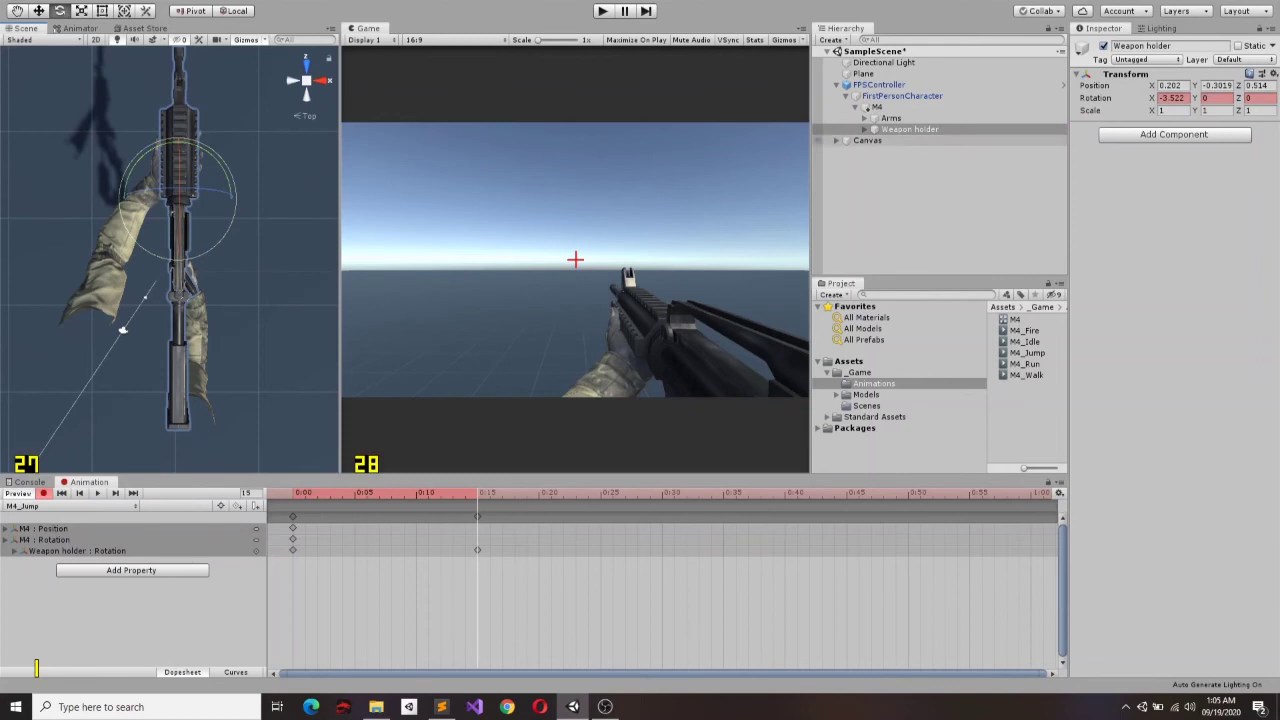
Step: At frame 20, tilt and turn the weapon, then raise and tilt the Weapon holder for the jump
{"action": "left_click", "coordinate": [953, 151]}
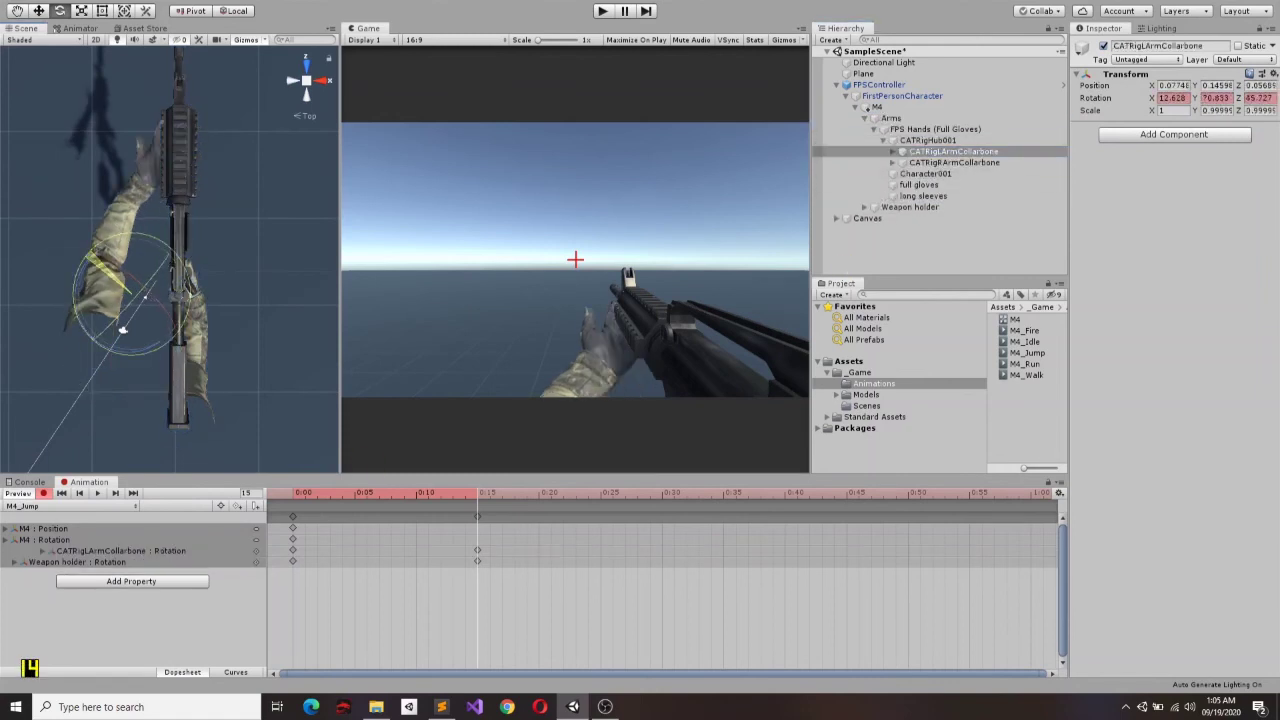
{"action": "key", "text": "ctrl+z"}
{"action": "key", "text": "ctrl+z"}
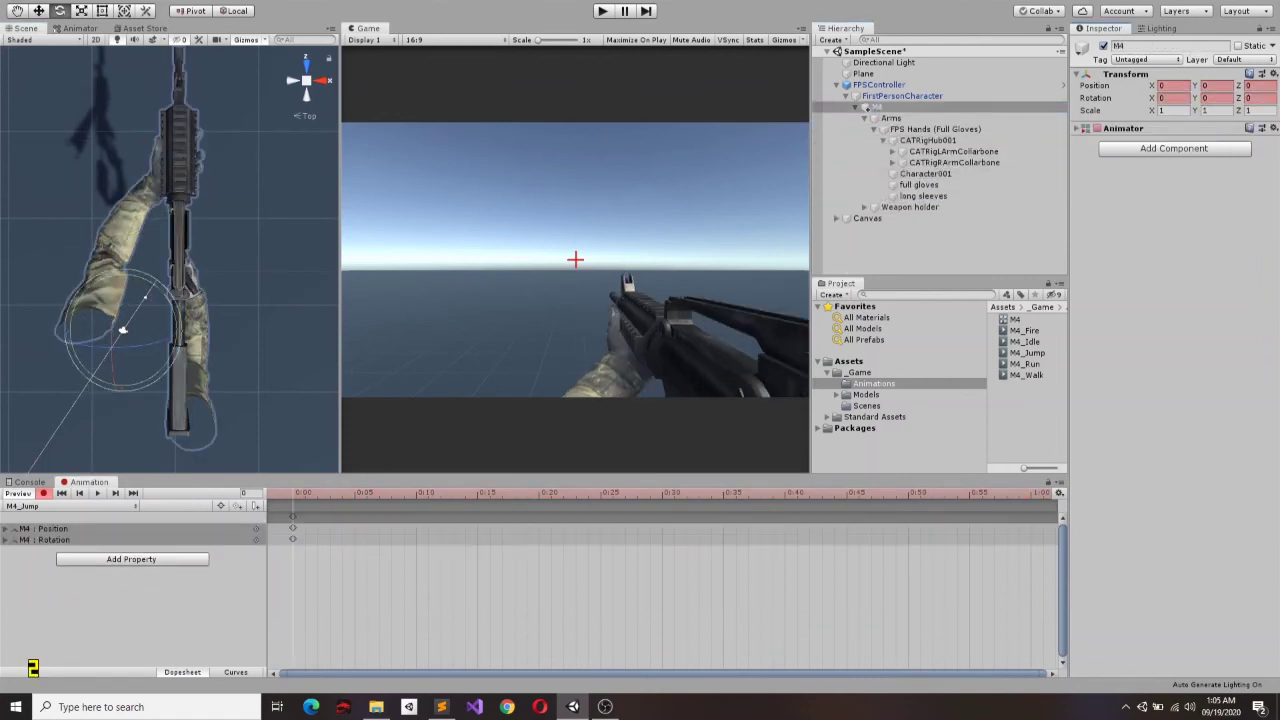
{"action": "left_click_drag", "start_coordinate": [120, 275], "coordinate": [120, 290]}
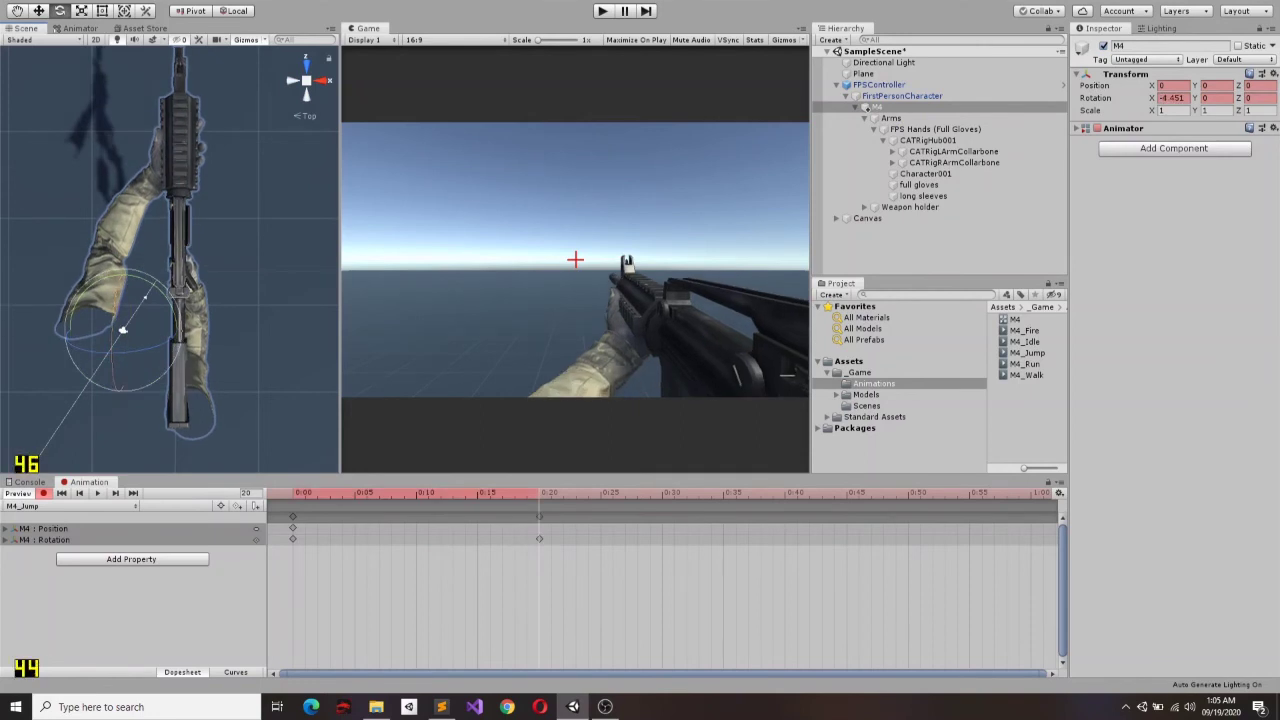
{"action": "left_click_drag", "start_coordinate": [125, 385], "coordinate": [150, 385]}
{"action": "left_click", "coordinate": [910, 207]}
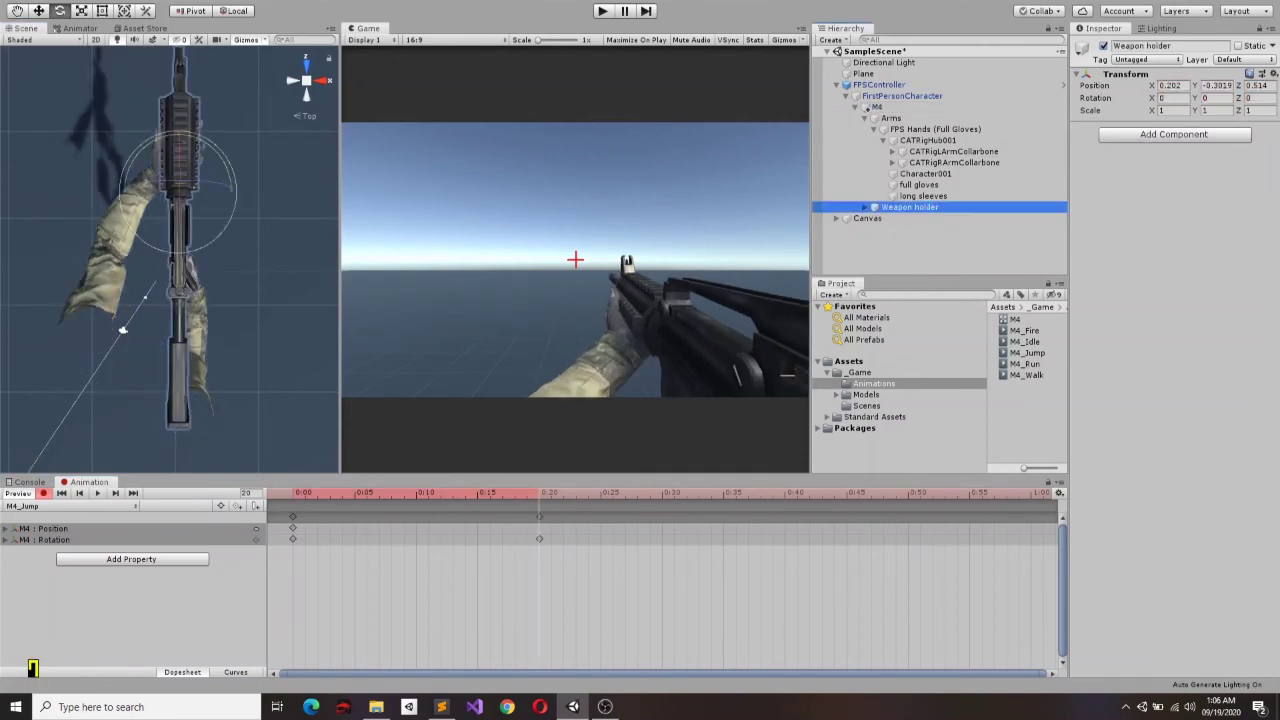
{"action": "left_click", "coordinate": [290, 80]}
{"action": "left_click_drag", "start_coordinate": [253, 300], "coordinate": [253, 268]}
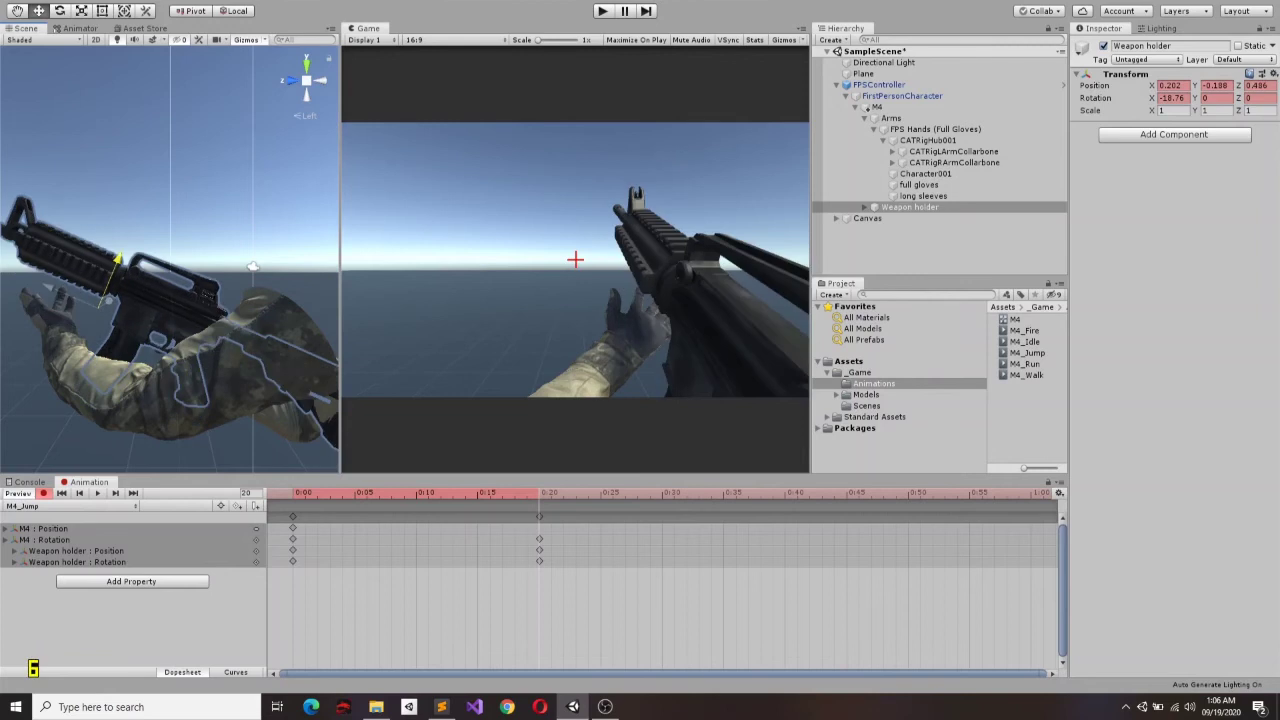
Step: Rotate the left collarbone to lift the arm and bend the CATRigLArm22 forearm downward
{"action": "left_click", "coordinate": [953, 151]}
{"action": "key", "text": "e"}
{"action": "left_click_drag", "start_coordinate": [200, 330], "coordinate": [216, 400]}
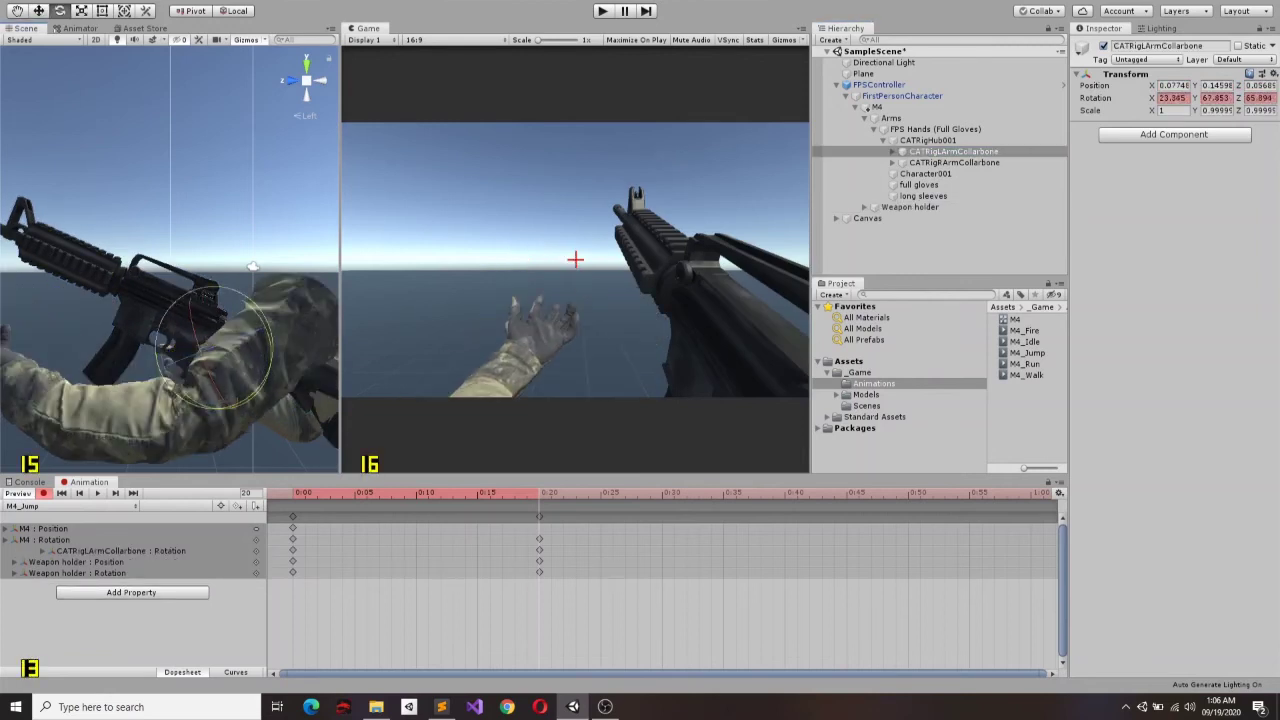
{"action": "left_click", "coordinate": [955, 173]}
{"action": "key", "text": "Right"}
{"action": "key", "text": "Down"}
{"action": "left_click_drag", "start_coordinate": [160, 300], "coordinate": [130, 380]}
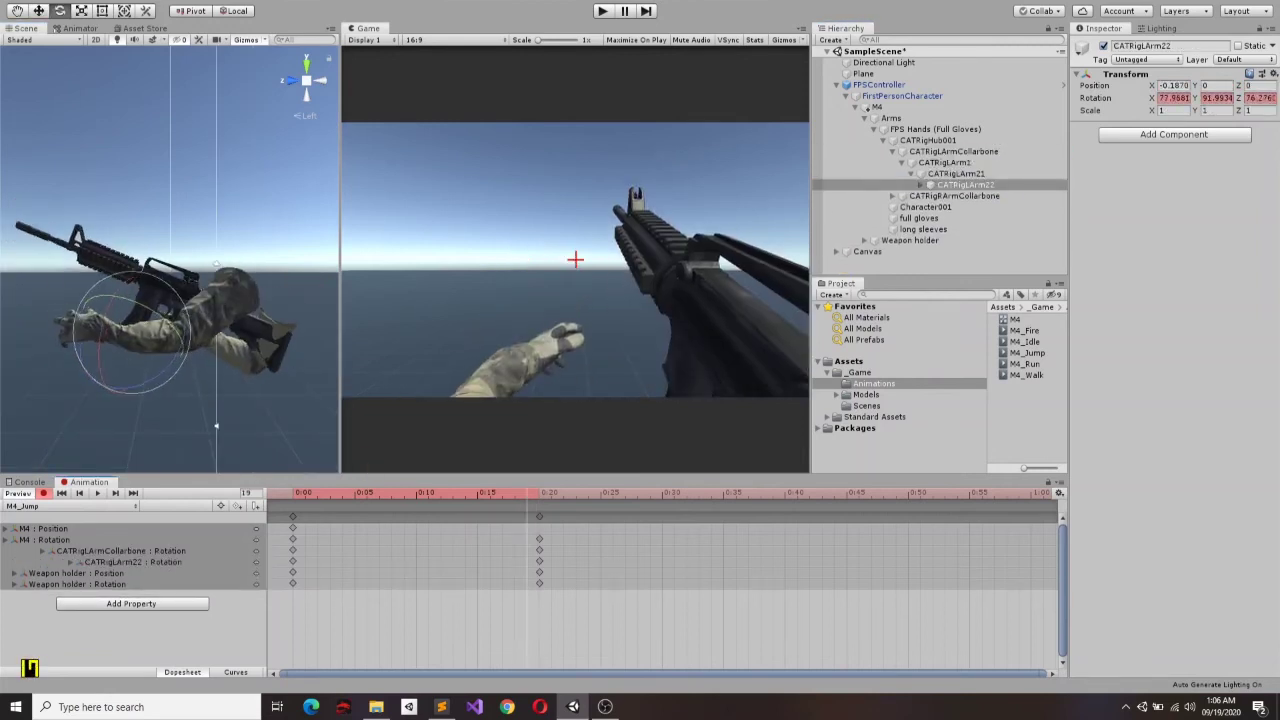
{"action": "left_click_drag", "start_coordinate": [150, 300], "coordinate": [140, 370]}
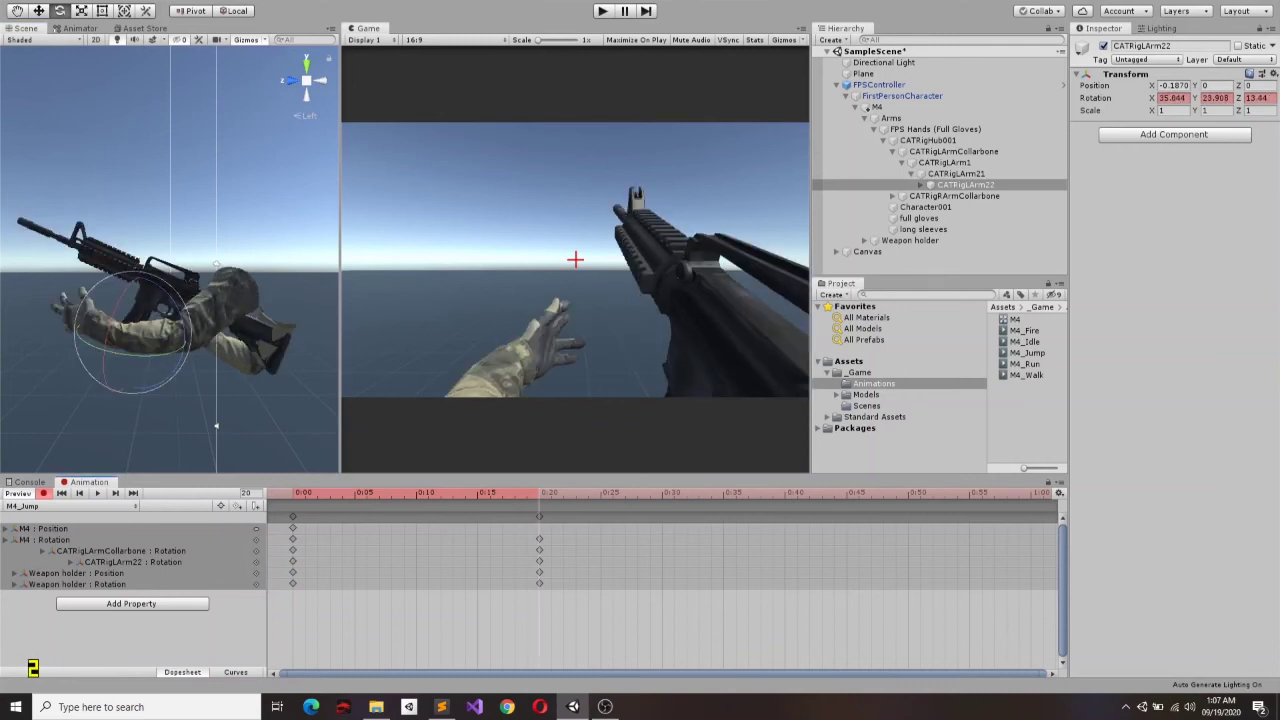
Step: Open the left hand by bending finger bones CATRigLArmDigit31, 32, 51 and 52
{"action": "left_click", "coordinate": [931, 185]}
{"action": "left_click", "coordinate": [992, 218]}
{"action": "left_click", "coordinate": [292, 80]}
{"action": "mouse_move", "coordinate": [230, 272]}
{"action": "left_mouse_down"}
{"action": "mouse_move", "coordinate": [255, 285]}
{"action": "mouse_move", "coordinate": [250, 340]}
{"action": "left_mouse_up"}
{"action": "left_click", "coordinate": [992, 229]}
{"action": "left_click", "coordinate": [1000, 240]}
{"action": "left_click", "coordinate": [992, 262]}
{"action": "left_click", "coordinate": [1000, 272]}
Step: Paste the rest-pose keys at 0:36 and 0:45, then shift the end keys to about 0:54
{"action": "left_click", "coordinate": [330, 493]}
{"action": "key", "text": "alt+period"}
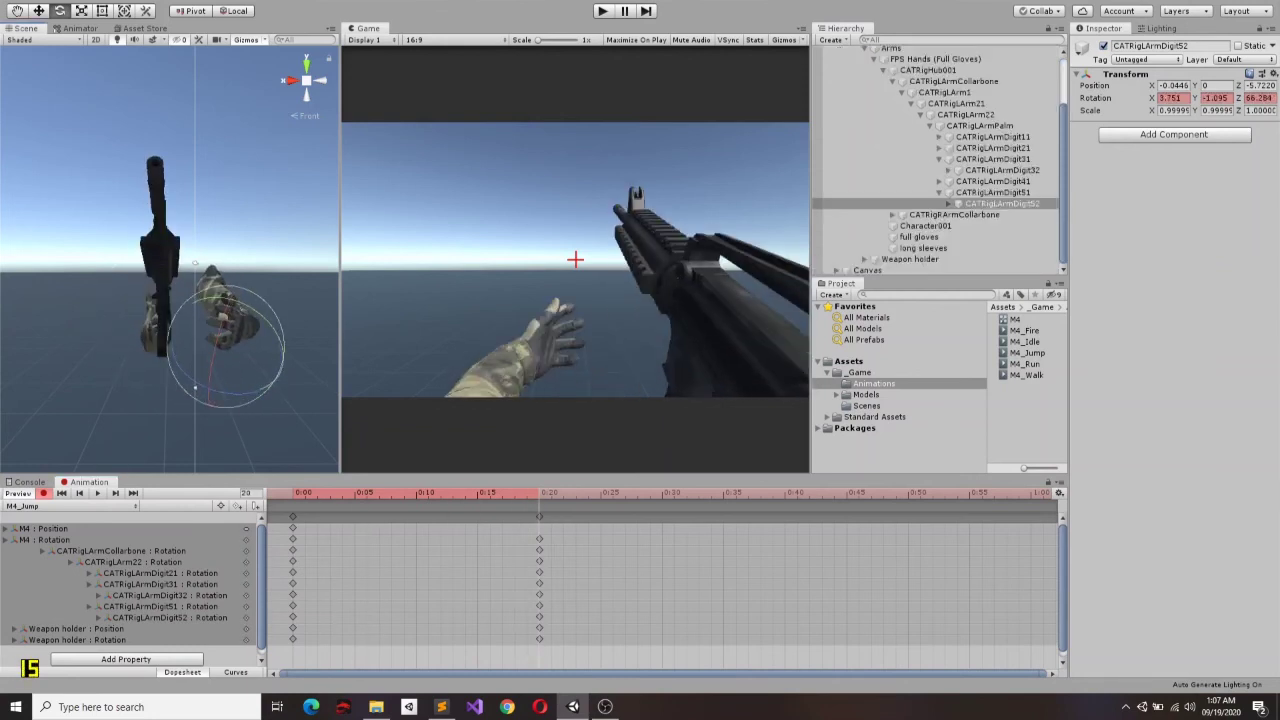
{"action": "key", "text": "ctrl+v"}
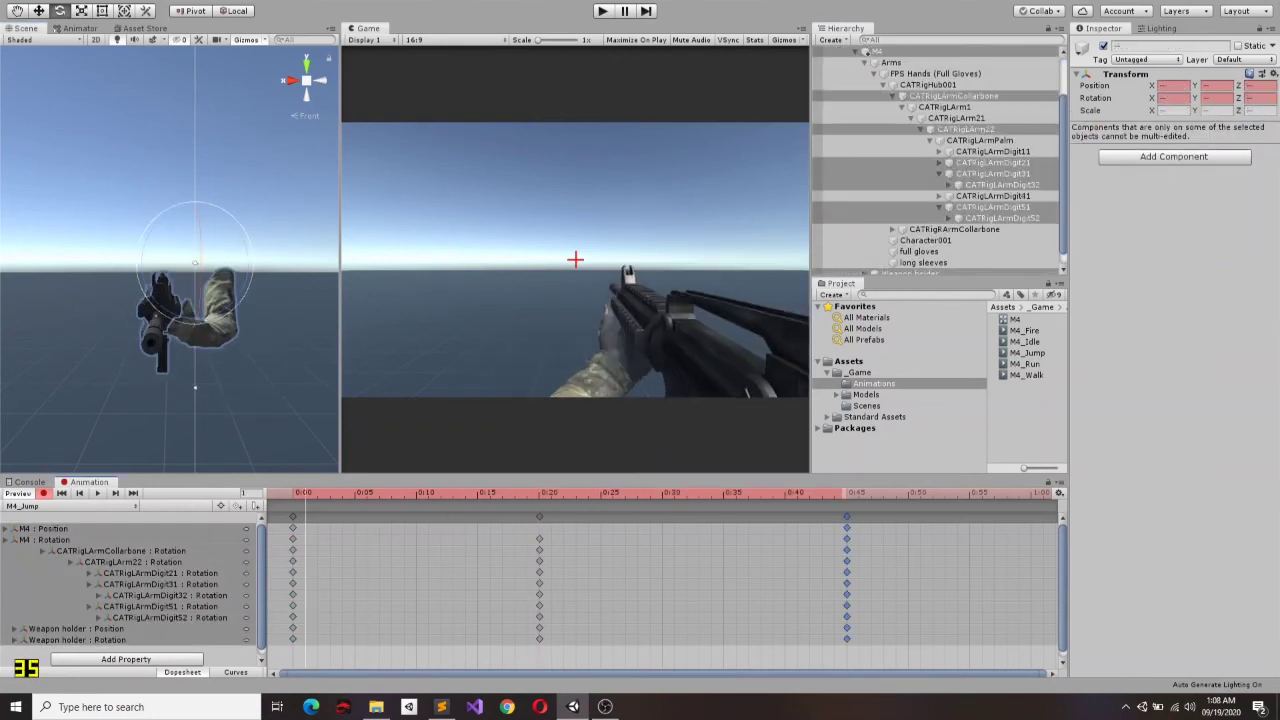
{"action": "key", "text": "ctrl+v"}
{"action": "left_click_drag", "start_coordinate": [847, 516], "coordinate": [969, 516]}
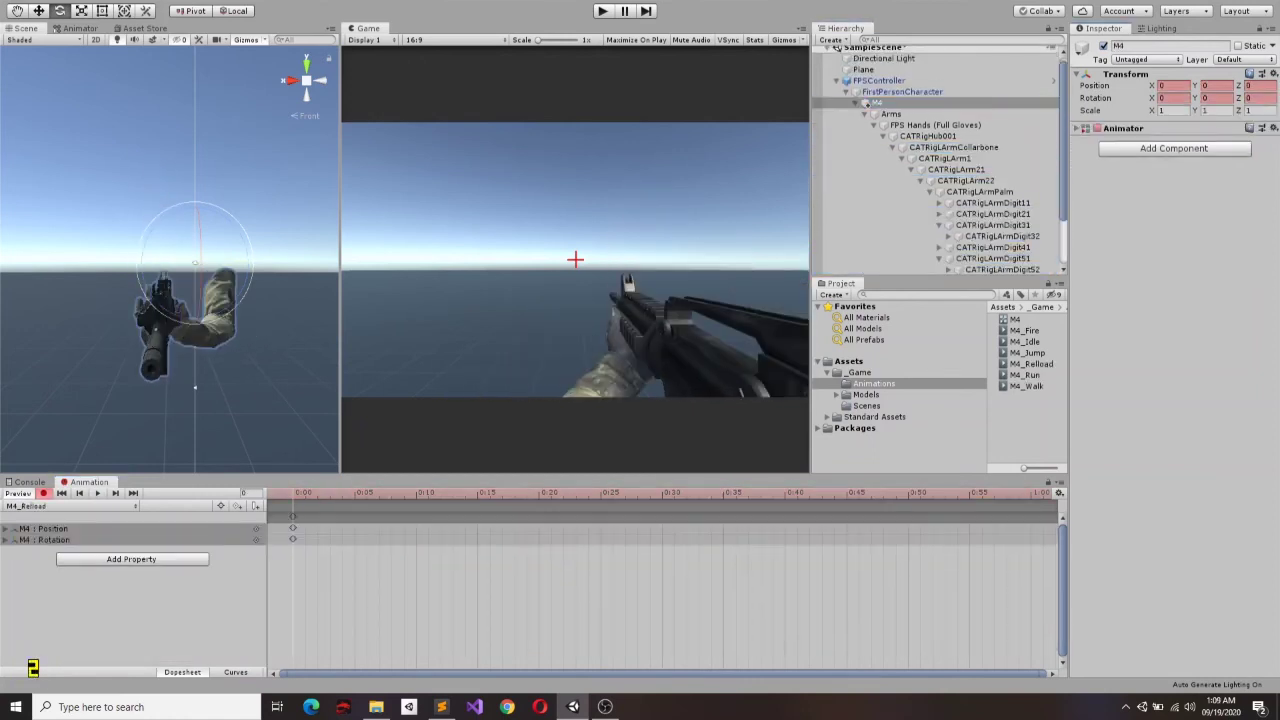
Step: Tilt the Weapon holder for the reload at 0:15
{"action": "scroll", "coordinate": [940, 160], "scroll_direction": "down", "scroll_amount": 2}
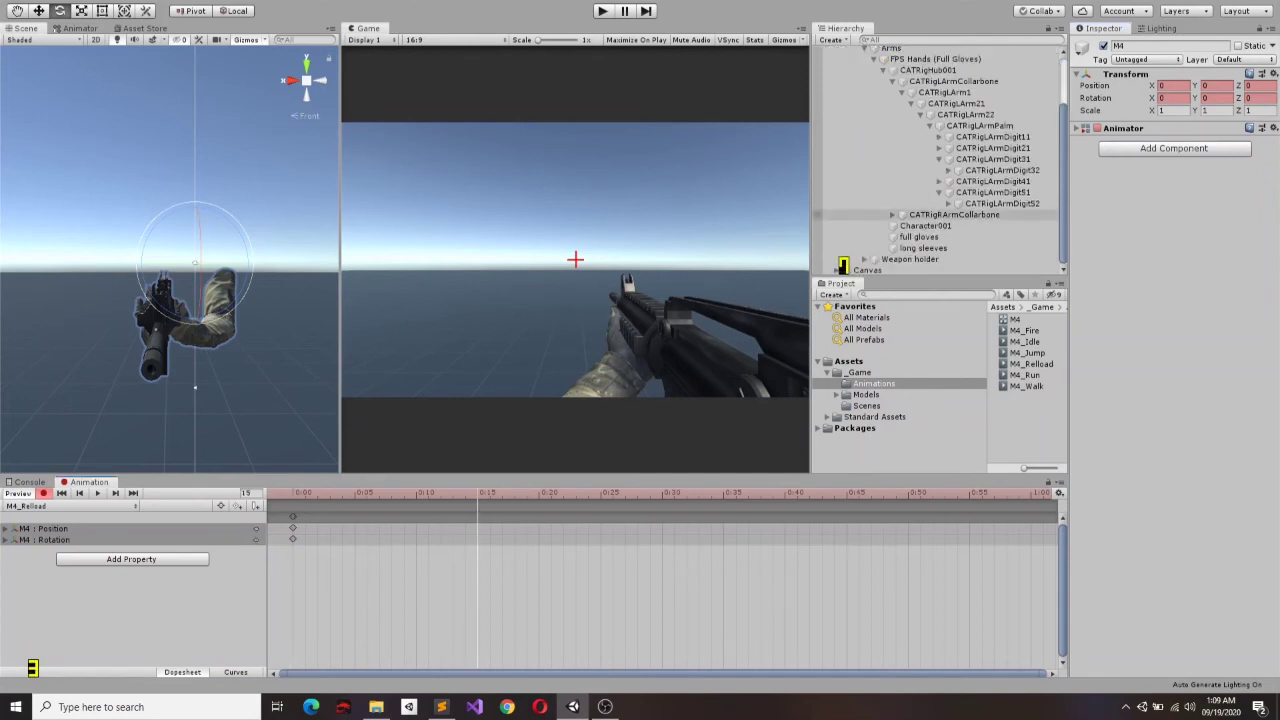
{"action": "left_click", "coordinate": [910, 259]}
{"action": "key", "text": "e"}
{"action": "mouse_move", "coordinate": [225, 278]}
{"action": "left_mouse_down"}
{"action": "mouse_move", "coordinate": [205, 300]}
{"action": "mouse_move", "coordinate": [205, 245]}
{"action": "mouse_move", "coordinate": [245, 275]}
{"action": "left_mouse_up"}
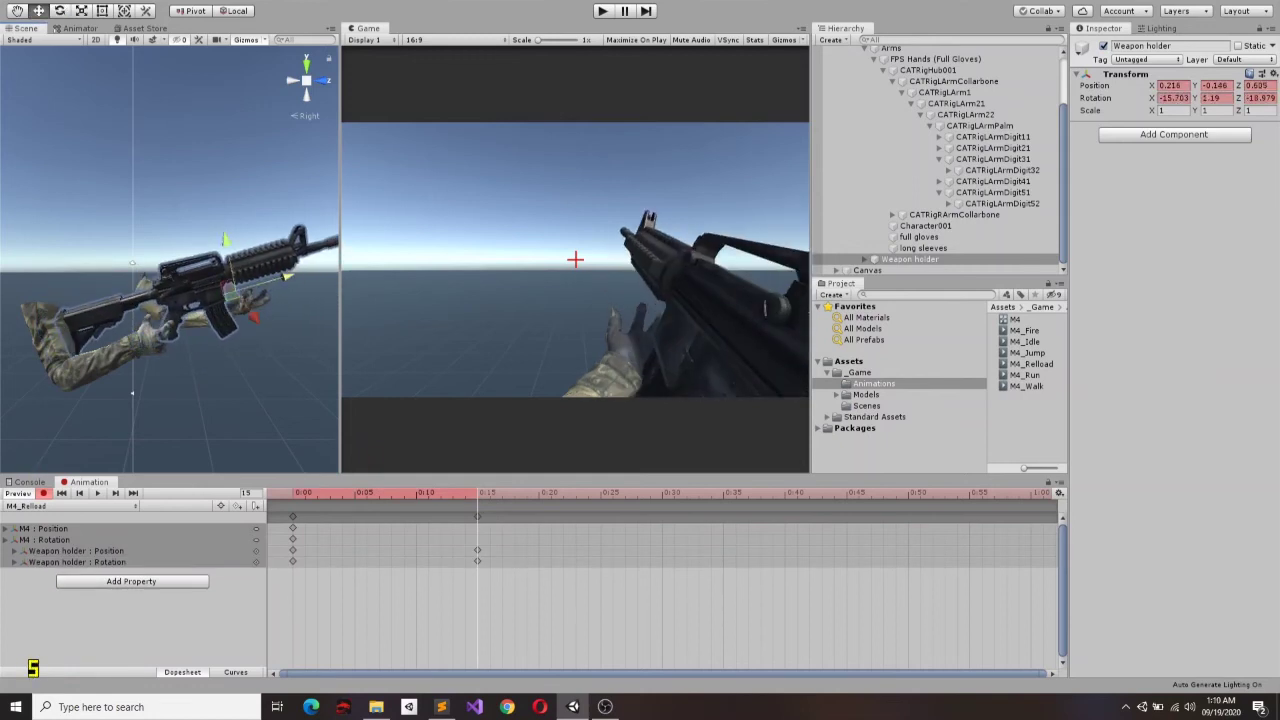
Step: Rotate the left forearm, upper arm, palm and fingers Digit31/32 toward the magazine
{"action": "left_click", "coordinate": [306, 62]}
{"action": "left_click", "coordinate": [965, 114]}
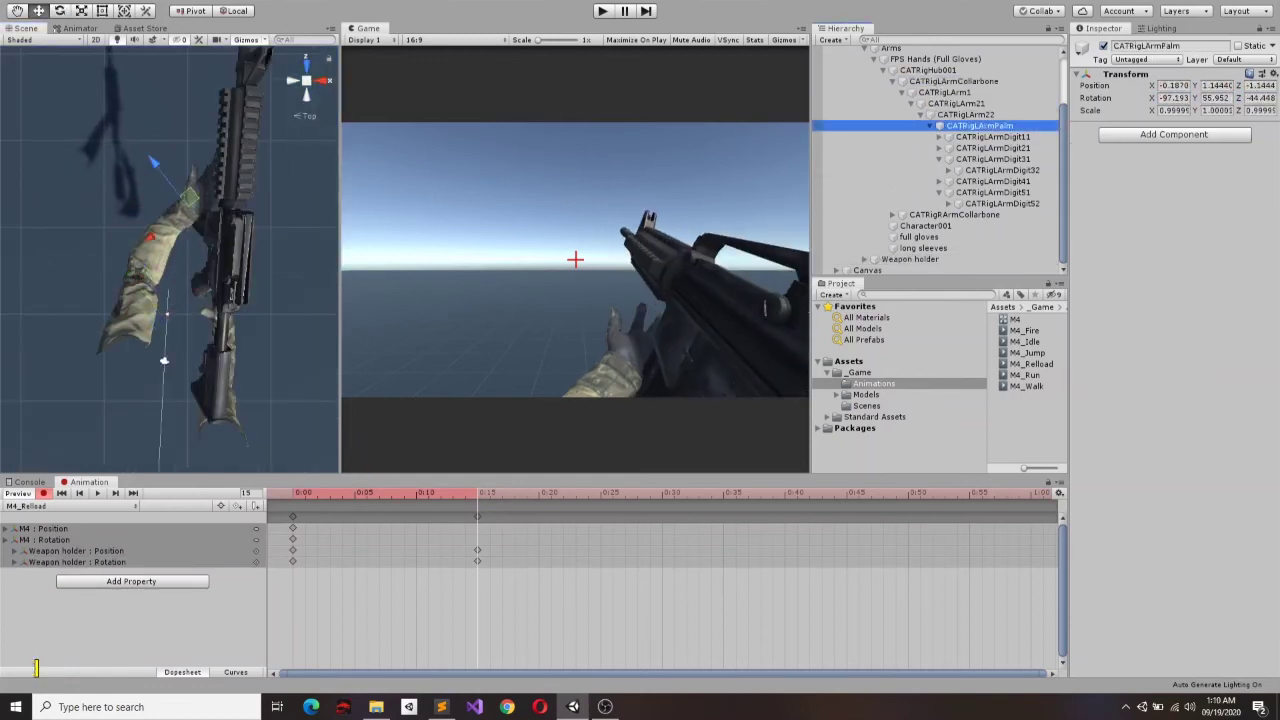
{"action": "key", "text": "e"}
{"action": "left_click_drag", "start_coordinate": [185, 192], "coordinate": [180, 205]}
{"action": "left_click", "coordinate": [956, 103]}
{"action": "left_click", "coordinate": [944, 92]}
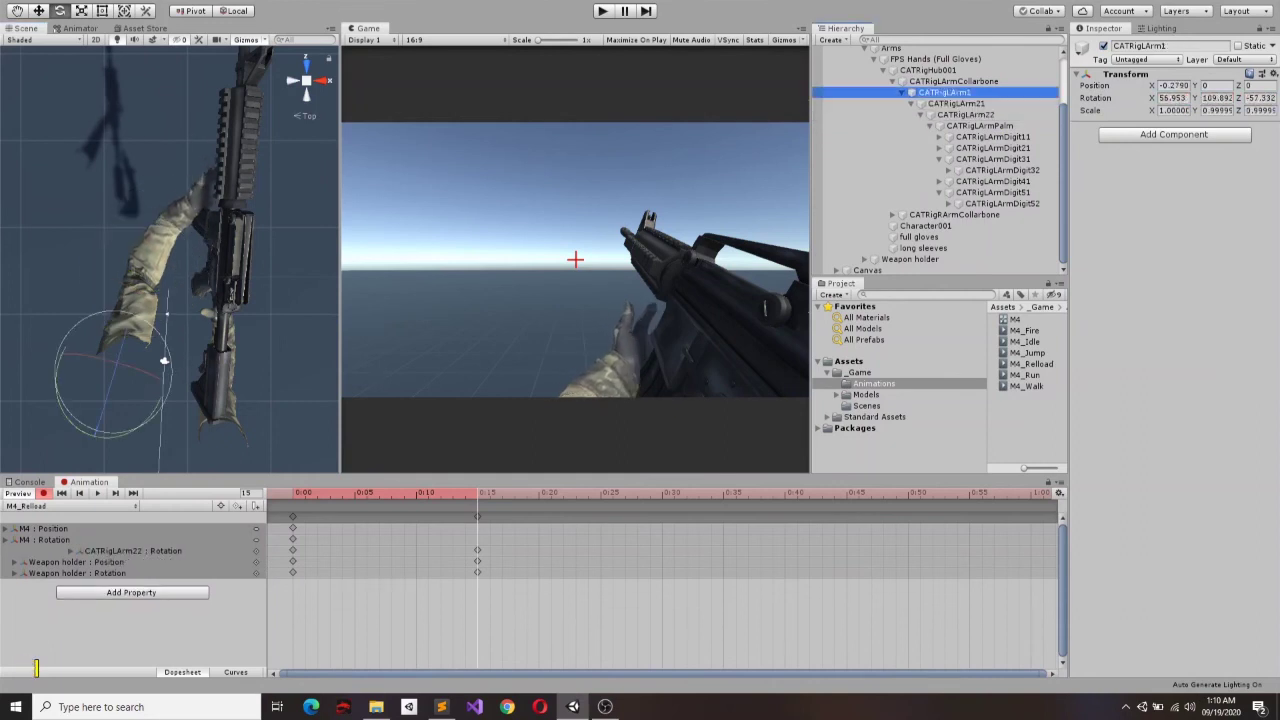
{"action": "left_click_drag", "start_coordinate": [166, 355], "coordinate": [160, 380]}
{"action": "left_click", "coordinate": [978, 125]}
{"action": "left_click_drag", "start_coordinate": [190, 150], "coordinate": [200, 170]}
{"action": "left_click", "coordinate": [992, 159]}
{"action": "left_click", "coordinate": [1002, 170]}
Step: Refine the CATRigLArm1 and CATRigLArm21 rotations at 0:15 and 0:25, keeping the palm key at 0:25
{"action": "left_click", "coordinate": [944, 103]}
{"action": "left_click_drag", "start_coordinate": [166, 355], "coordinate": [160, 380]}
{"action": "left_click", "coordinate": [956, 114]}
{"action": "left_click", "coordinate": [966, 125]}
{"action": "left_click", "coordinate": [956, 114]}
{"action": "left_click", "coordinate": [477, 492]}
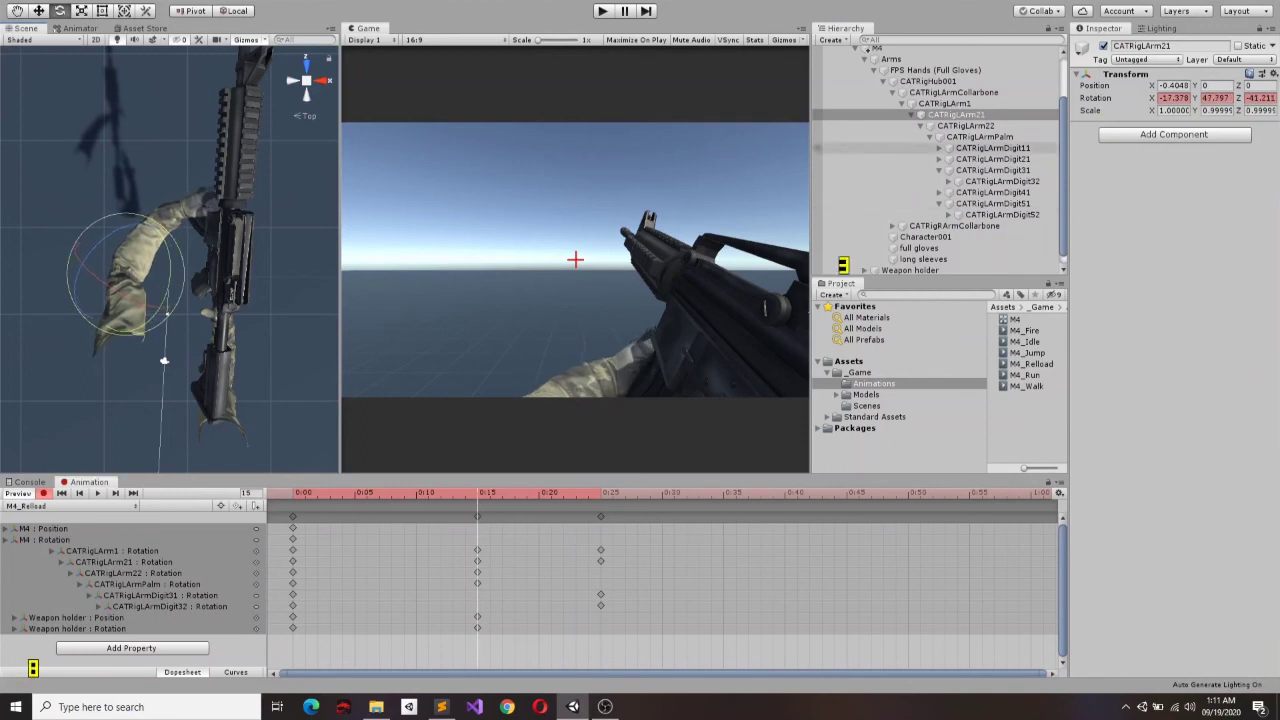
{"action": "left_click_drag", "start_coordinate": [166, 355], "coordinate": [160, 380]}
{"action": "left_click", "coordinate": [966, 125]}
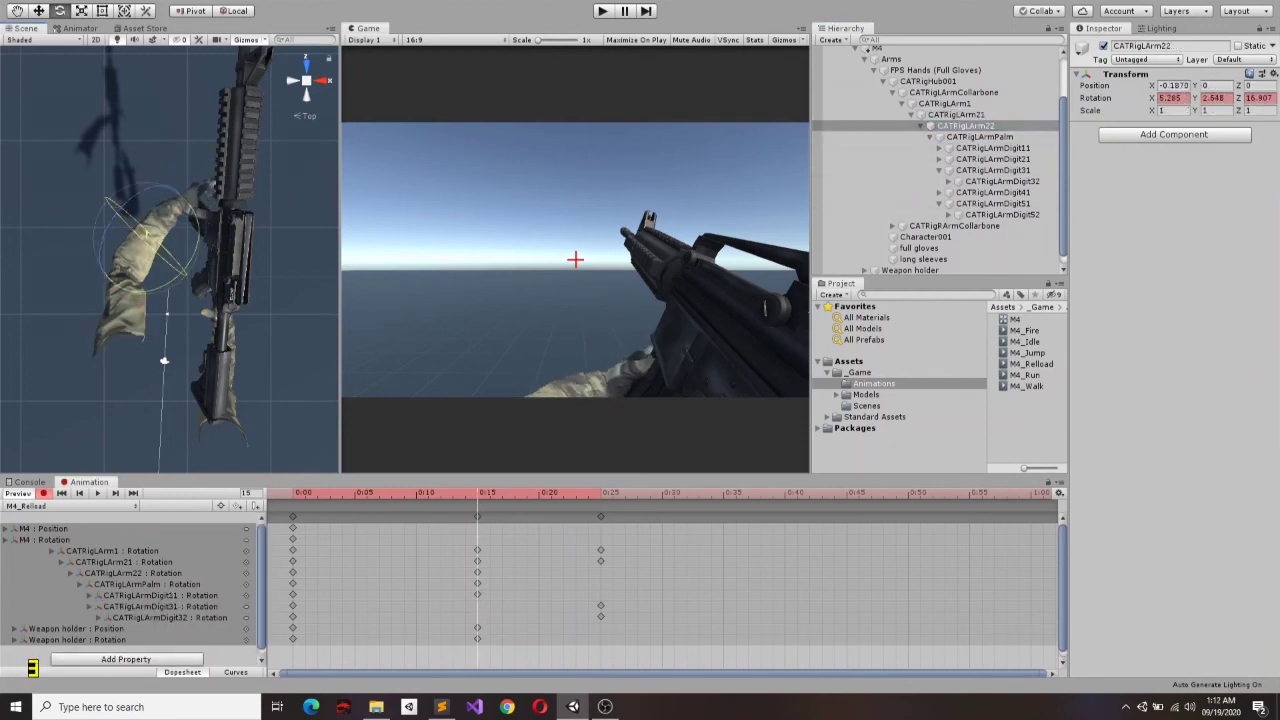
{"action": "left_click", "coordinate": [589, 492]}
{"action": "key", "text": "ctrl+z"}
{"action": "key", "text": "ctrl+z"}
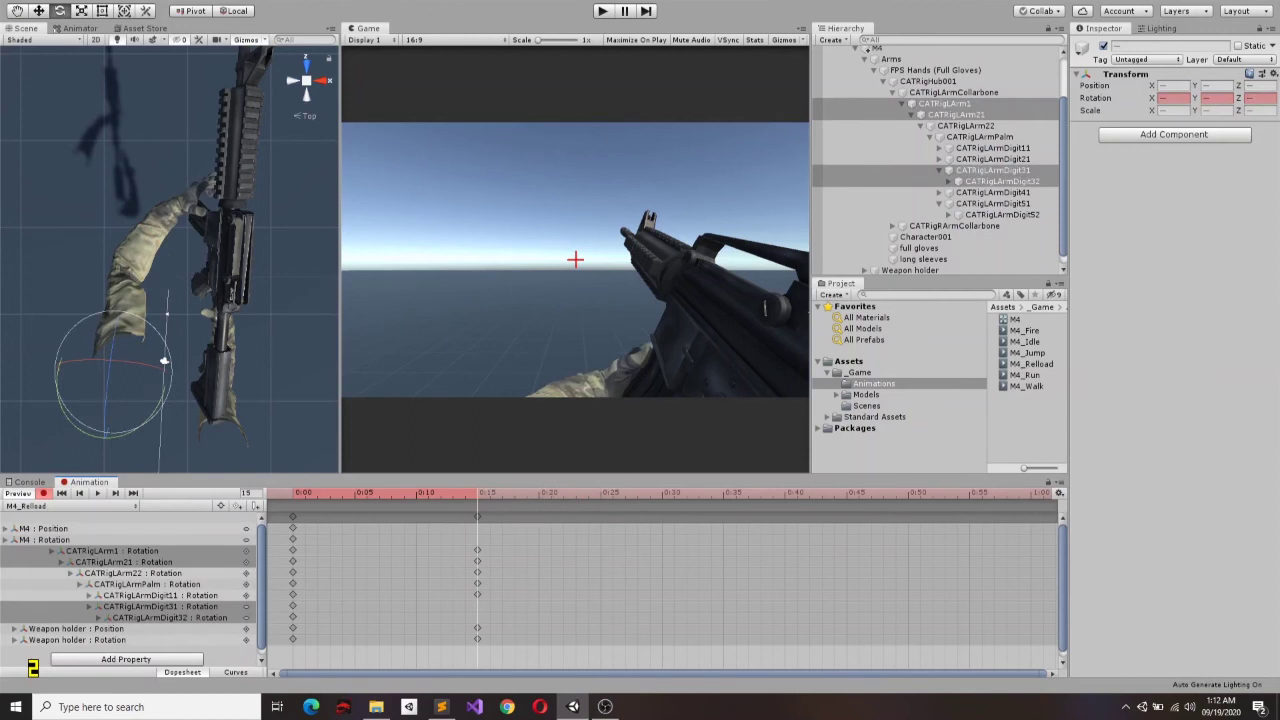
{"action": "key", "text": "ctrl+y"}
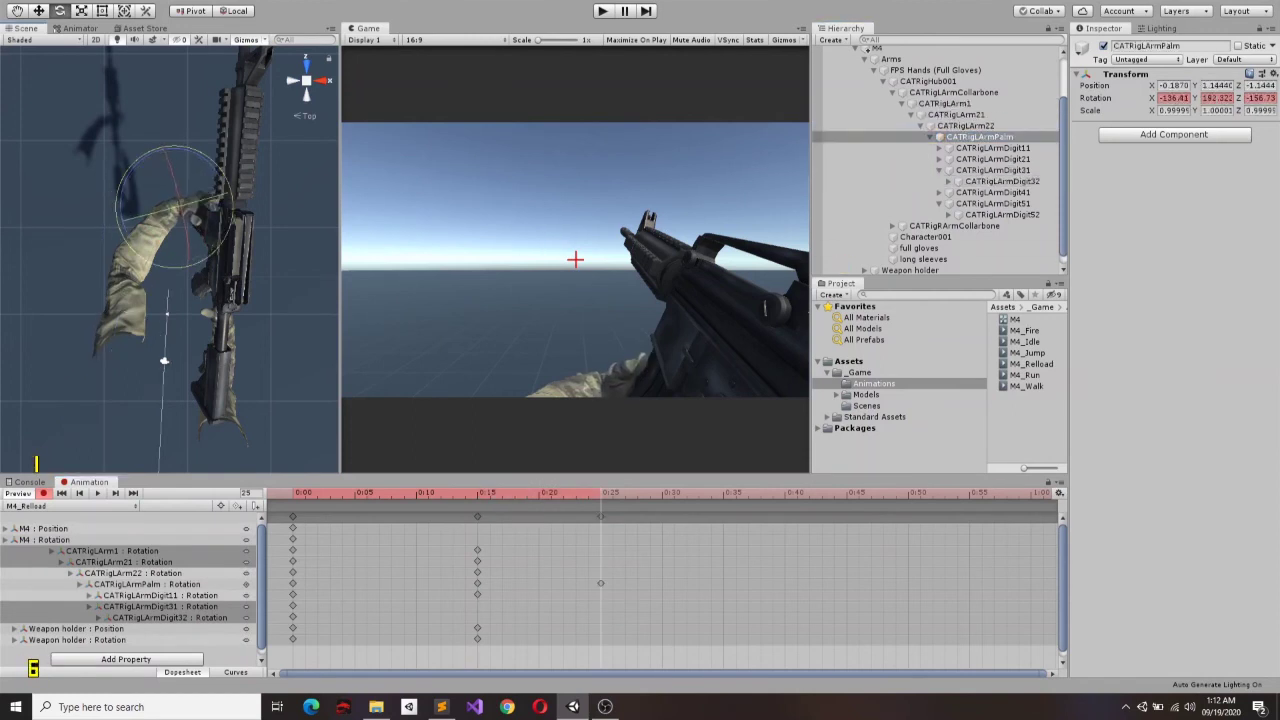
Step: At 0:30, rotate the arm to reach the magazine and pull the magazine down out of the rifle
{"action": "left_click", "coordinate": [195, 215]}
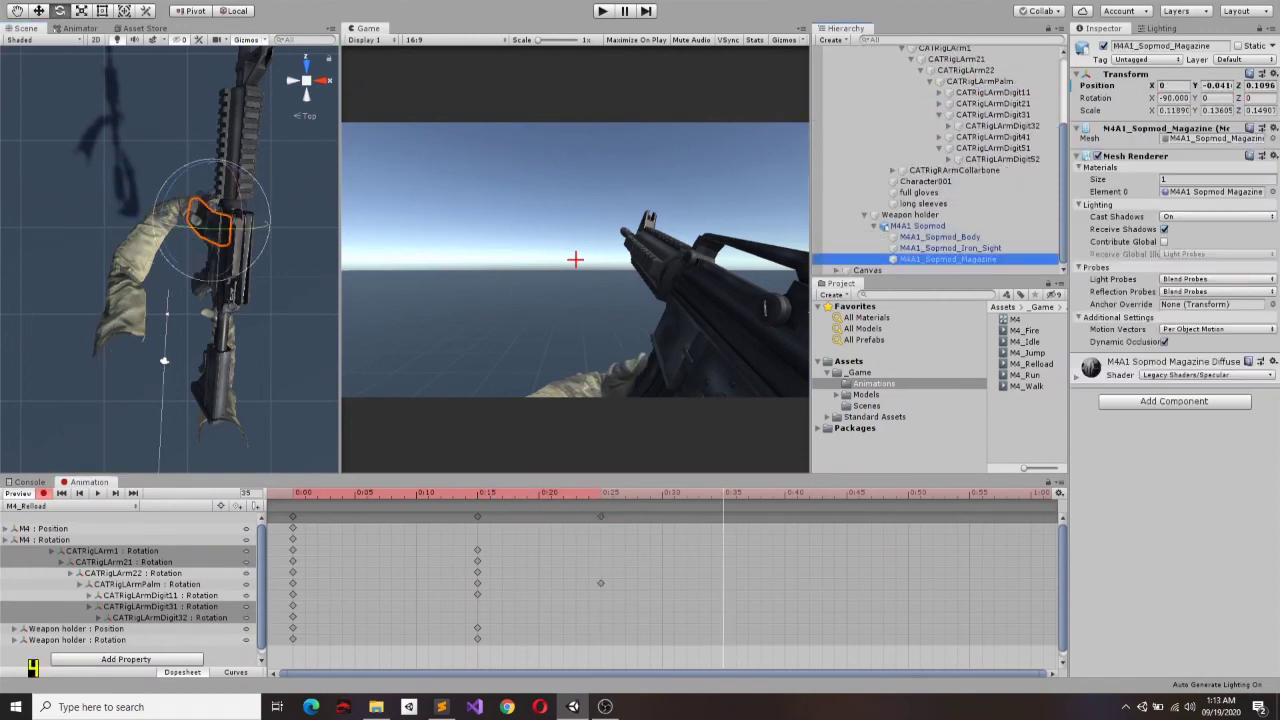
{"action": "left_click", "coordinate": [150, 250]}
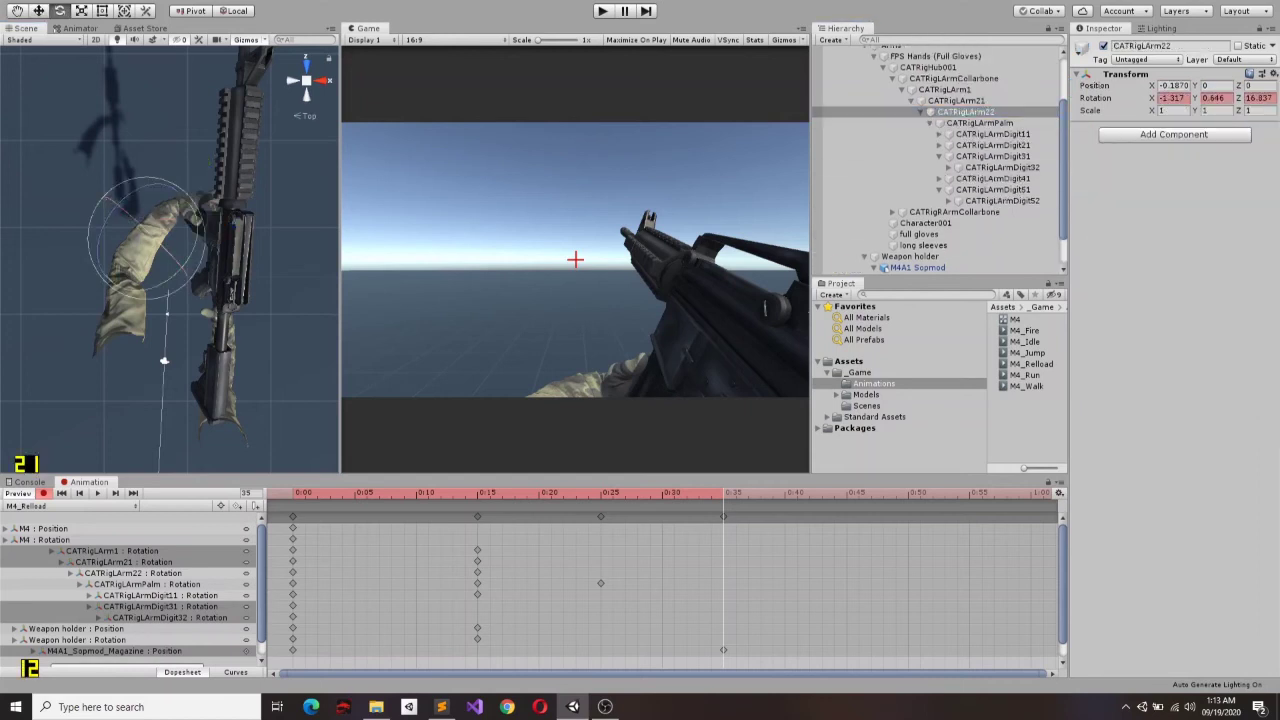
{"action": "left_click", "coordinate": [662, 492]}
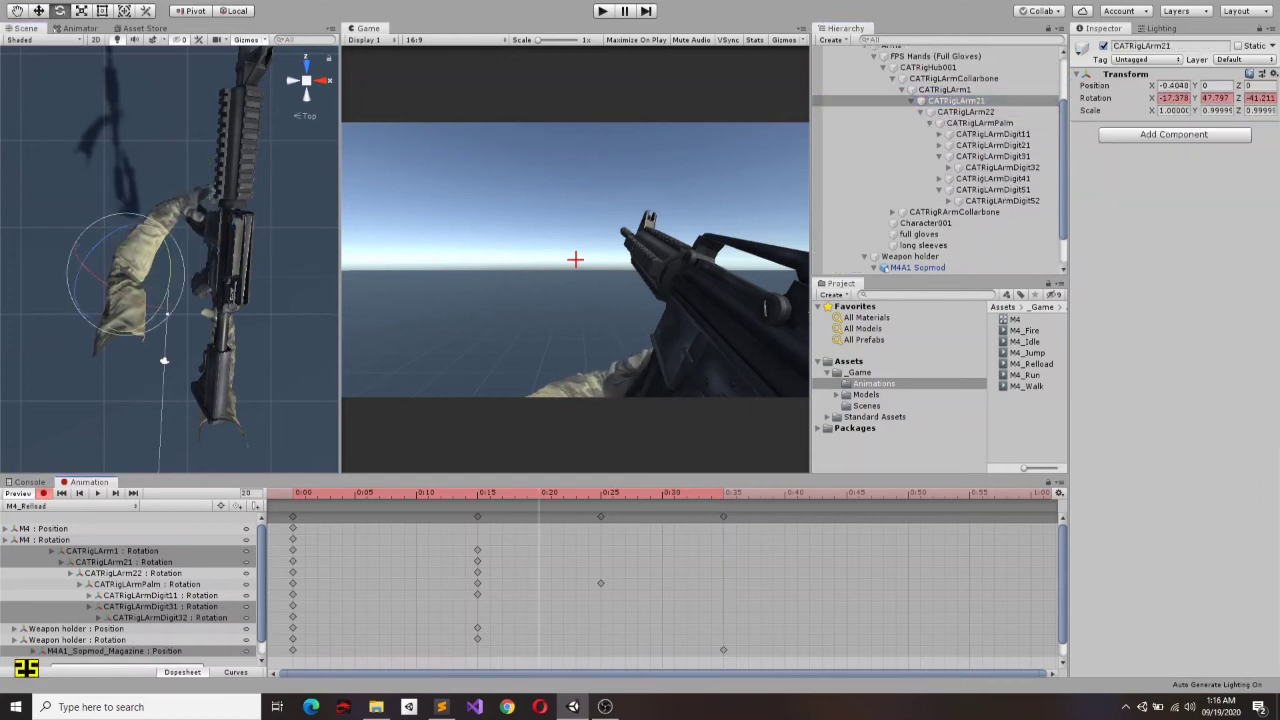
{"action": "left_click_drag", "start_coordinate": [165, 285], "coordinate": [160, 300]}
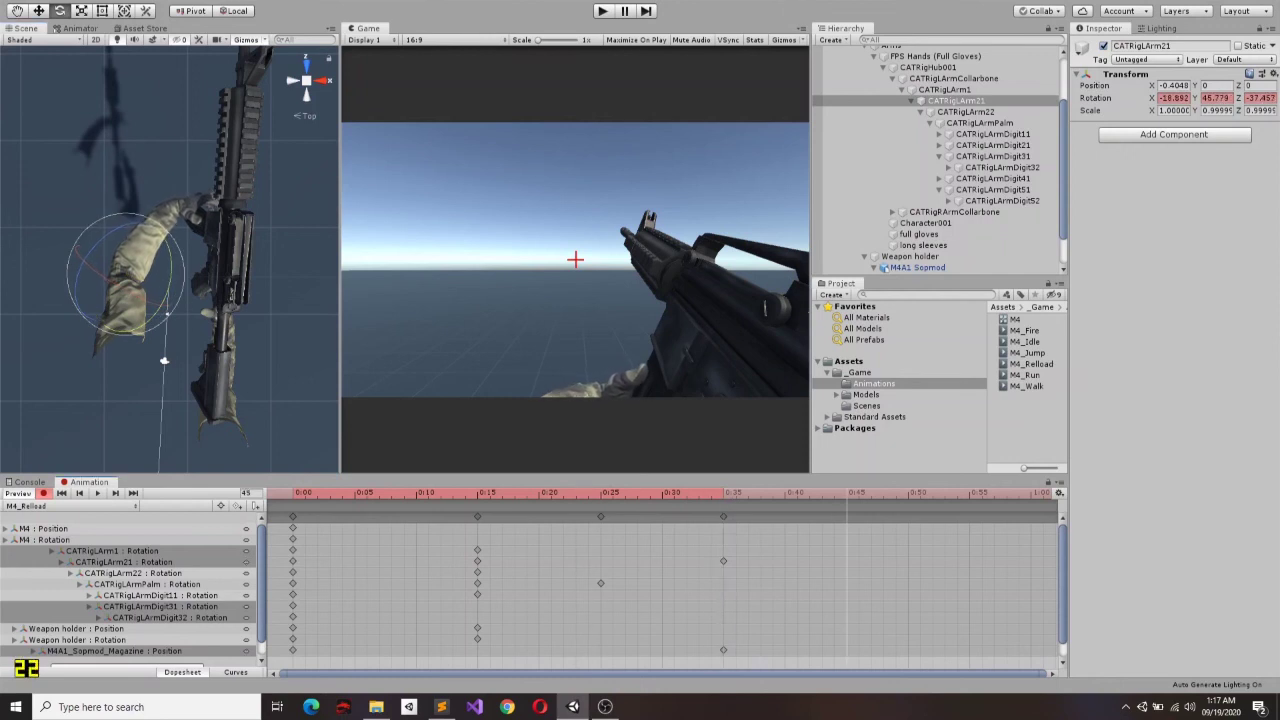
{"action": "left_click", "coordinate": [195, 215]}
{"action": "left_click_drag", "start_coordinate": [213, 218], "coordinate": [215, 218]}
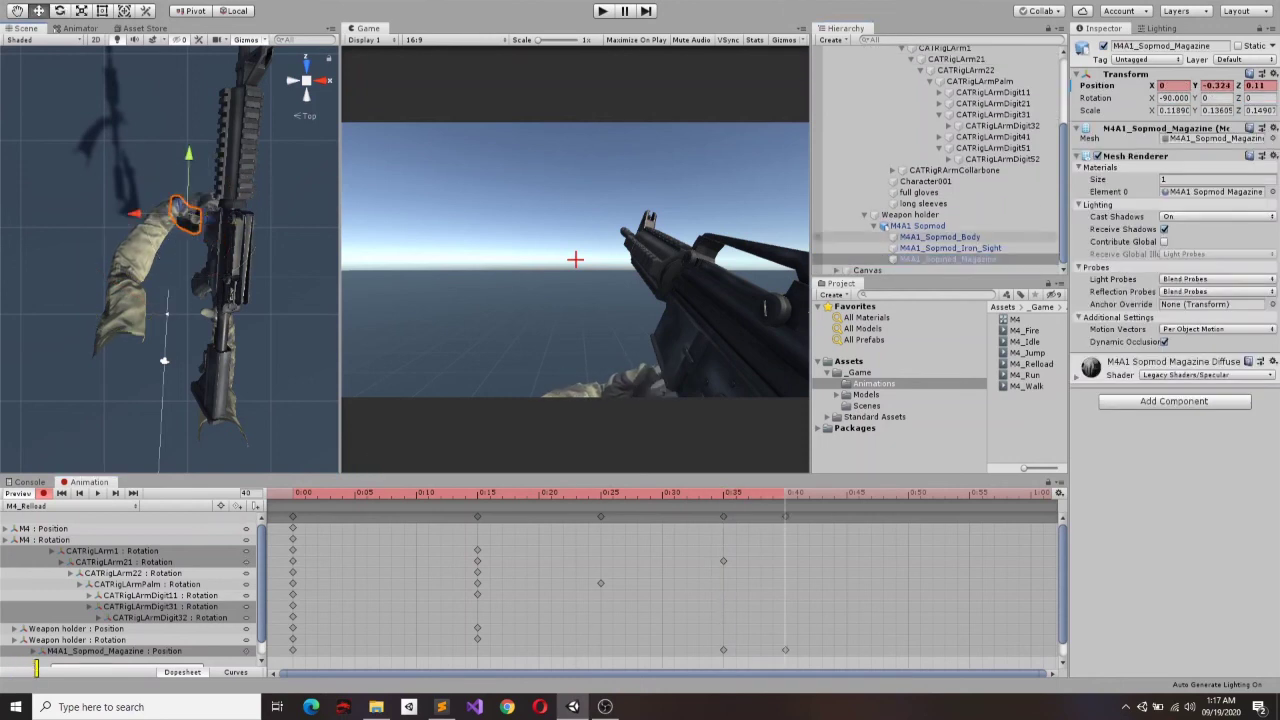
{"action": "left_click", "coordinate": [140, 265]}
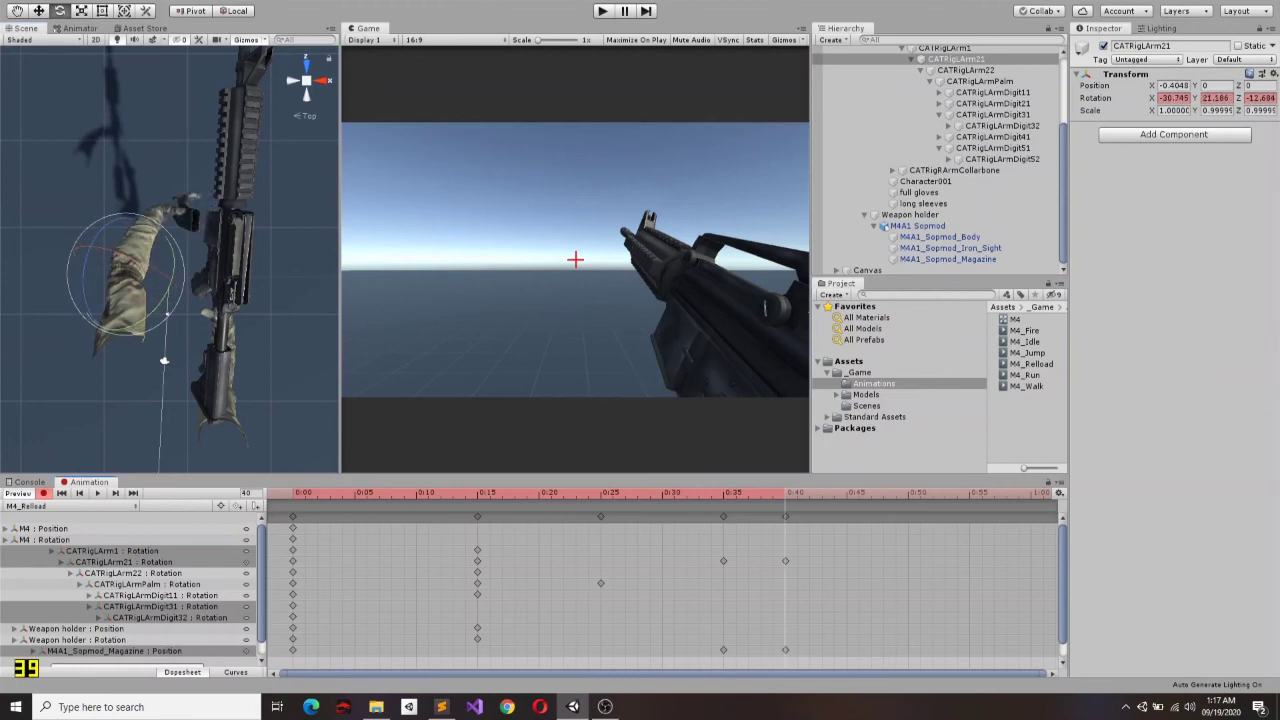
{"action": "left_click", "coordinate": [186, 214], "text": "shift"}
Step: At 0:40, key the arm and magazine pose, rotate the arm up to the magazine, and select the 0:00 keys
{"action": "key", "text": "alt+comma"}
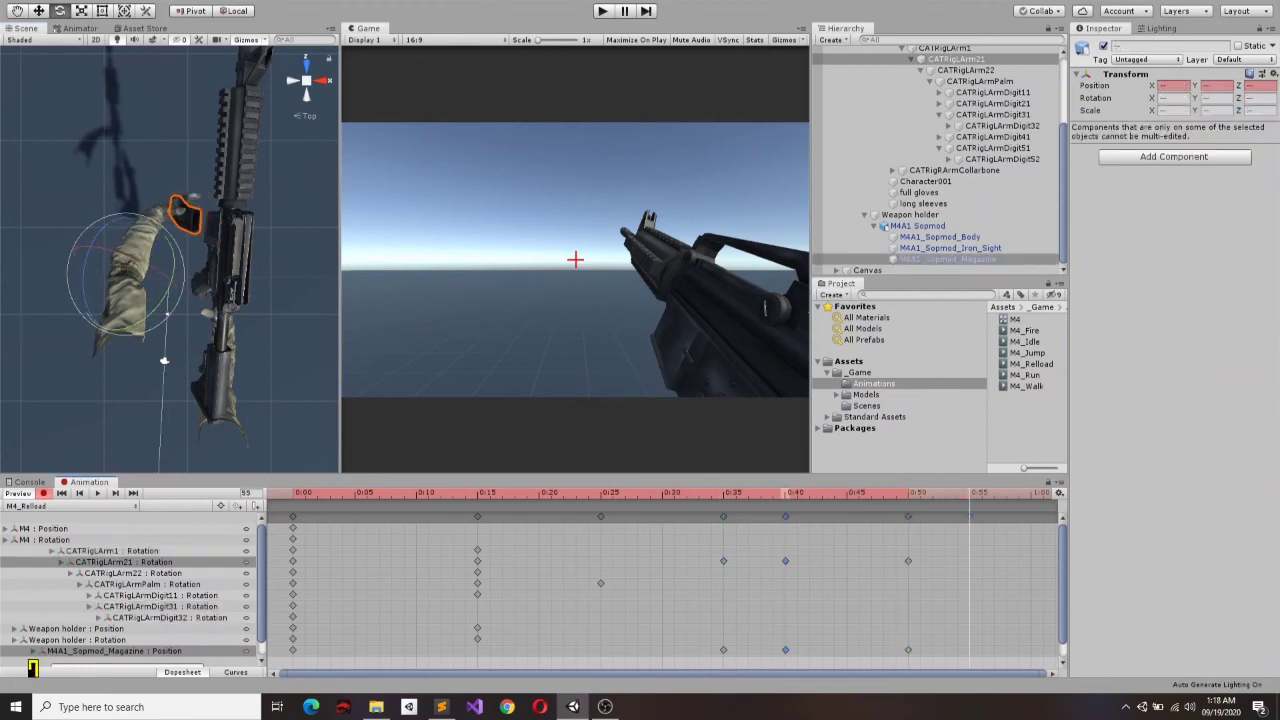
{"action": "key", "text": "alt+comma"}
{"action": "left_click", "coordinate": [955, 59]}
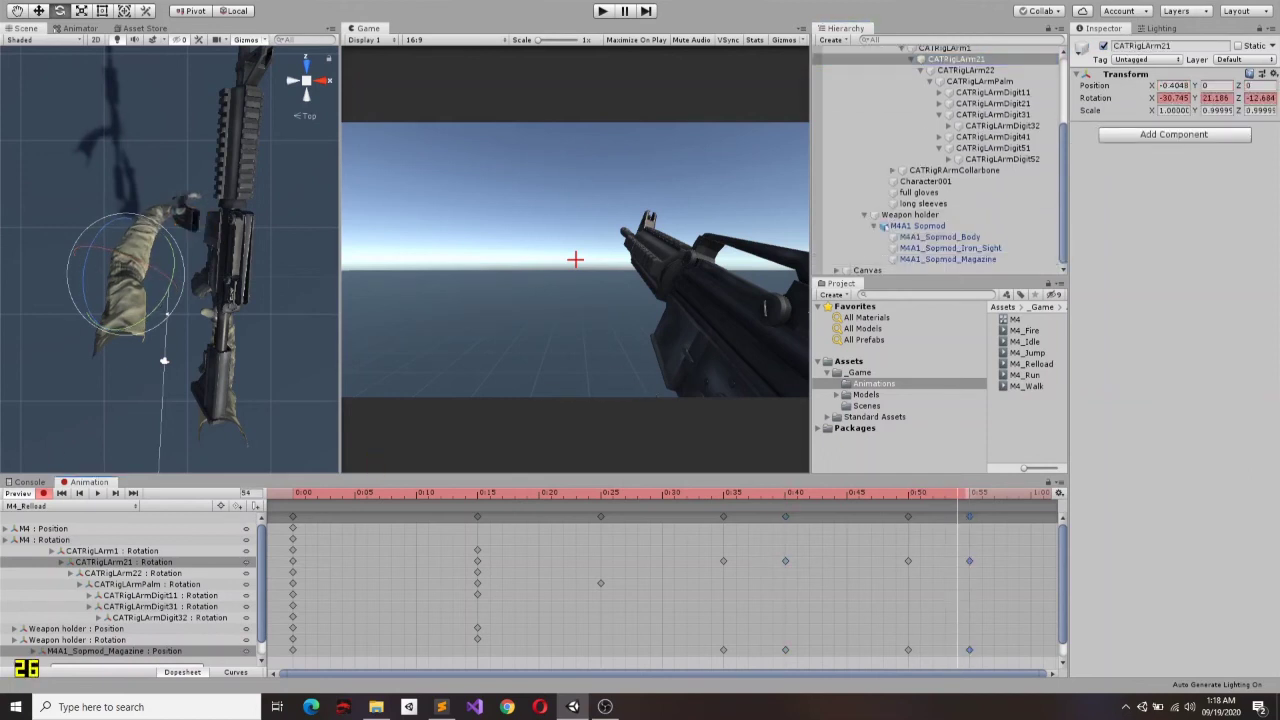
{"action": "left_click", "coordinate": [948, 259], "text": "ctrl"}
{"action": "key", "text": "period"}
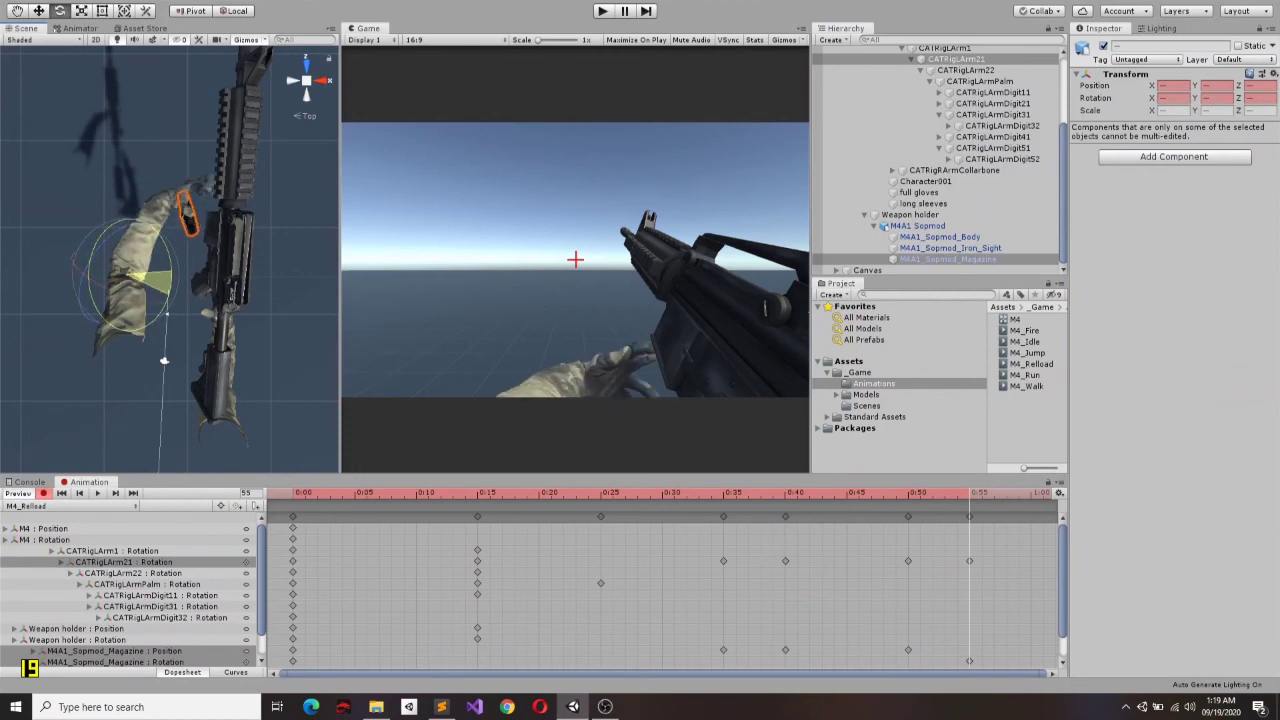
{"action": "double_click", "coordinate": [948, 259]}
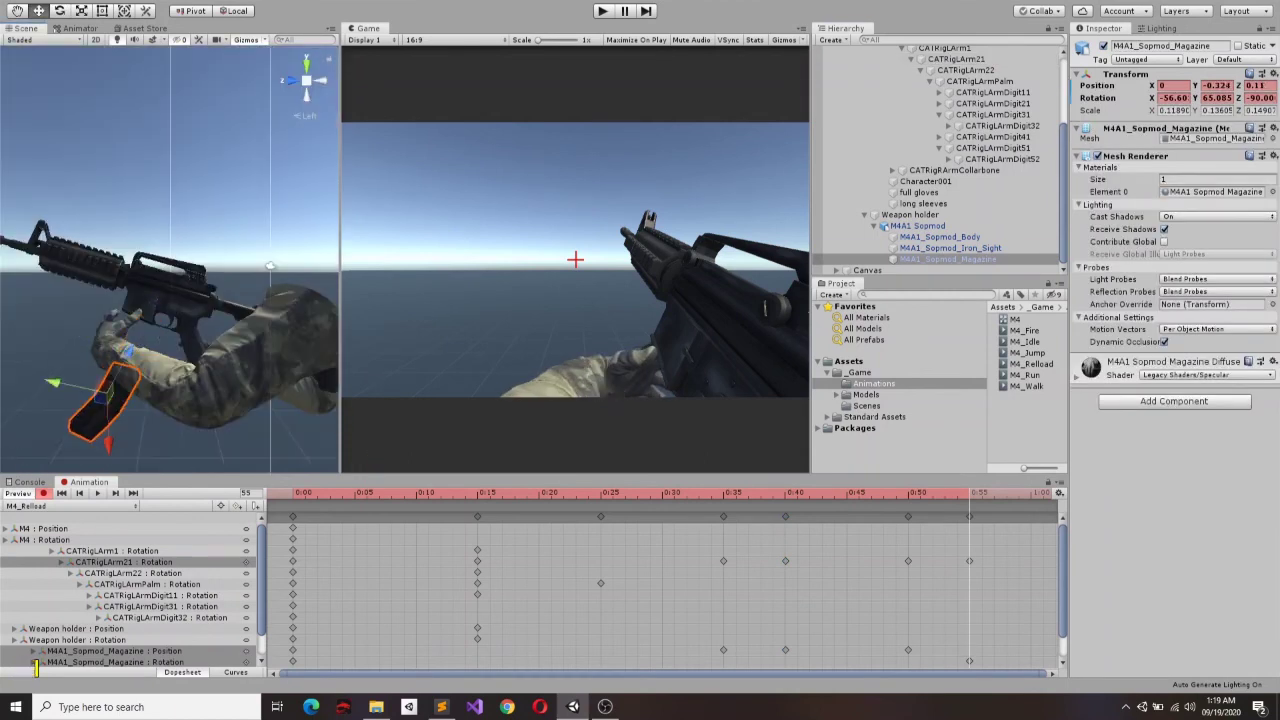
{"action": "key", "text": "ctrl+z"}
{"action": "key", "text": "ctrl+z"}
{"action": "key", "text": "ctrl+z"}
{"action": "key", "text": "ctrl+z"}
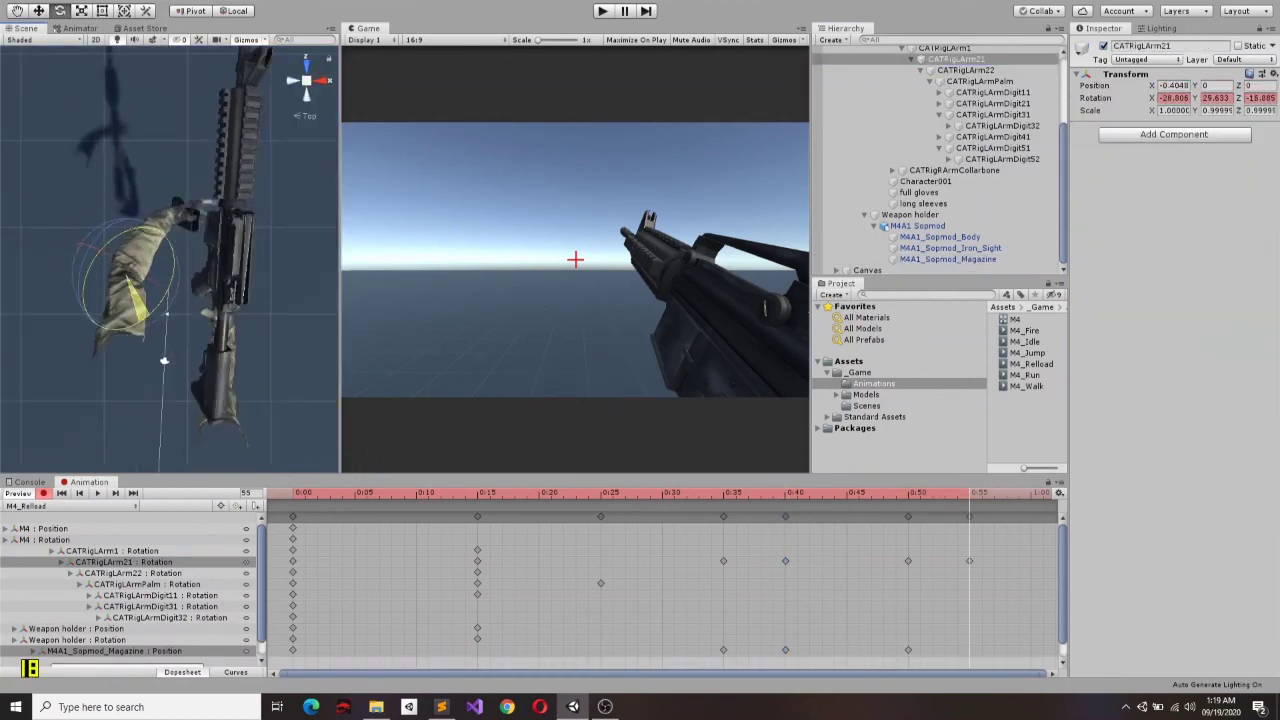
{"action": "left_click_drag", "start_coordinate": [110, 270], "coordinate": [135, 255]}
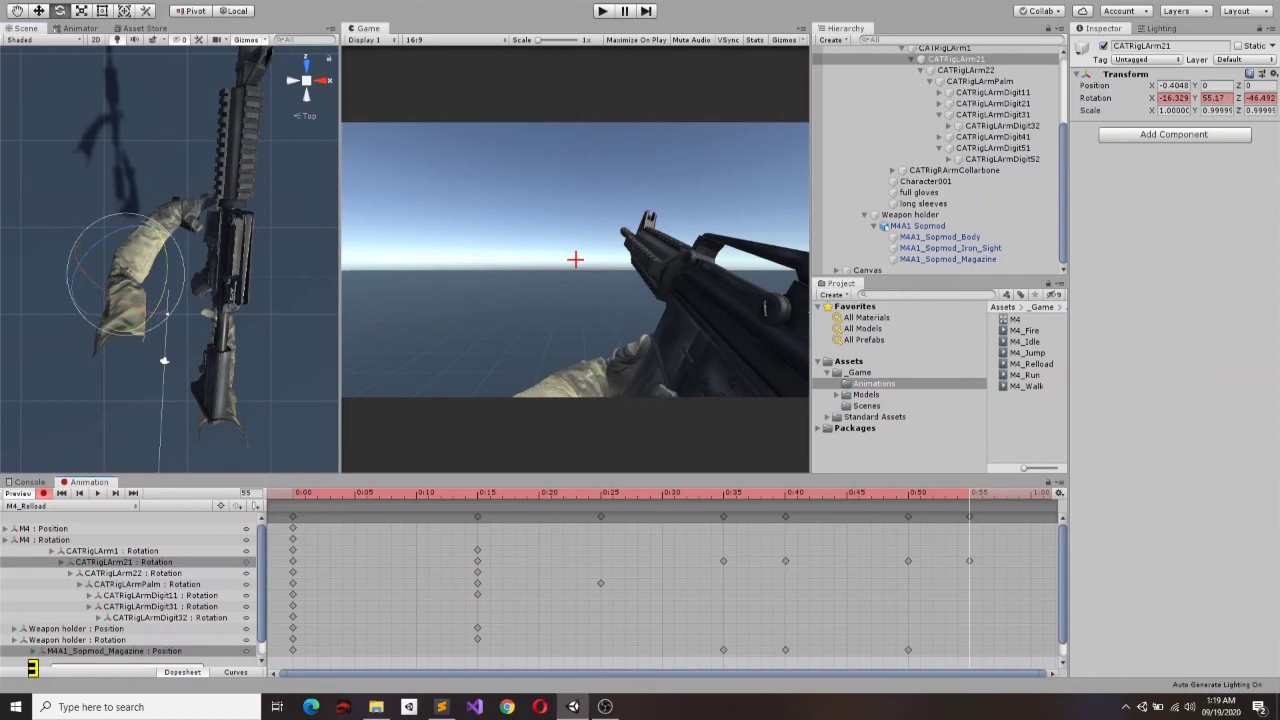
{"action": "left_click", "coordinate": [948, 259]}
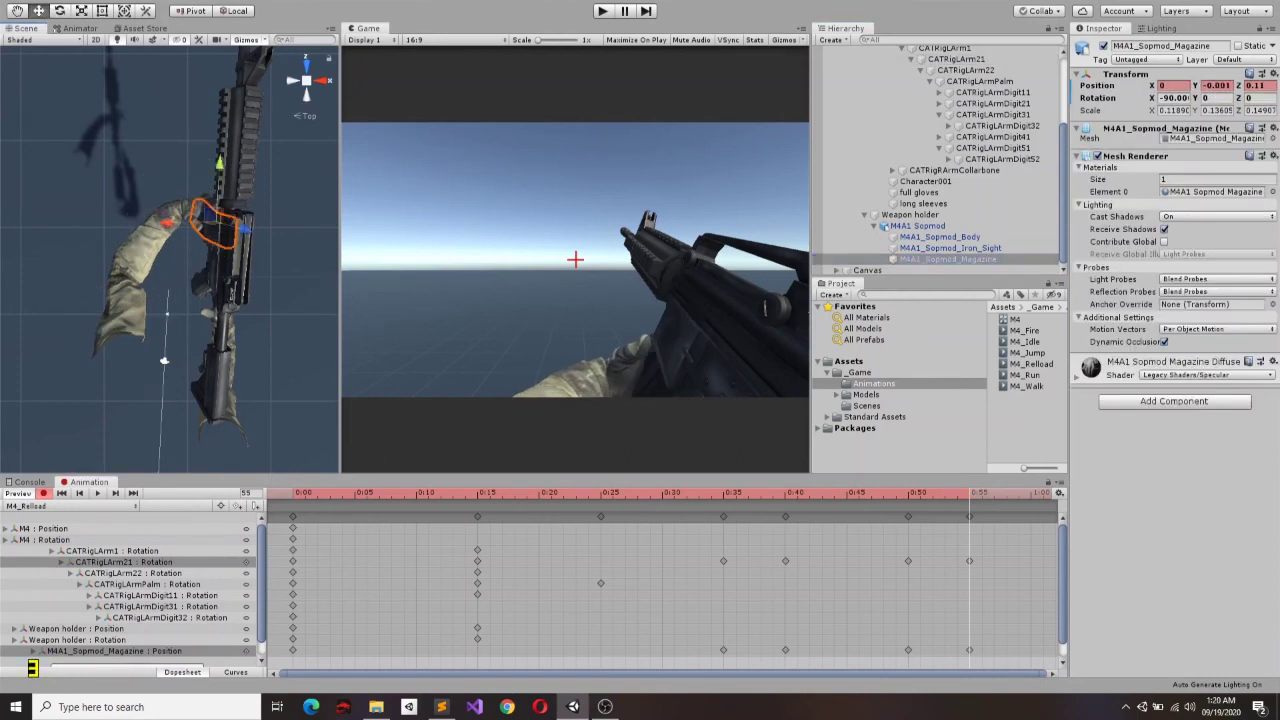
{"action": "left_click", "coordinate": [292, 516]}
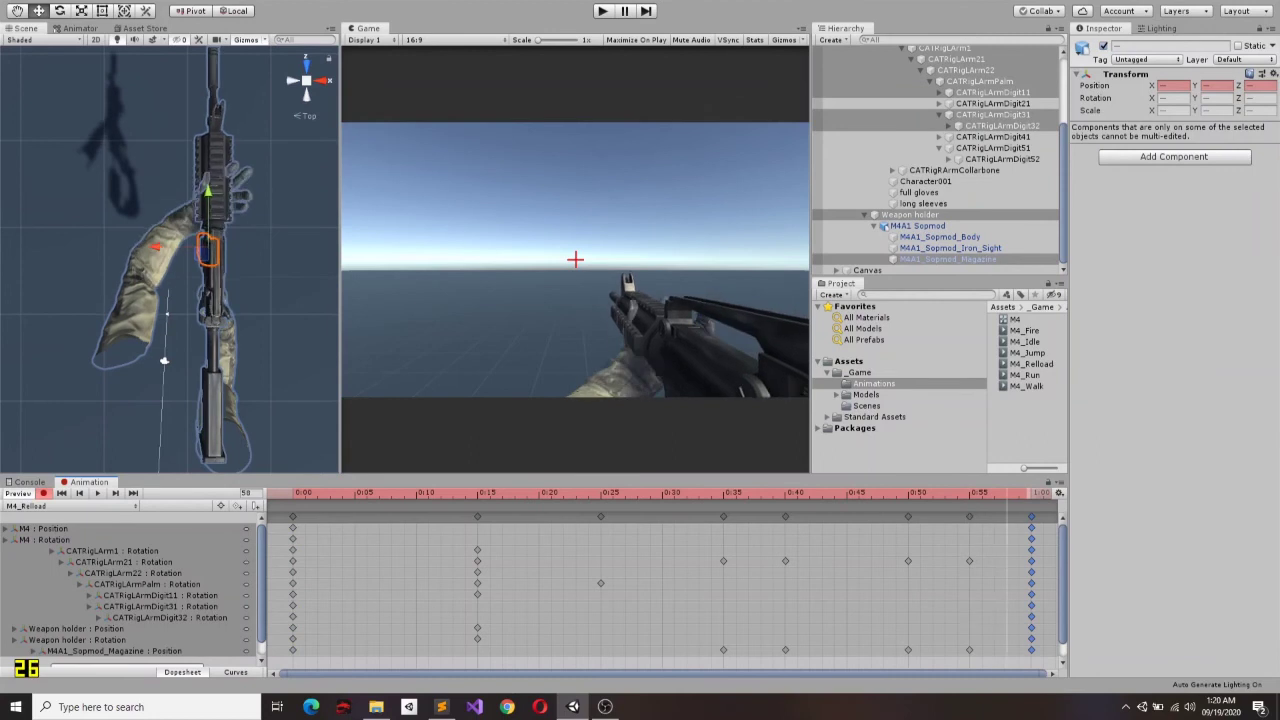
Step: Paste the copied key columns around frame 70 and drag later key columns further right
{"action": "key", "text": "ctrl+v"}
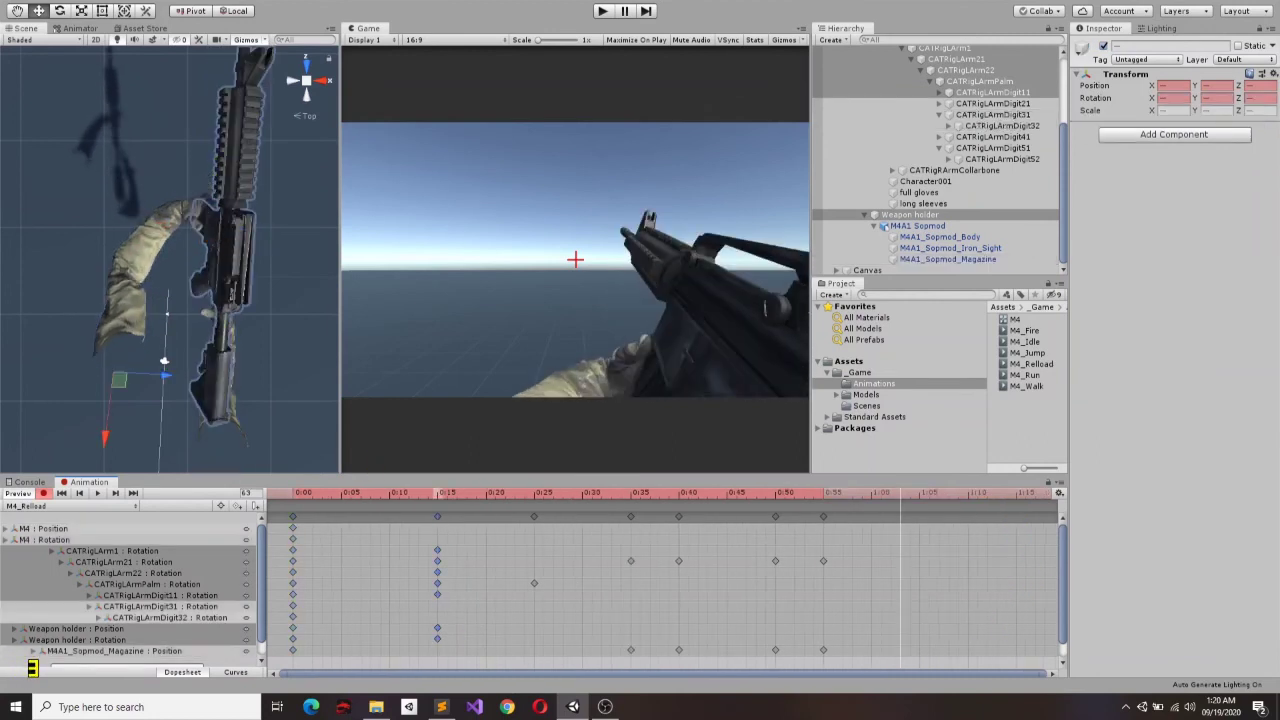
{"action": "key", "text": "ctrl+v"}
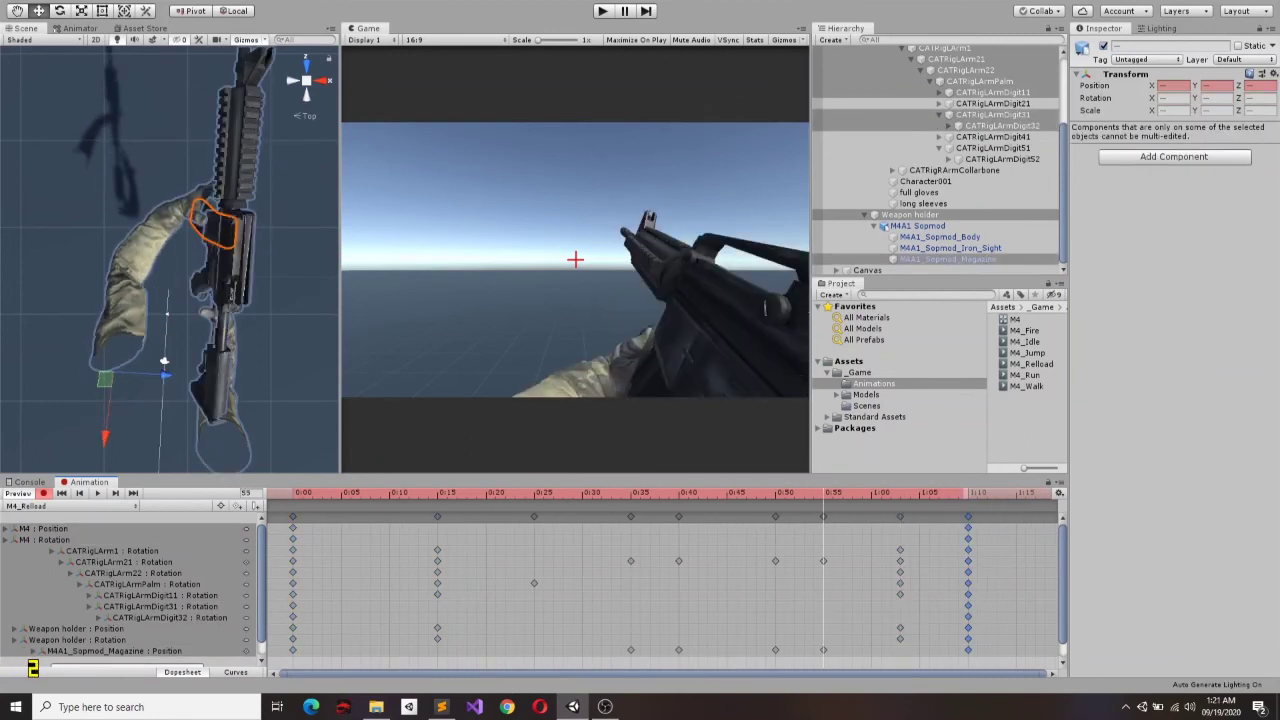
{"action": "left_click", "coordinate": [795, 492]}
{"action": "left_click", "coordinate": [968, 492]}
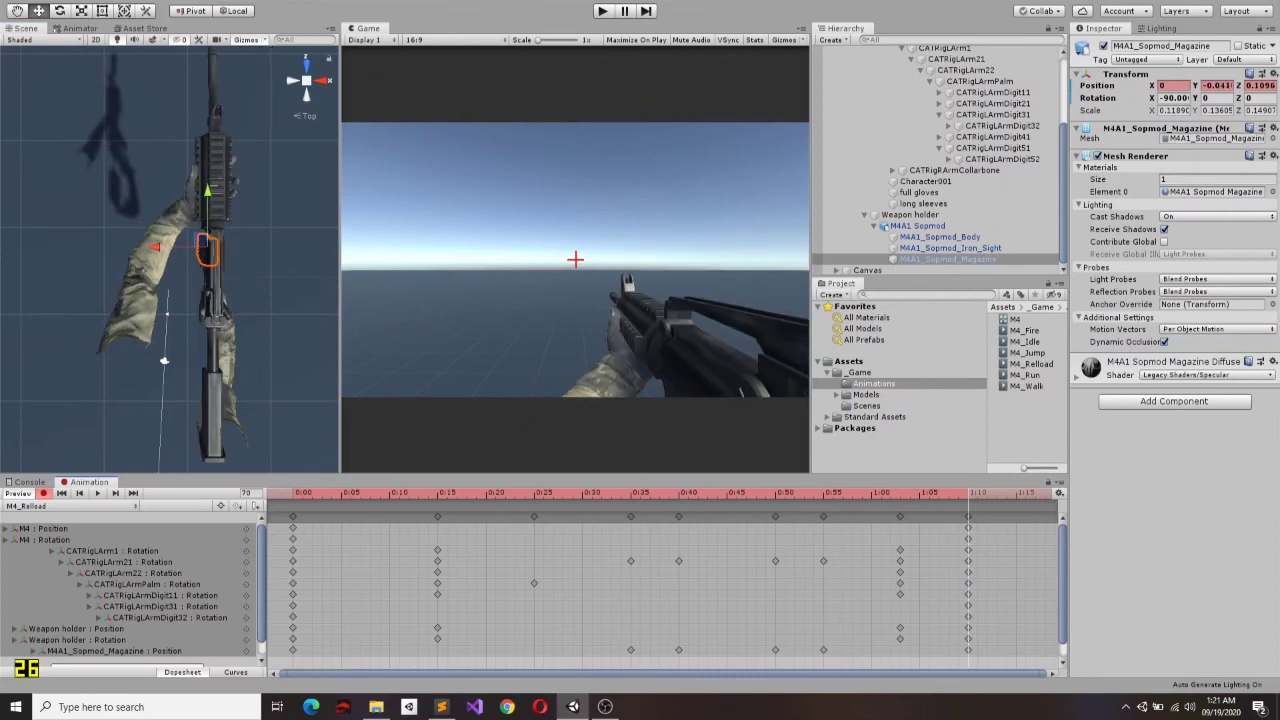
{"action": "scroll", "coordinate": [660, 580], "scroll_direction": "down", "scroll_amount": 2}
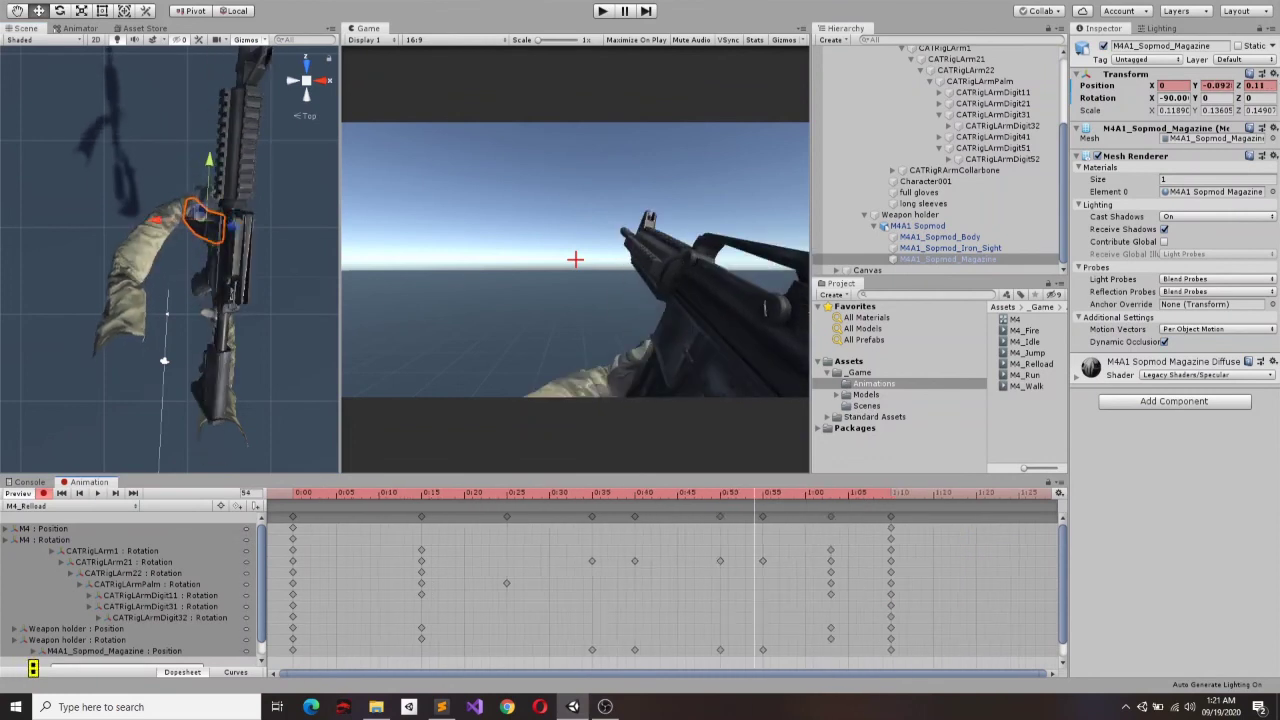
{"action": "left_click_drag", "start_coordinate": [839, 516], "coordinate": [908, 516]}
{"action": "left_click", "coordinate": [130, 561]}
{"action": "left_click_drag", "start_coordinate": [714, 492], "coordinate": [683, 492]}
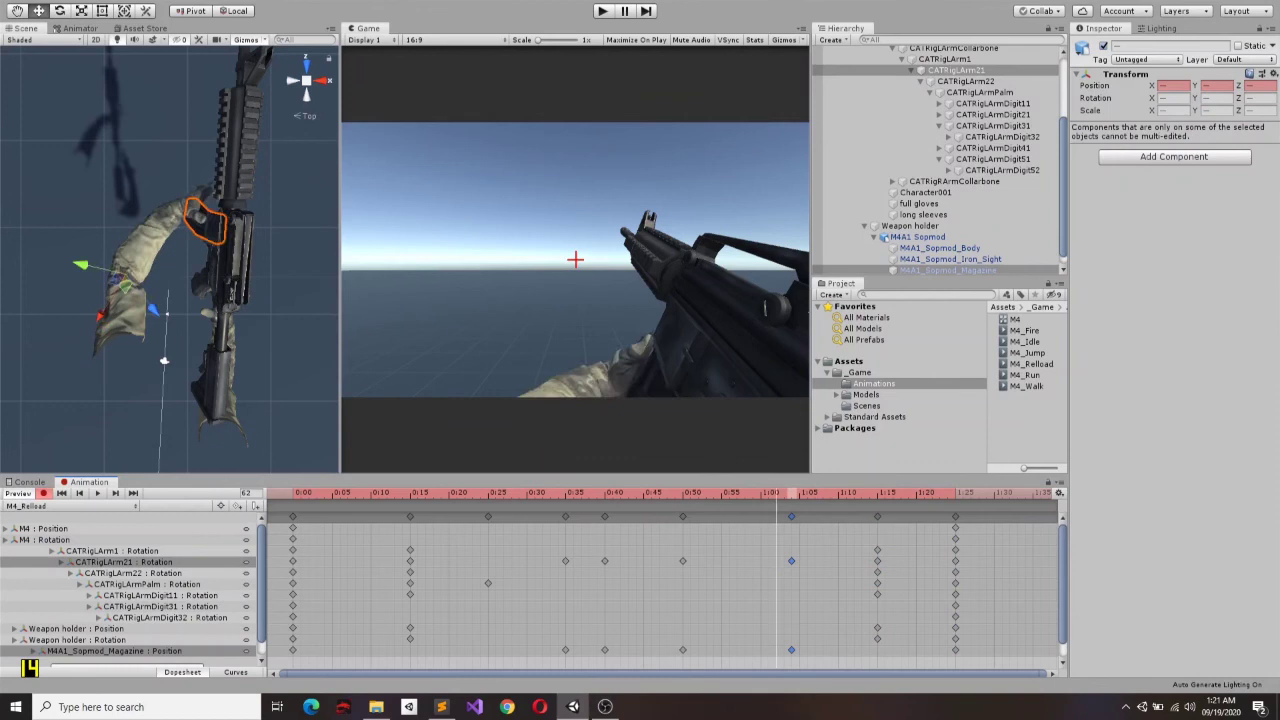
{"action": "left_click_drag", "start_coordinate": [955, 516], "coordinate": [994, 516]}
{"action": "mouse_move", "coordinate": [877, 516]}
{"action": "left_mouse_down"}
{"action": "mouse_move", "coordinate": [893, 516]}
{"action": "mouse_move", "coordinate": [516, 664]}
{"action": "left_mouse_up"}
Step: Preview the reload, move the Weapon holder rotation key to 0:47, and turn recording off
{"action": "scroll", "coordinate": [844, 580], "scroll_direction": "down", "scroll_amount": 2}
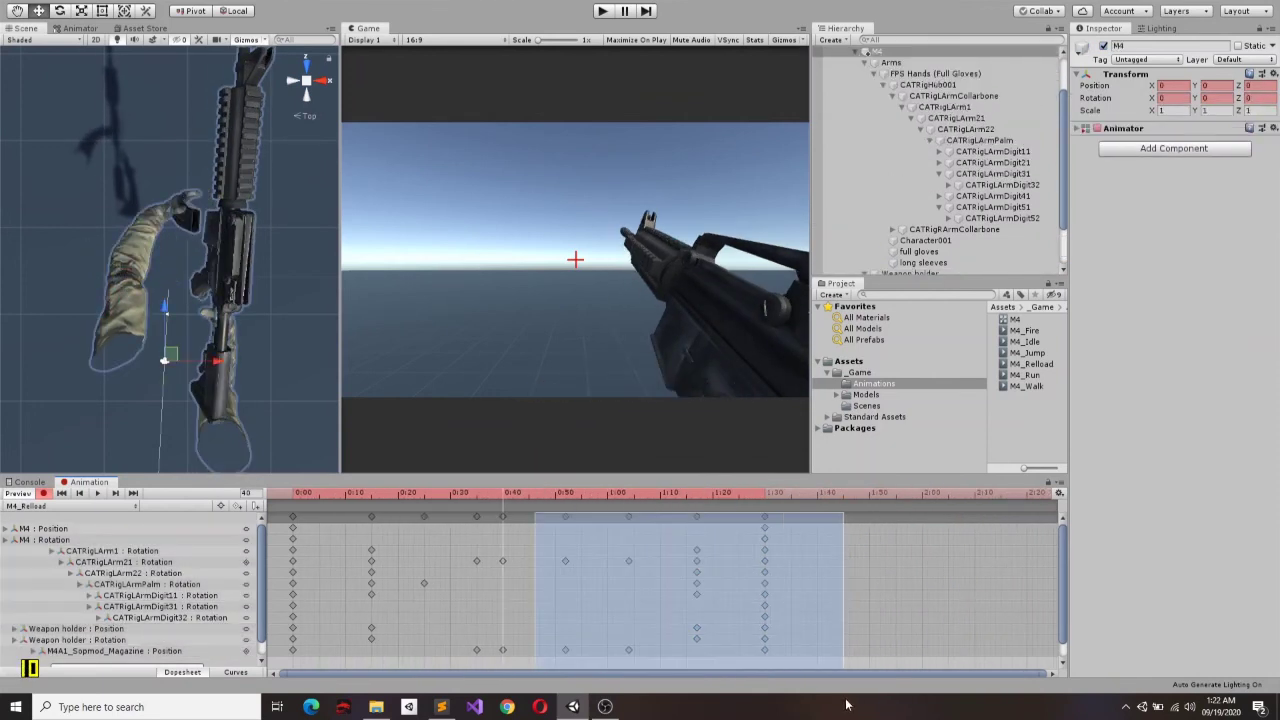
{"action": "key", "text": "space"}
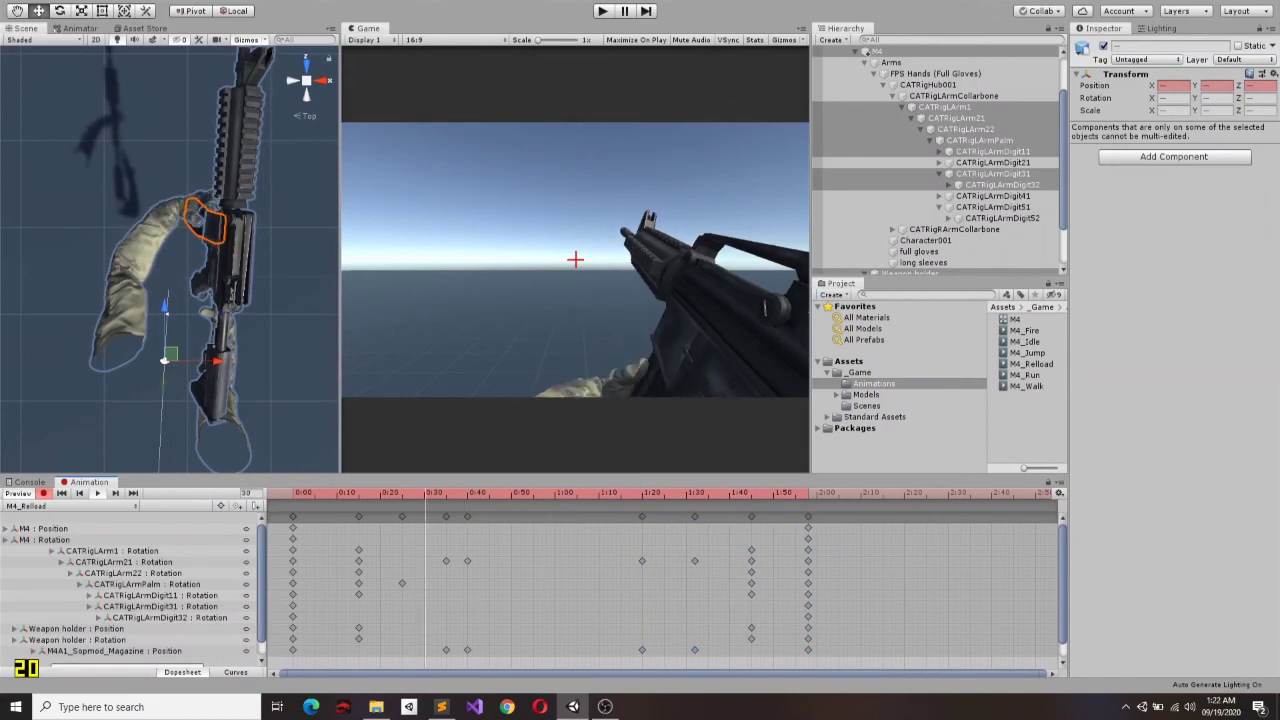
{"action": "left_click", "coordinate": [35, 668]}
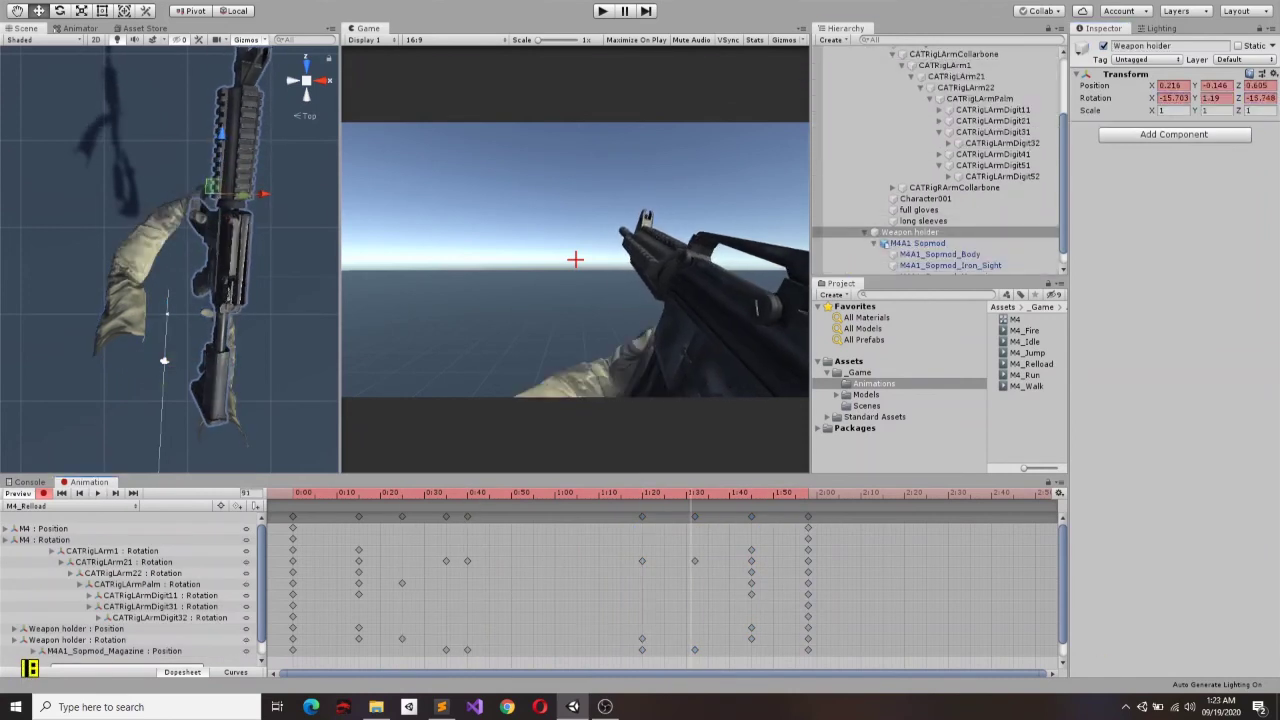
{"action": "left_click", "coordinate": [478, 493]}
{"action": "scroll", "coordinate": [478, 493], "scroll_direction": "down", "scroll_amount": 1}
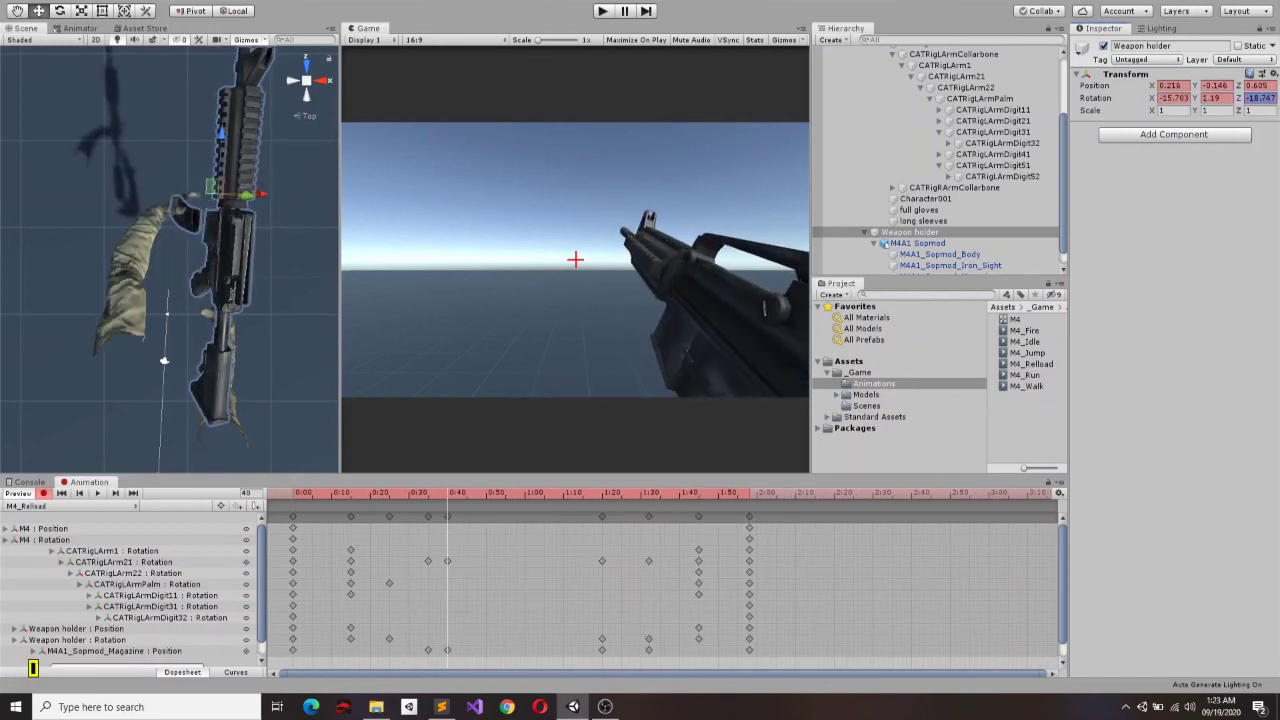
{"action": "mouse_move", "coordinate": [447, 493]}
{"action": "left_mouse_down"}
{"action": "mouse_move", "coordinate": [345, 493]}
{"action": "mouse_move", "coordinate": [621, 493]}
{"action": "mouse_move", "coordinate": [442, 493]}
{"action": "left_mouse_up"}
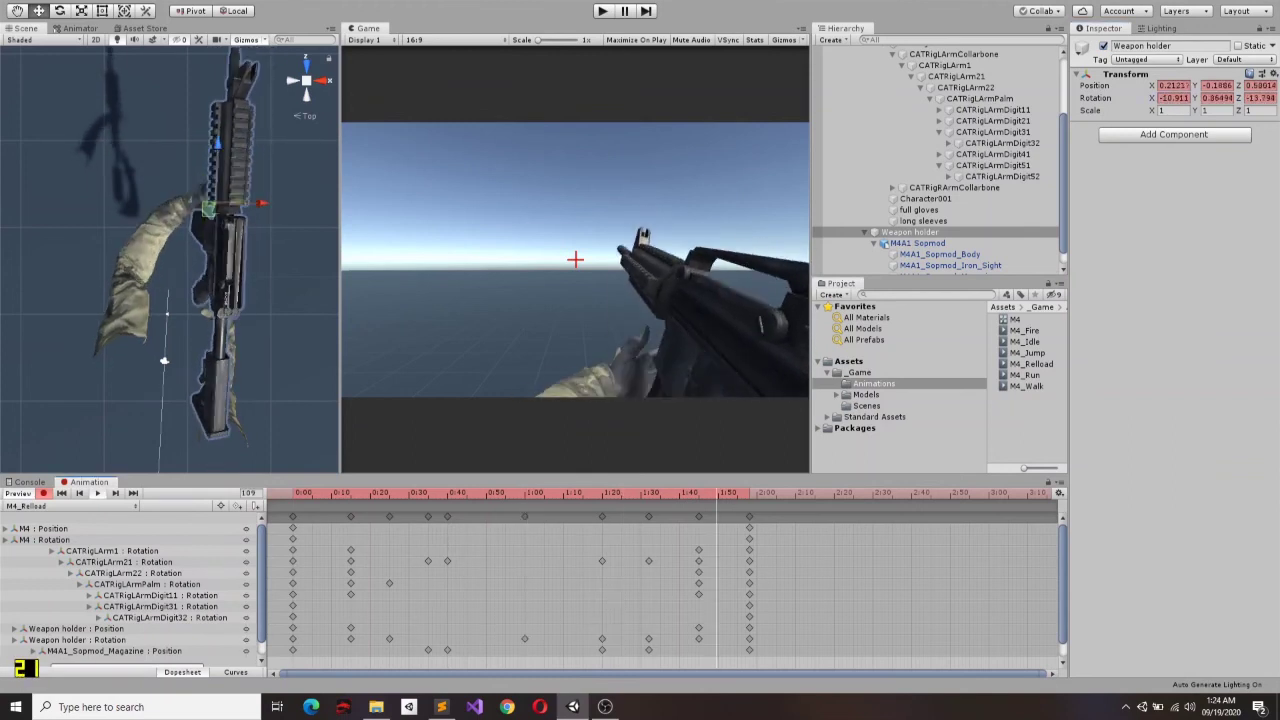
{"action": "left_click_drag", "start_coordinate": [524, 638], "coordinate": [480, 638]}
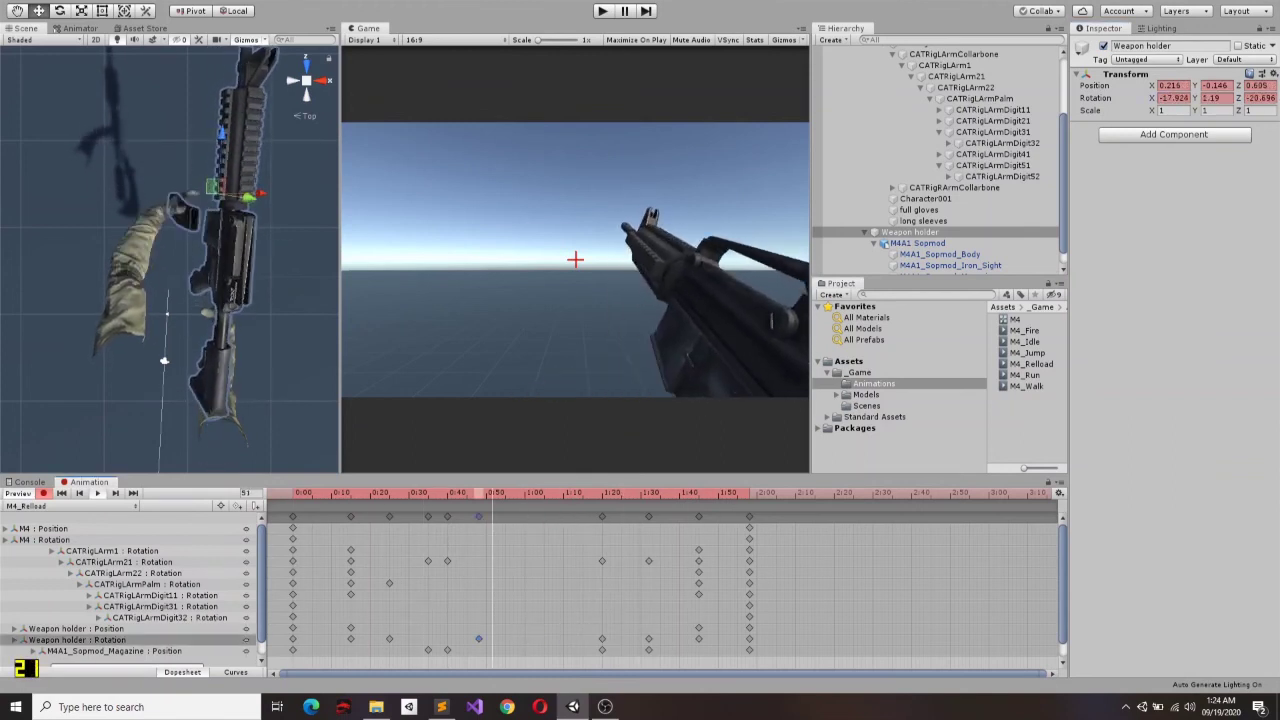
{"action": "left_click", "coordinate": [43, 493]}
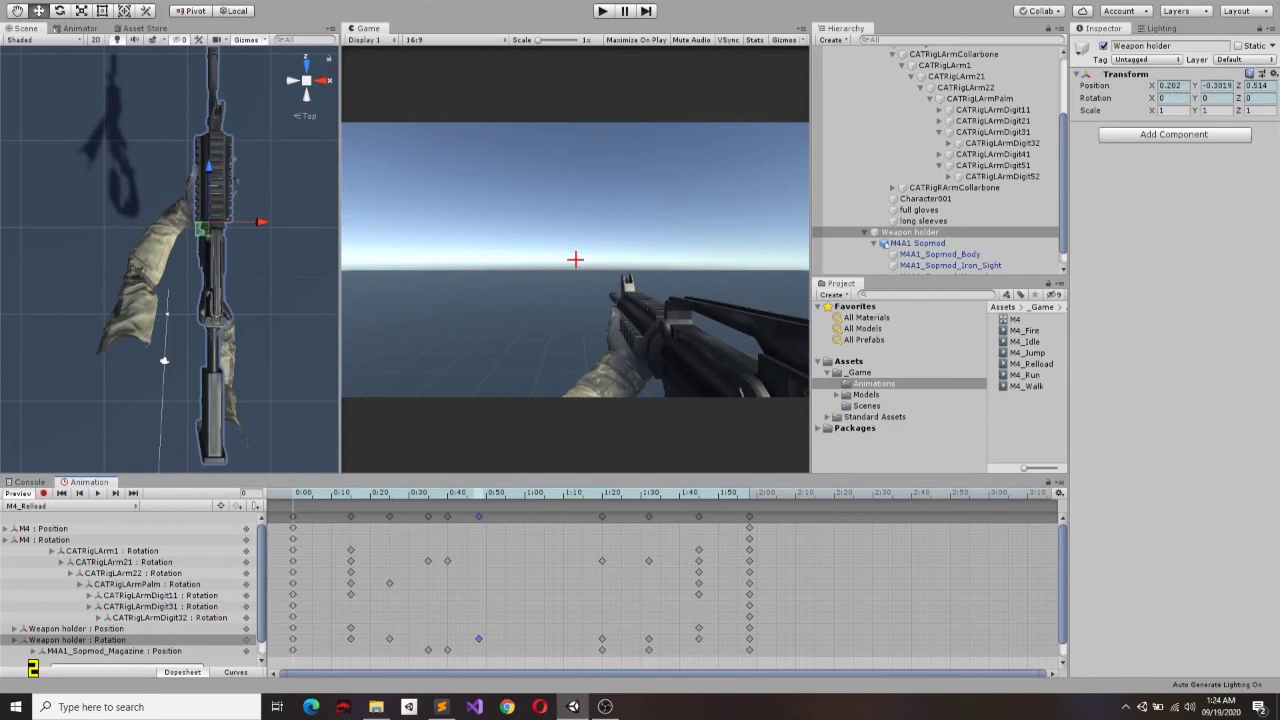
Step: Play M4_Idle and M4_Walk, step through M4_Run and M4_Jump, then play M4_Fire twice
{"action": "left_click", "coordinate": [6, 539]}
{"action": "left_click", "coordinate": [6, 539]}
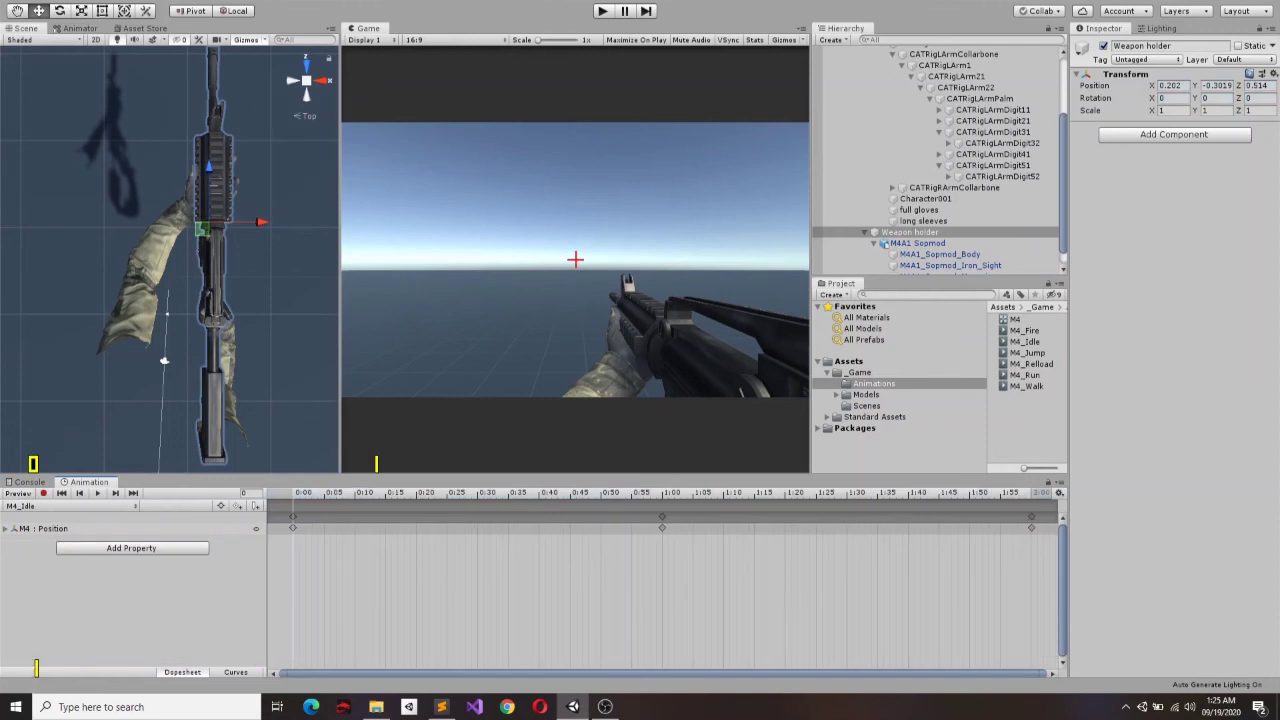
{"action": "key", "text": "space"}
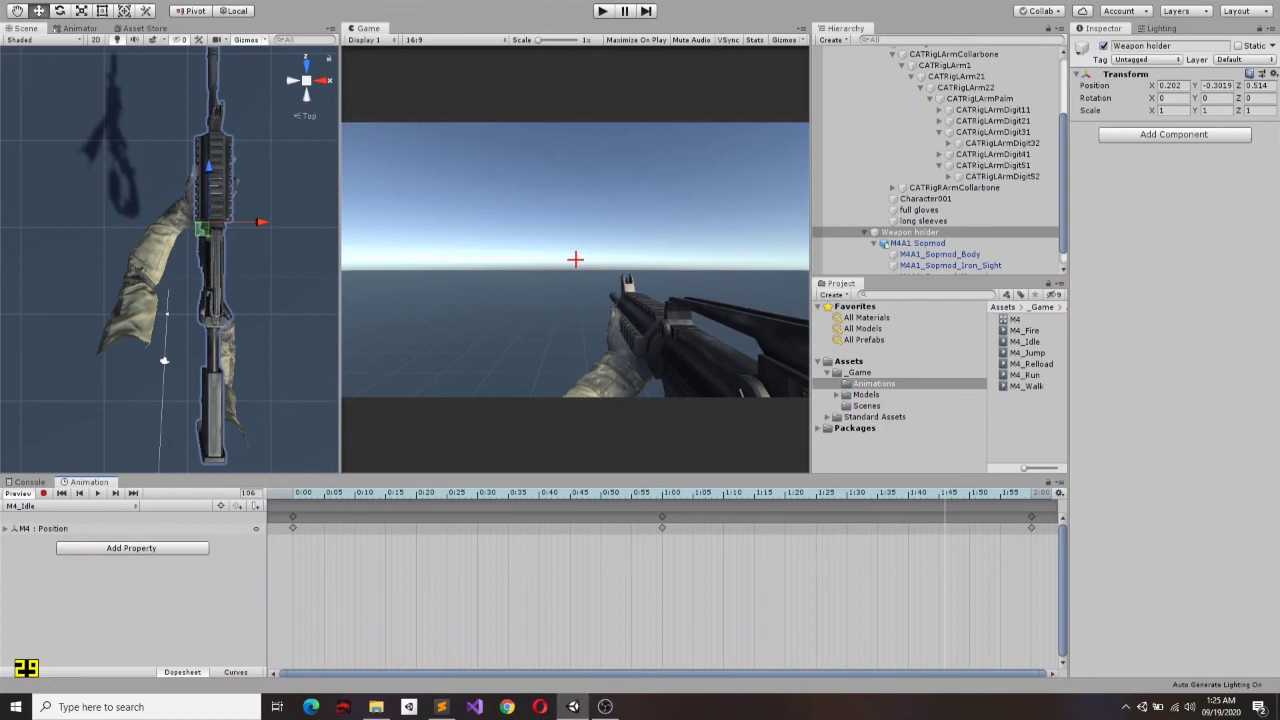
{"action": "left_click", "coordinate": [70, 505]}
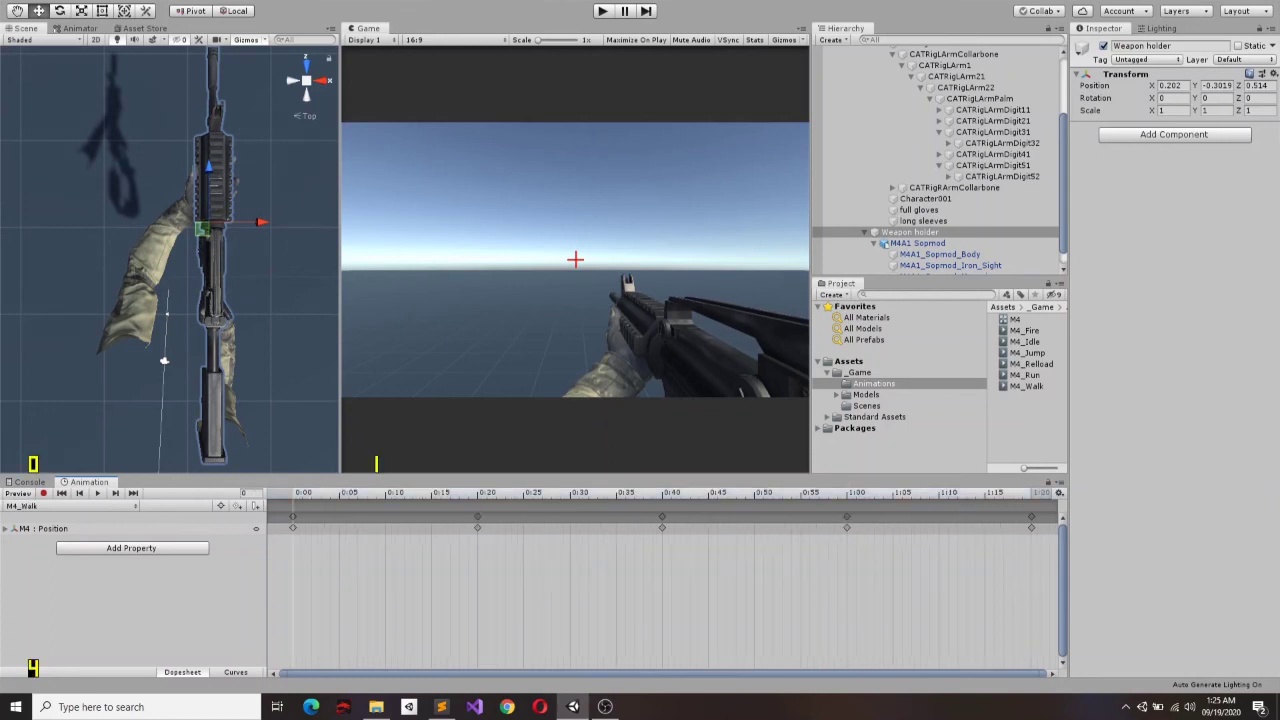
{"action": "key", "text": "space"}
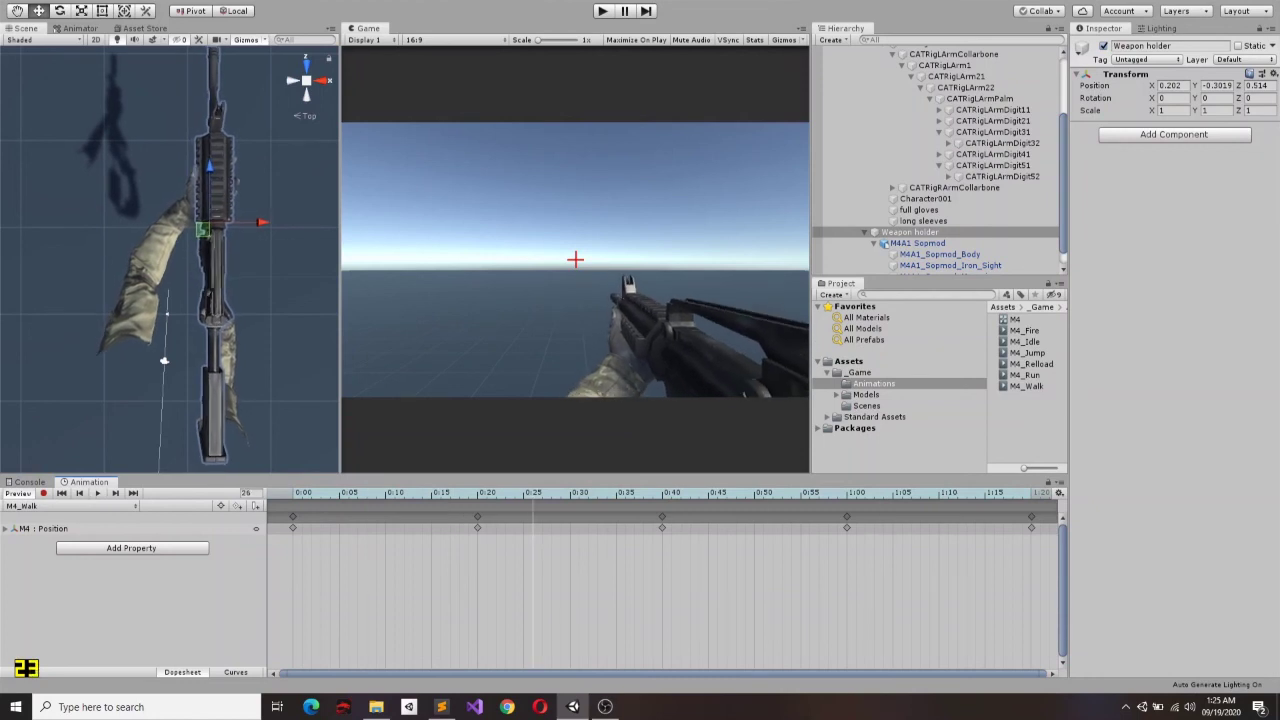
{"action": "left_click", "coordinate": [70, 505]}
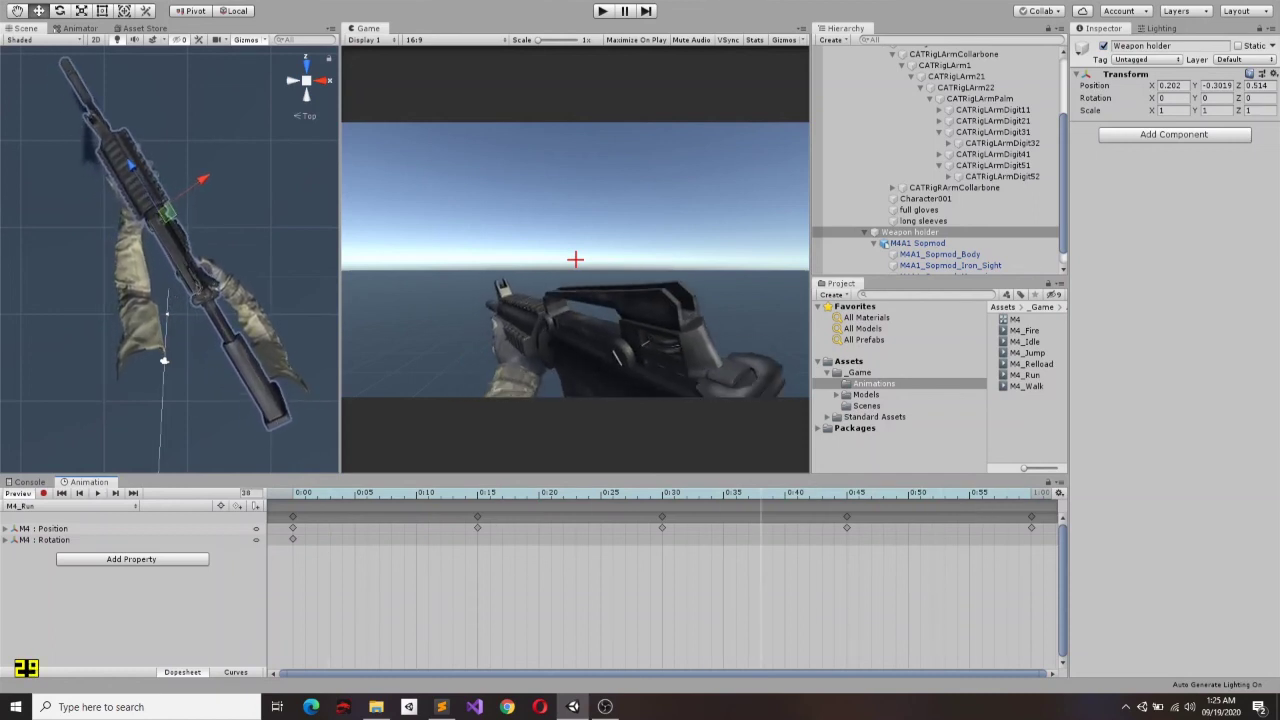
{"action": "left_click", "coordinate": [70, 505]}
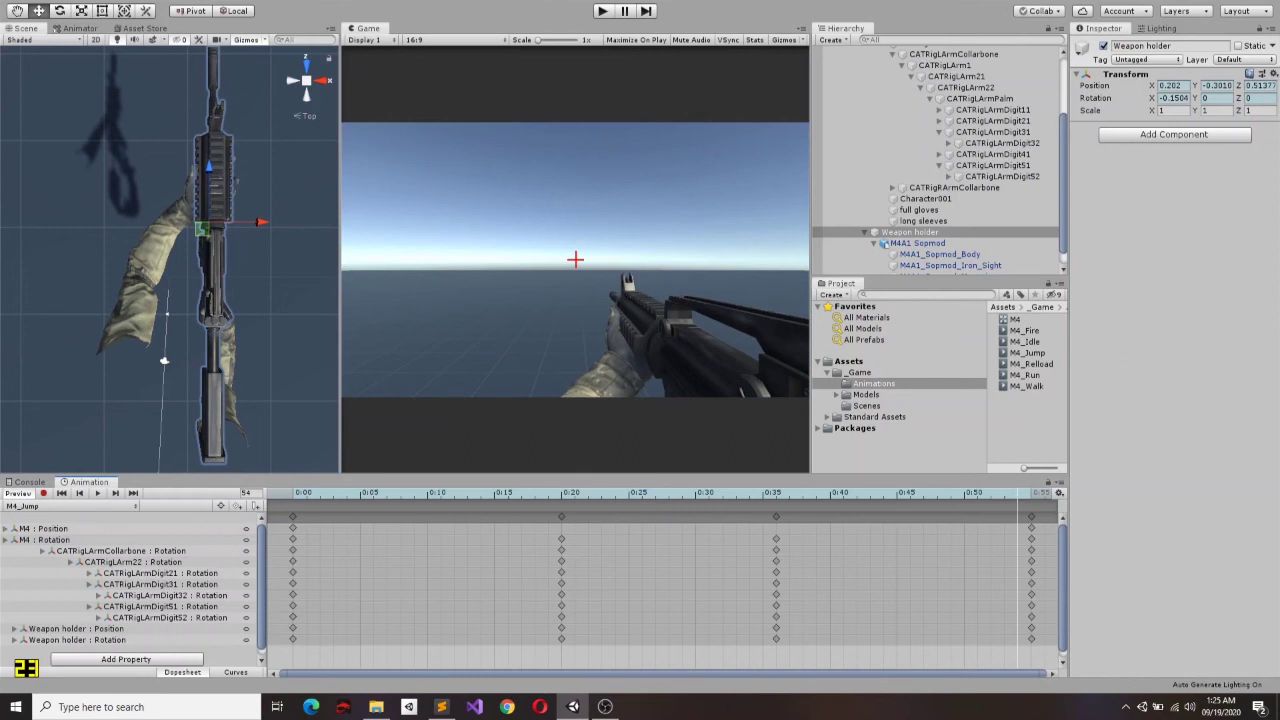
{"action": "left_click", "coordinate": [70, 505]}
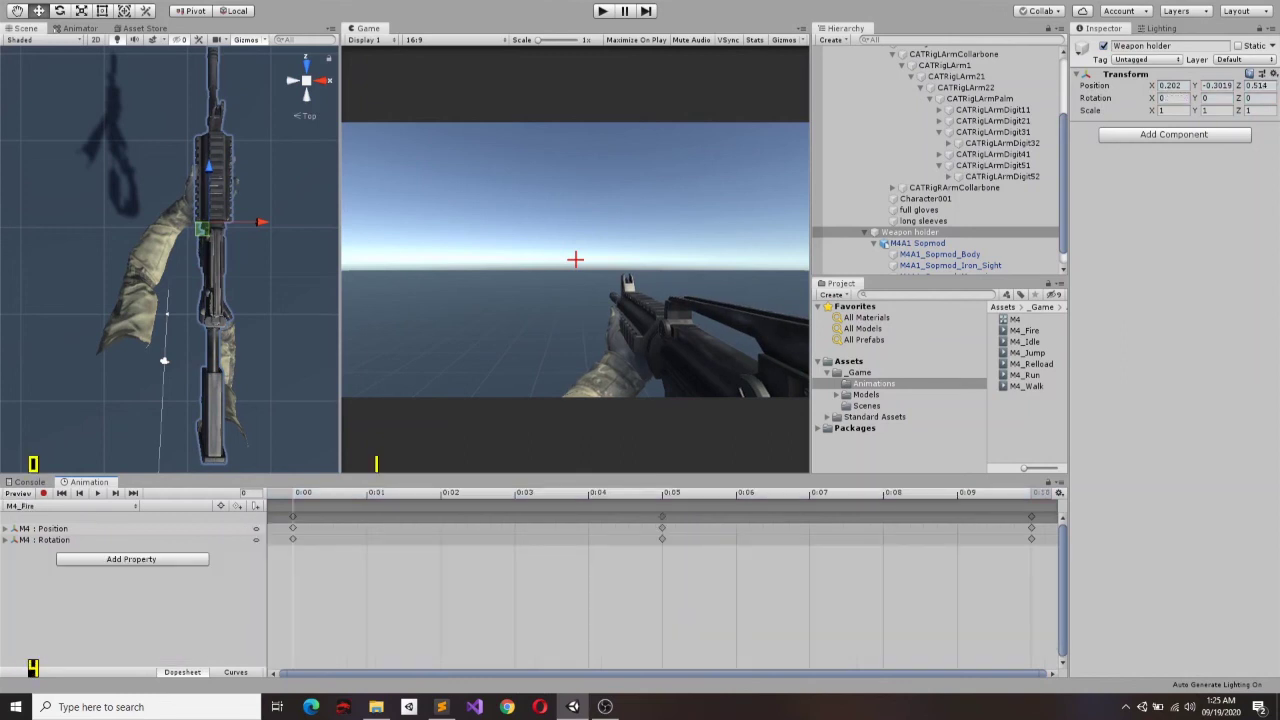
{"action": "key", "text": "space"}
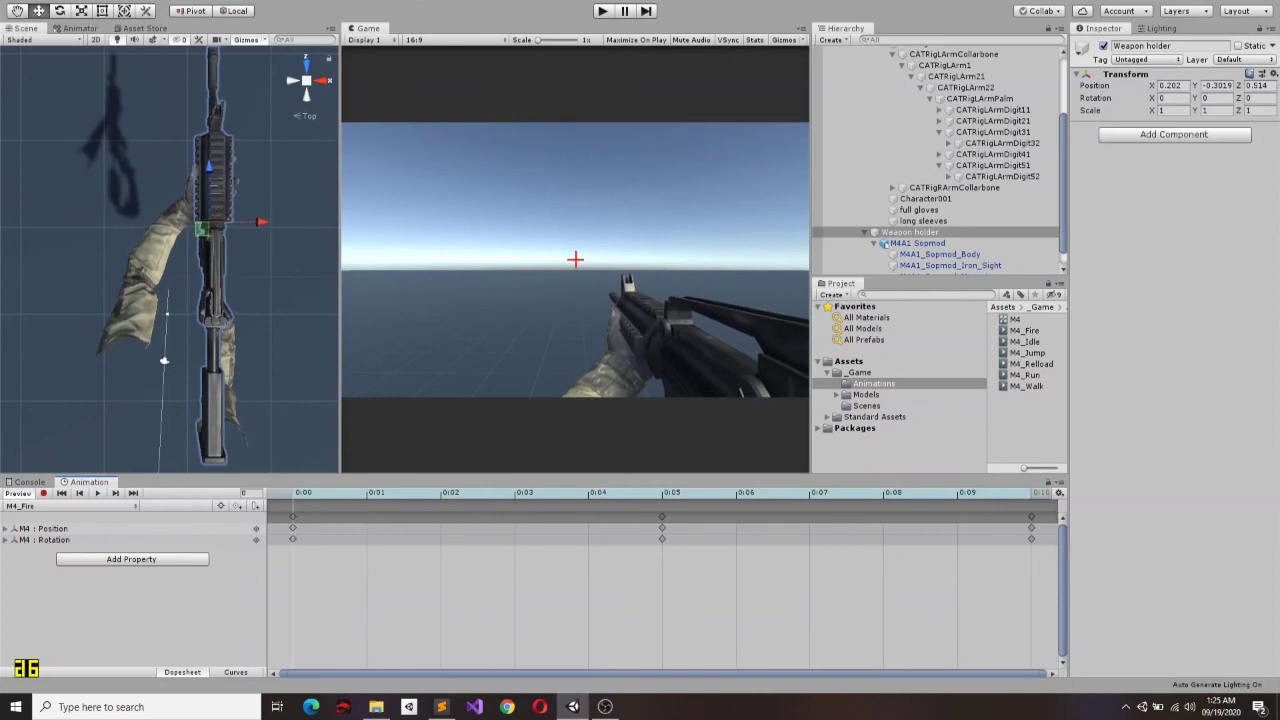
{"action": "key", "text": "space"}
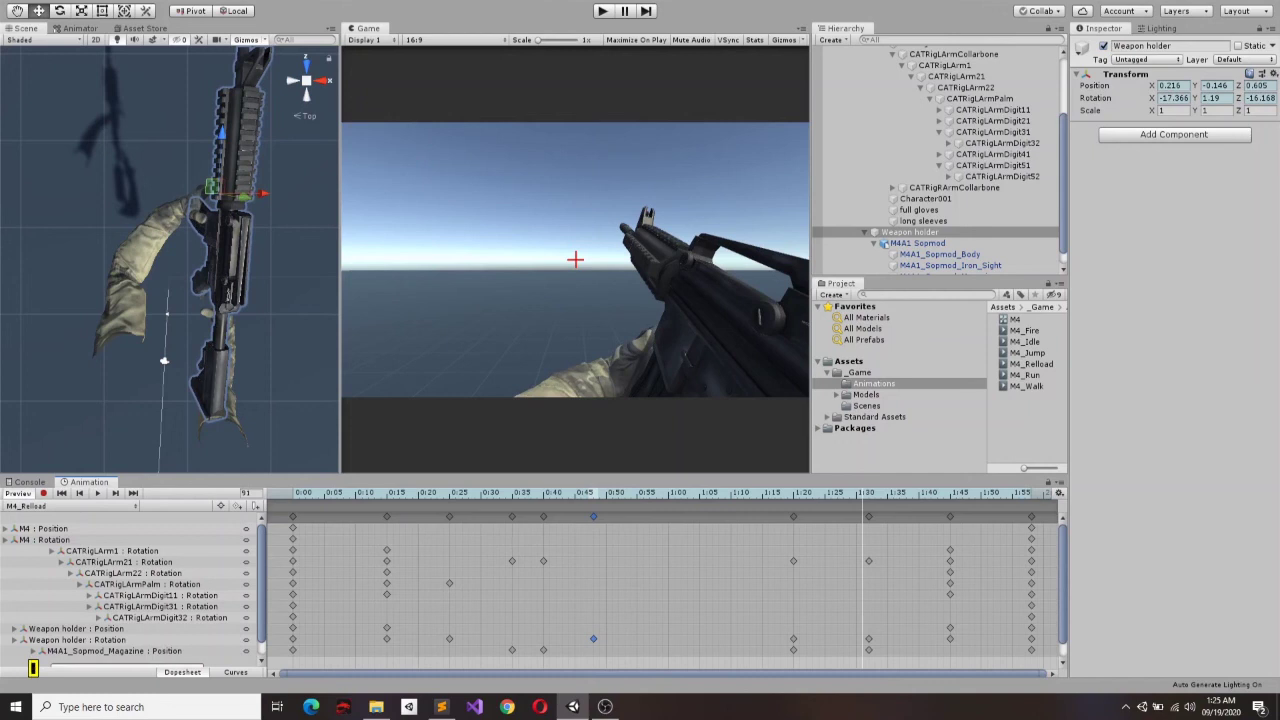
Step: Stop the M4_Reload preview so the rifle returns to rest
{"action": "key", "text": "ctrl+z"}
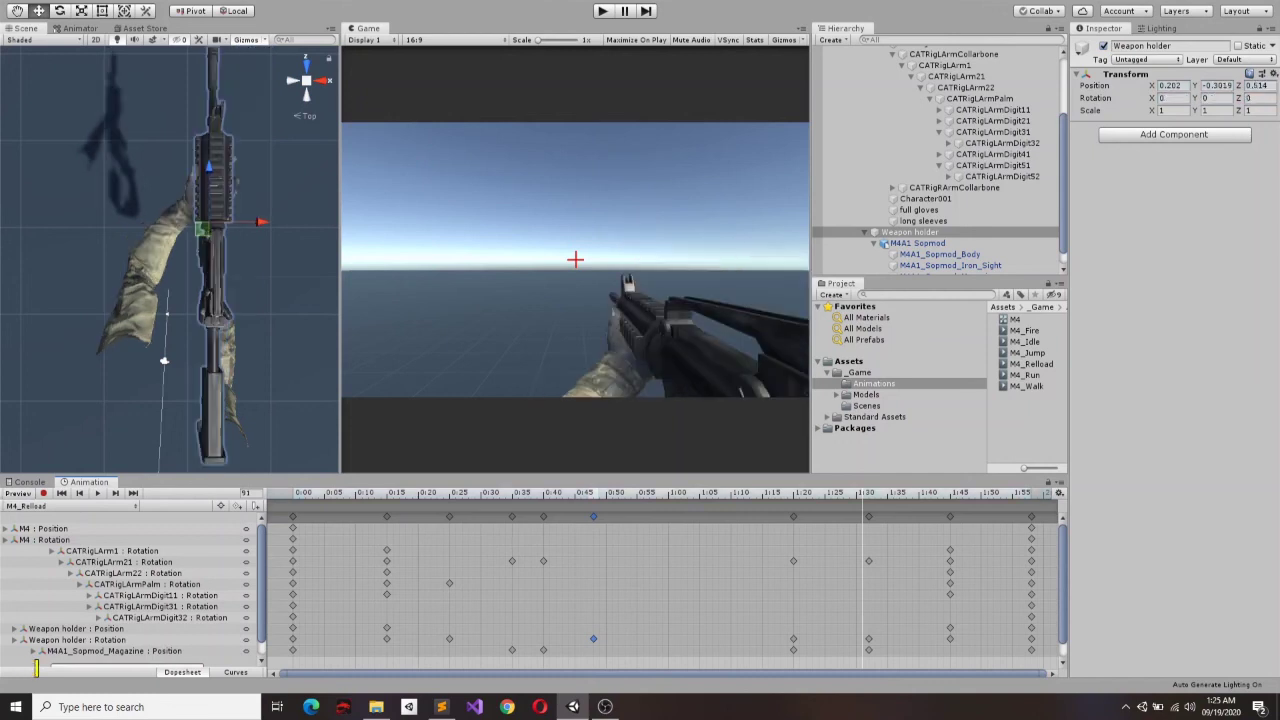